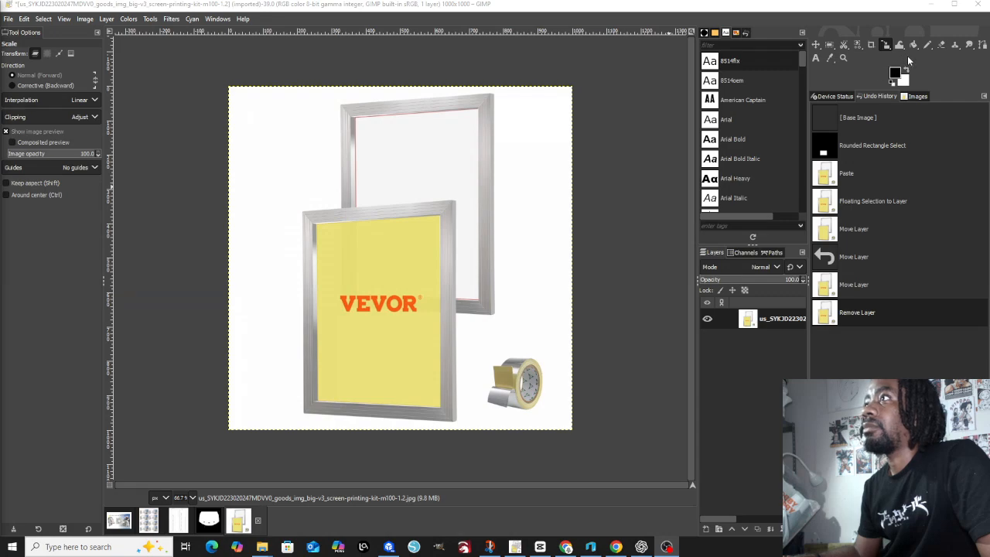
- Copy a blank yellow area of about 303 × 204 px below the VEVOR logo and paste it as a new layer
left_click(830, 47)
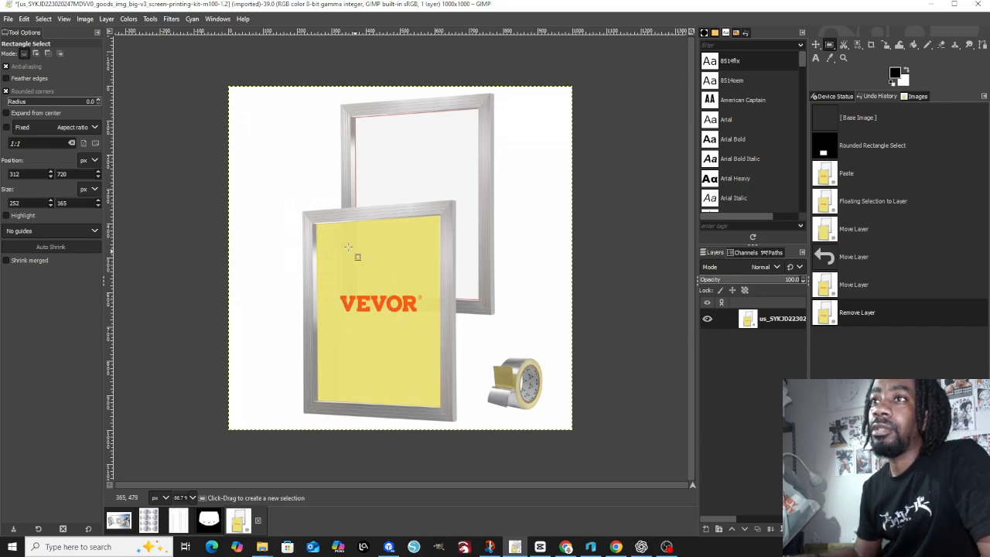
left_click_drag(326, 328, 440, 408)
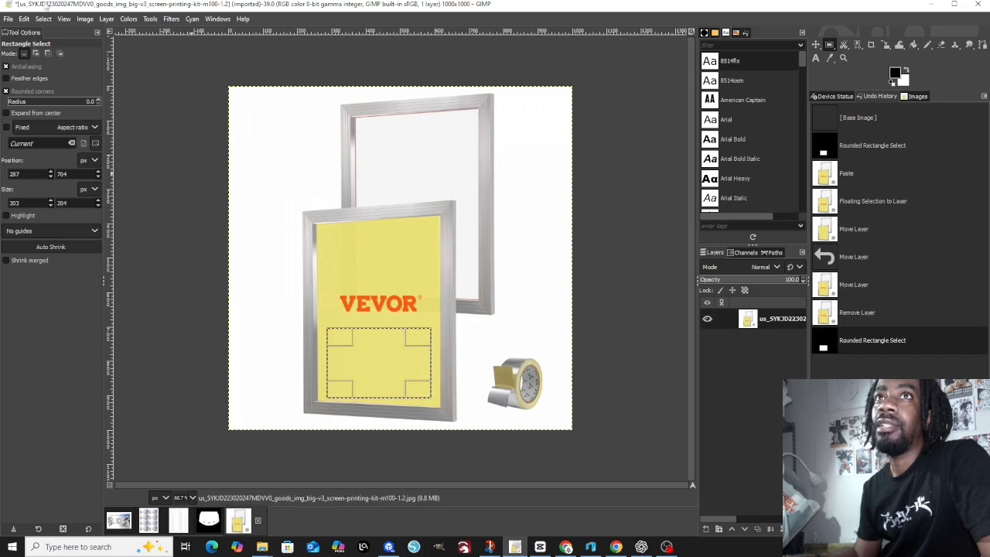
left_click(25, 19)
left_click(68, 94)
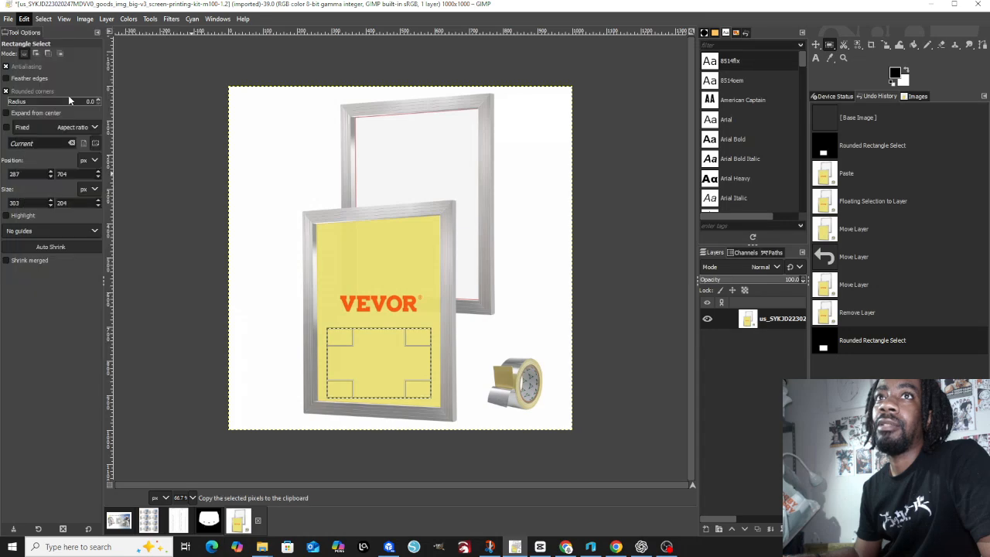
left_click(24, 19)
left_click(46, 185)
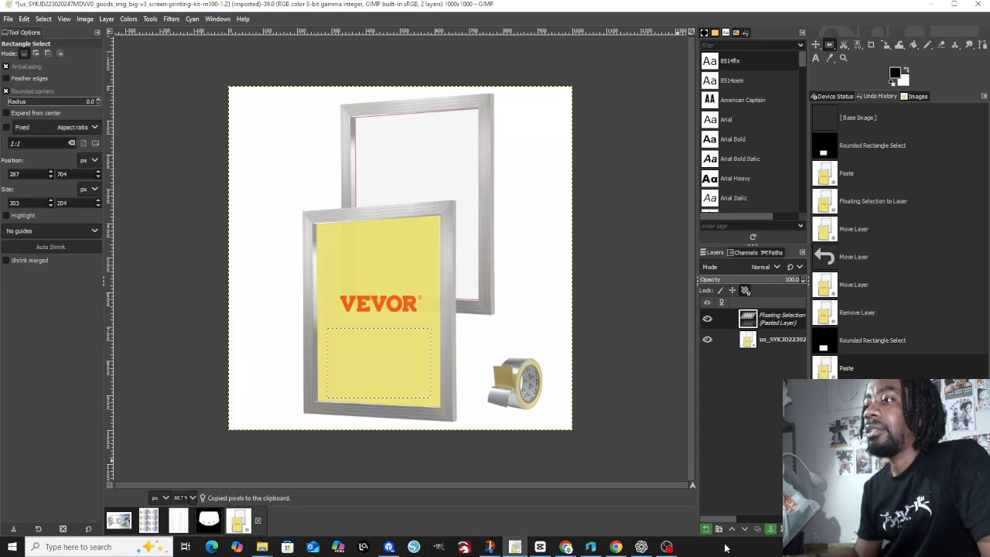
left_click(705, 528)
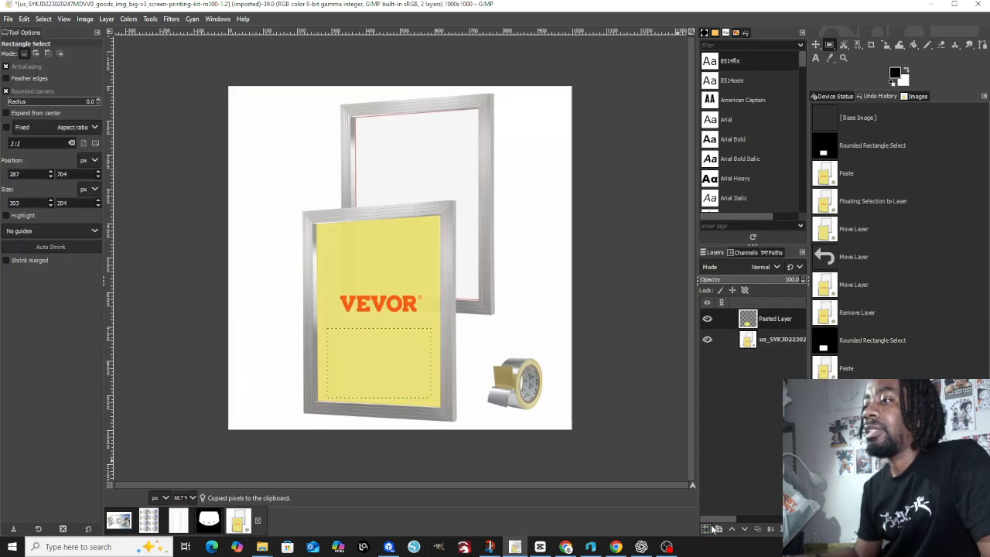
- Move the pasted yellow patch up and scale it to about 335 × 320 px so it covers the VEVOR logo
left_click(816, 44)
left_click_drag(397, 362, 396, 263)
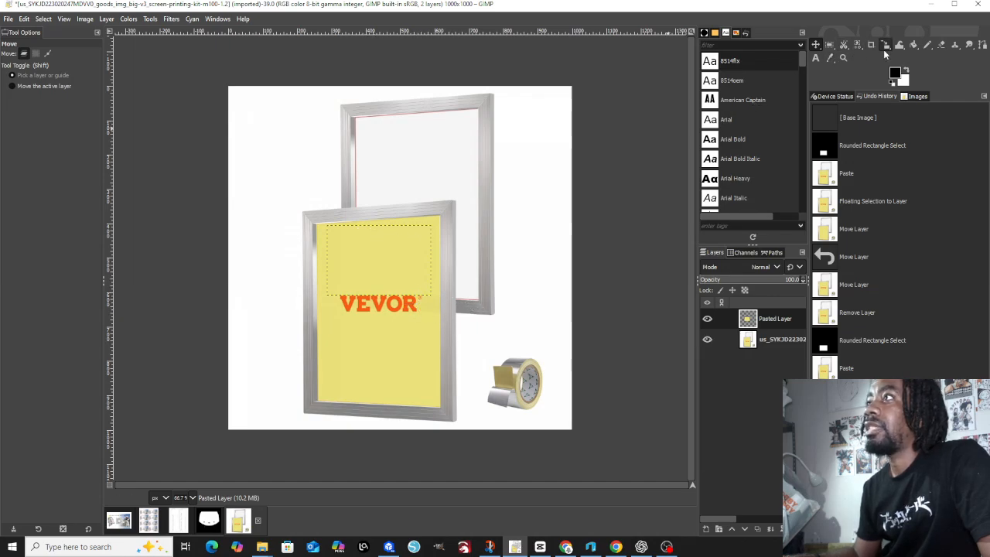
left_click(887, 47)
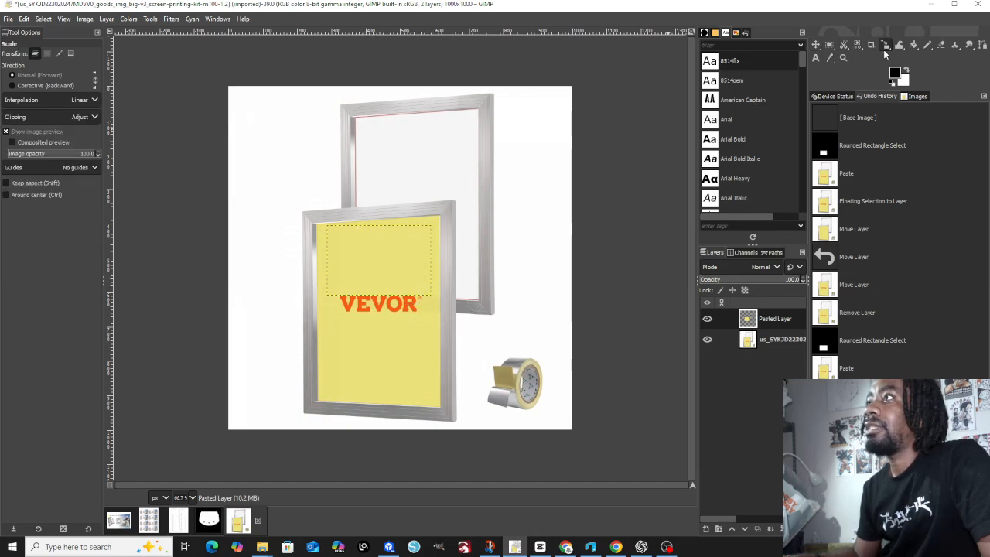
left_click(404, 270)
left_click(43, 18)
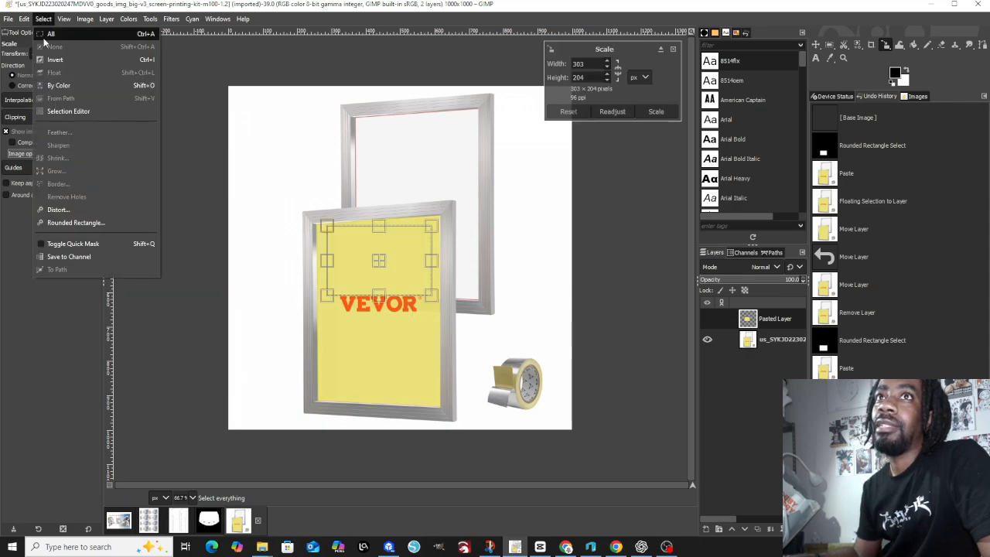
left_click(205, 56)
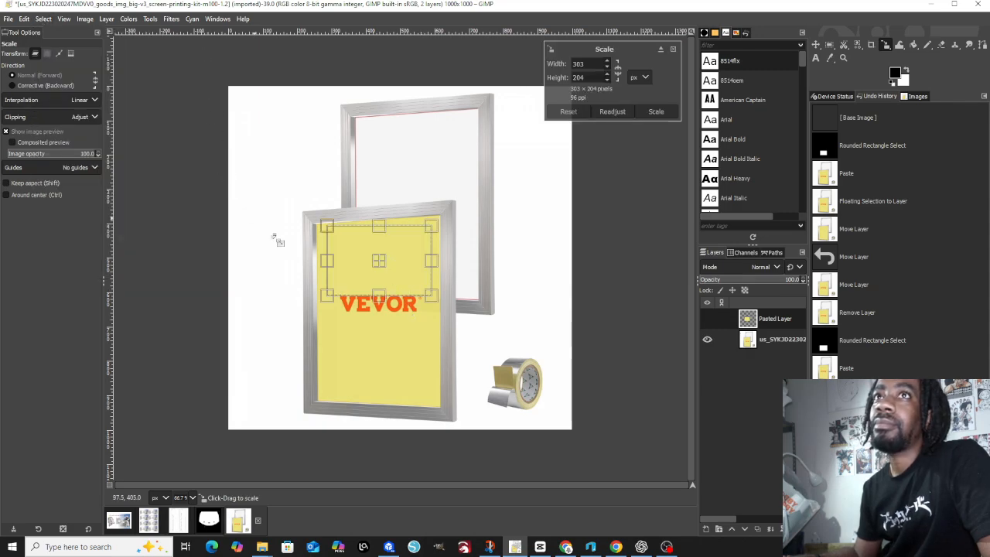
left_click_drag(392, 307, 389, 347)
left_click_drag(429, 293, 448, 290)
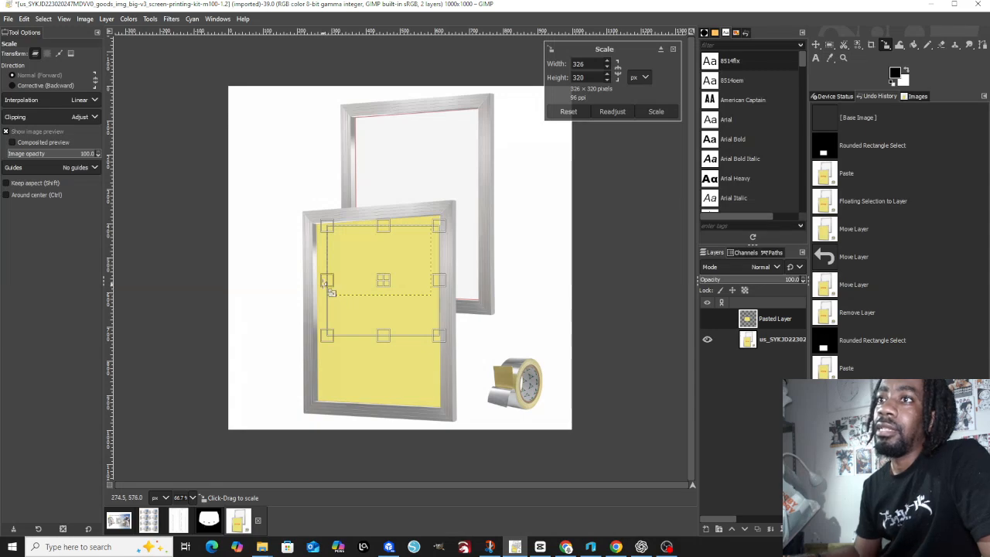
left_click_drag(330, 293, 327, 292)
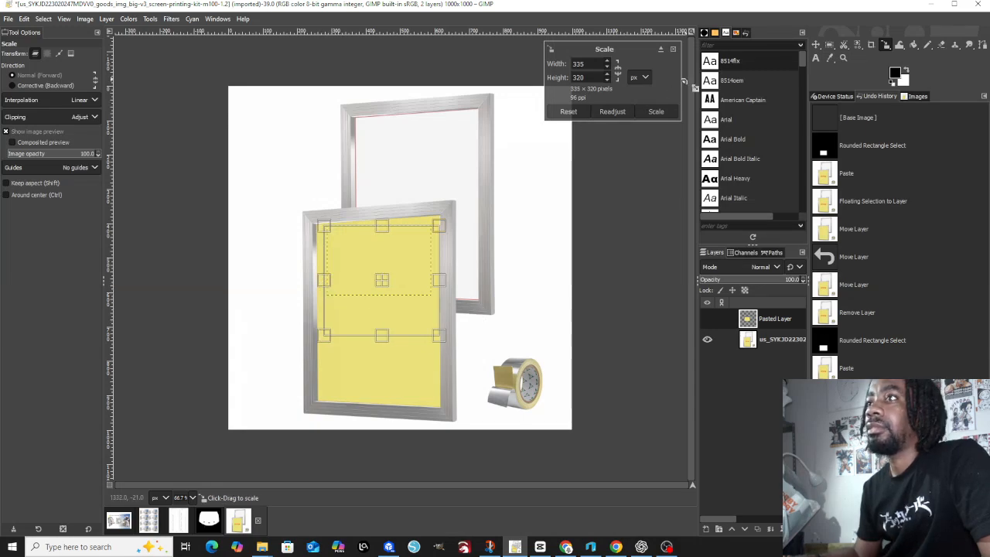
left_click(655, 113)
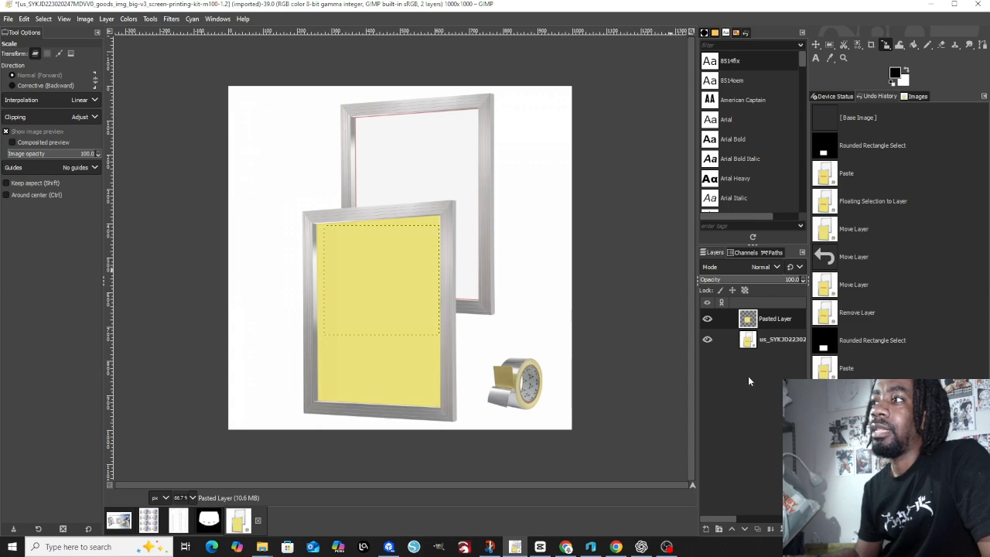
- Paint over the tape roll on the product photo layer in white with the Pencil tool
left_click(770, 340)
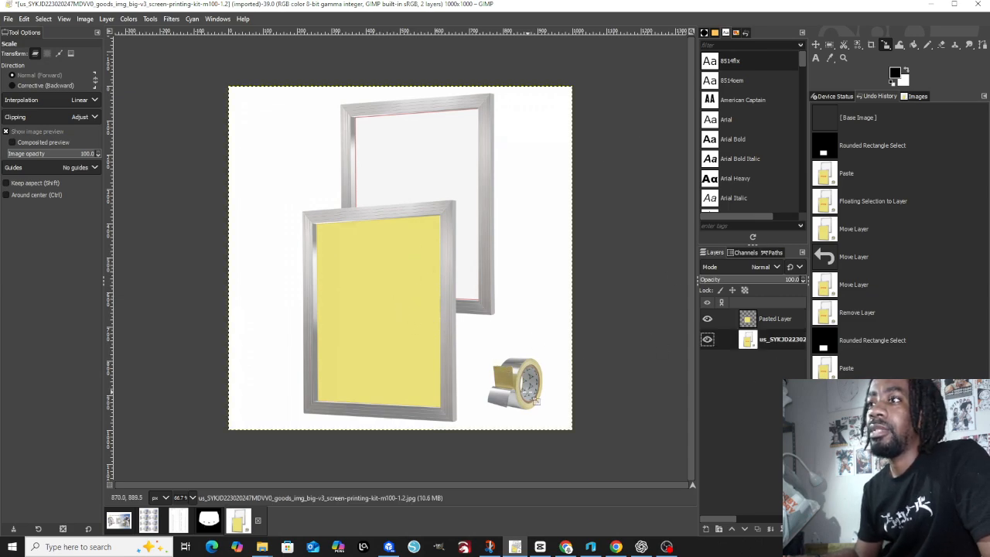
left_click(929, 44)
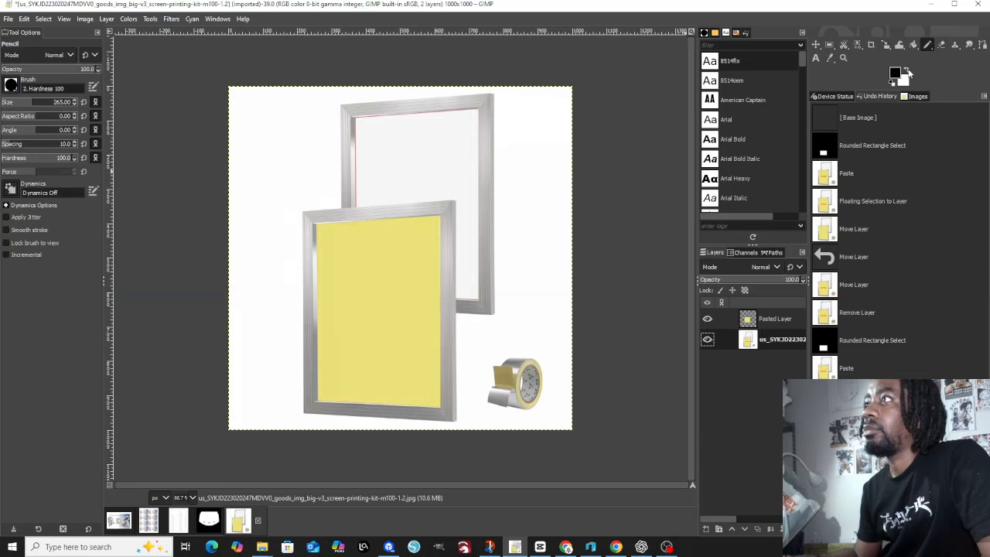
left_click(908, 71)
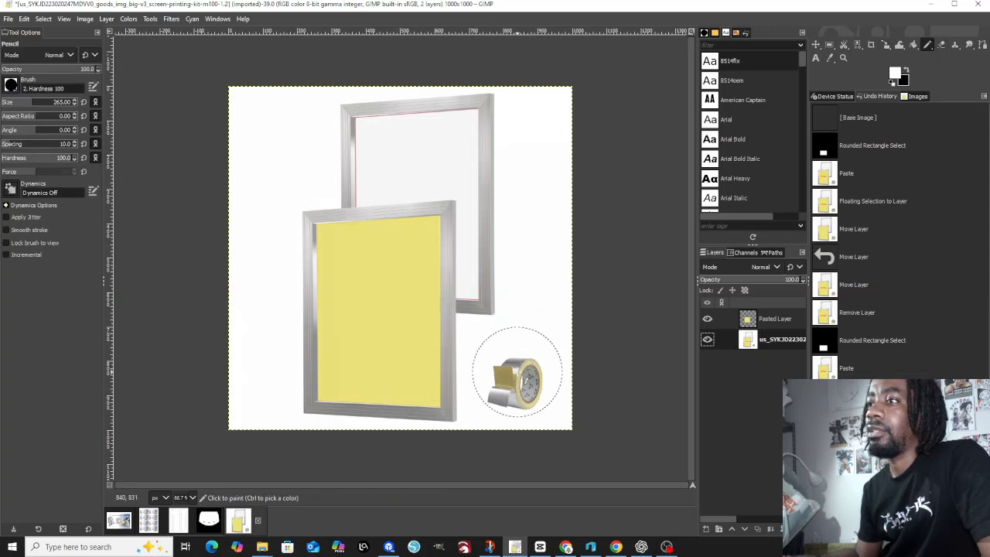
left_click(518, 371)
left_click(508, 364)
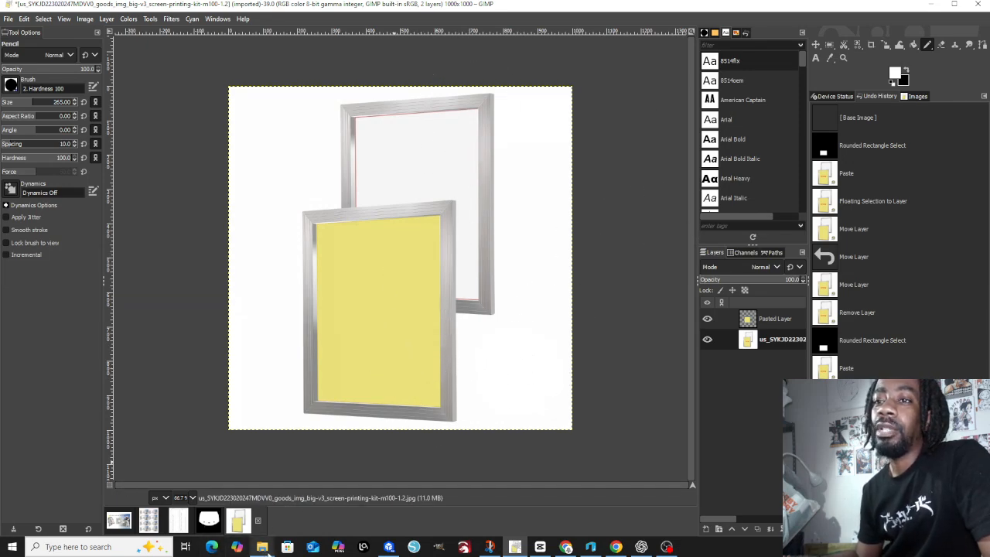
- Bring four SCREEN STICKER PNG files into the image as layers and hide all of them
mouse_move(264, 549)
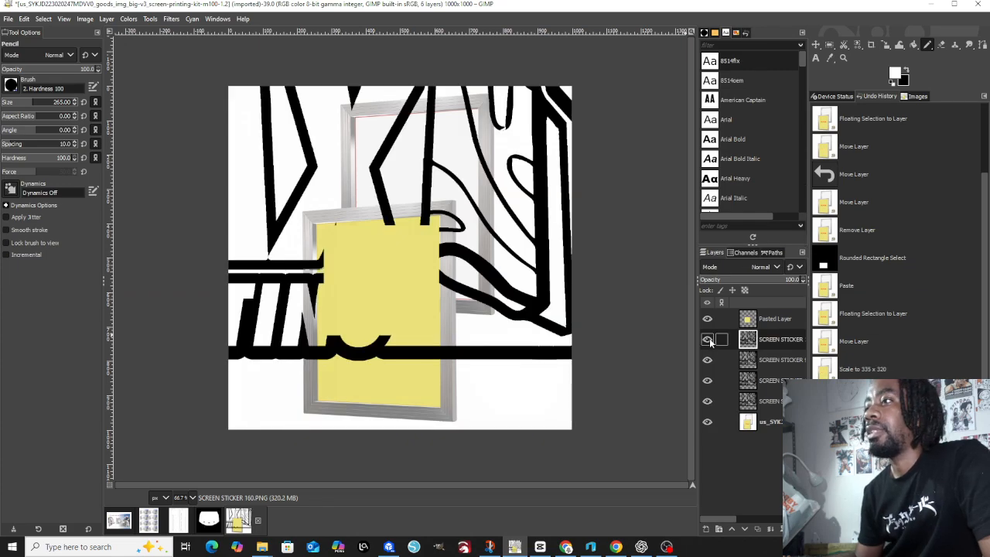
left_click_drag(710, 343, 710, 382)
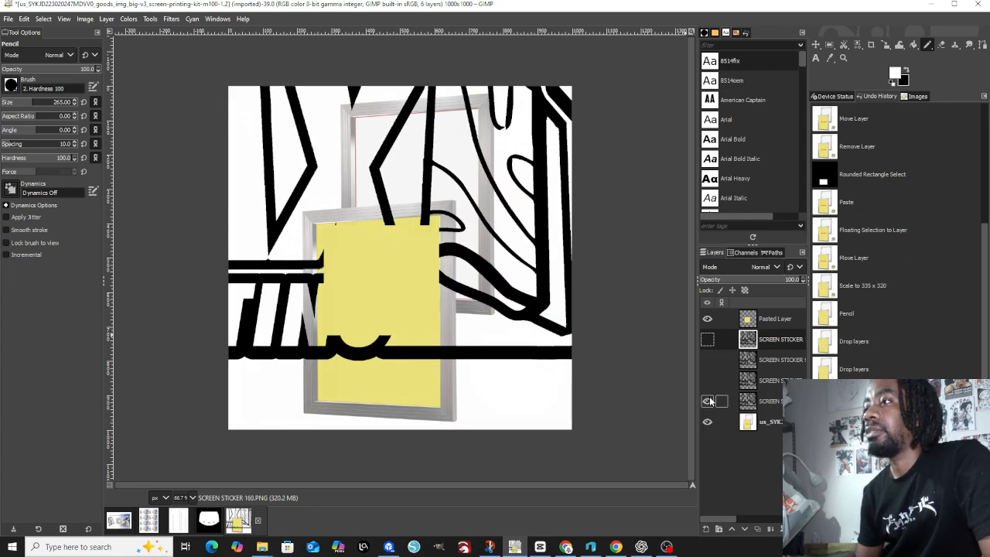
left_click(710, 400)
- Merge the yellow patch with the product photo layer and place the merged layer at the bottom of the layer stack
left_click_drag(747, 420, 748, 333)
left_click(748, 319)
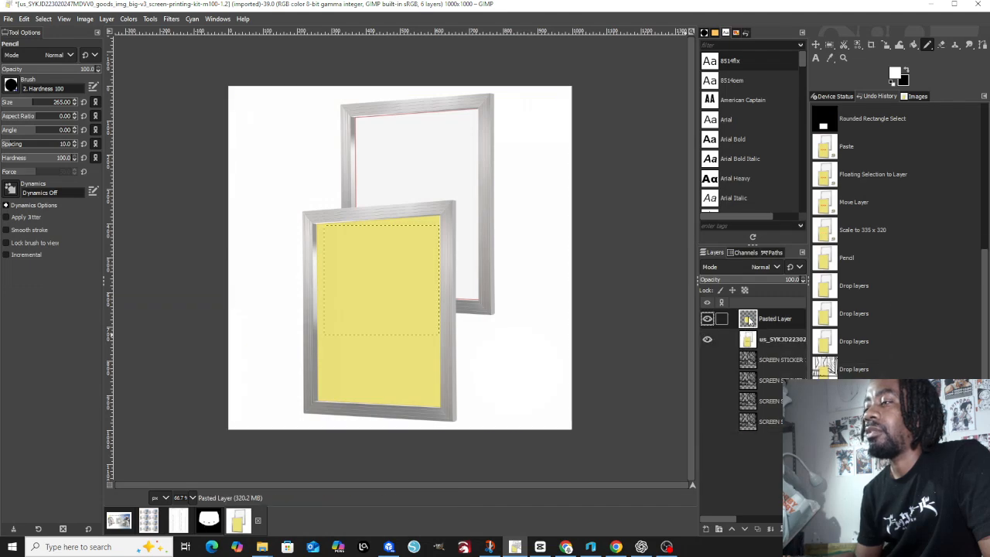
right_click(748, 320)
left_click(793, 367)
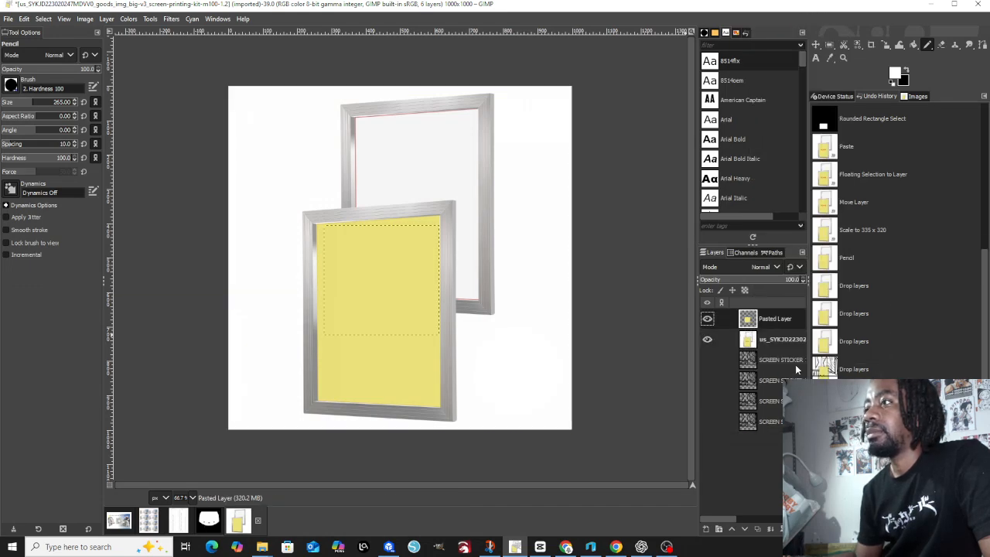
left_click(797, 433)
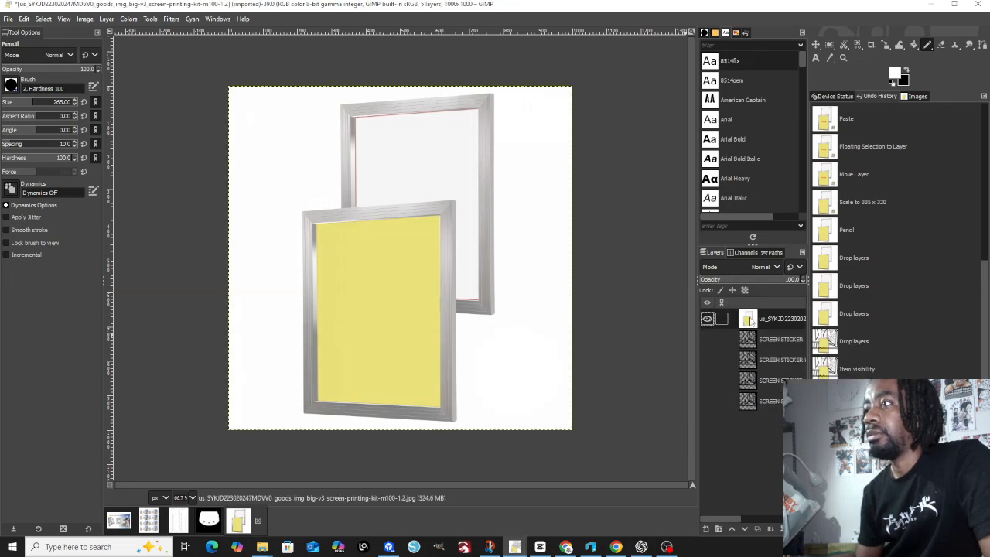
left_click_drag(750, 320, 756, 429)
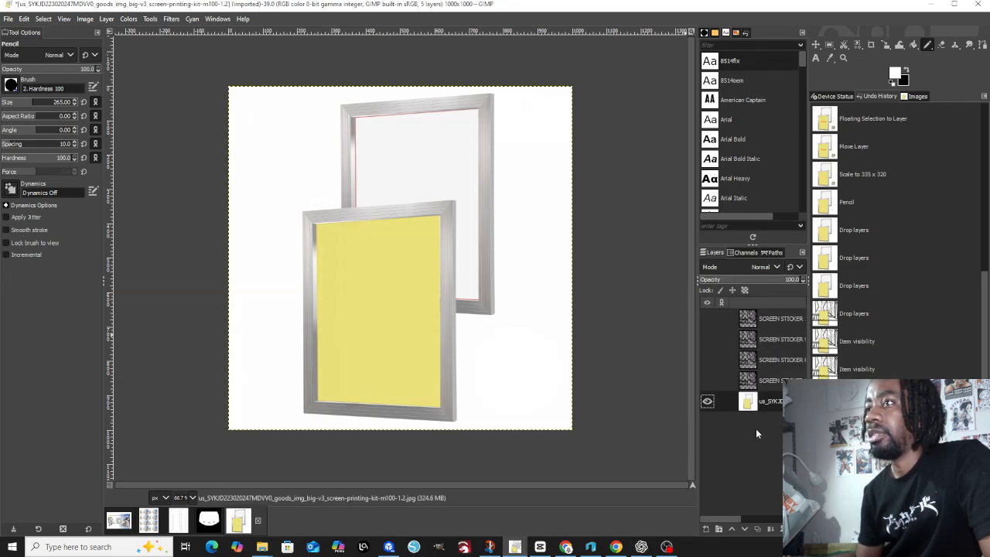
left_click(707, 318)
left_click(780, 318)
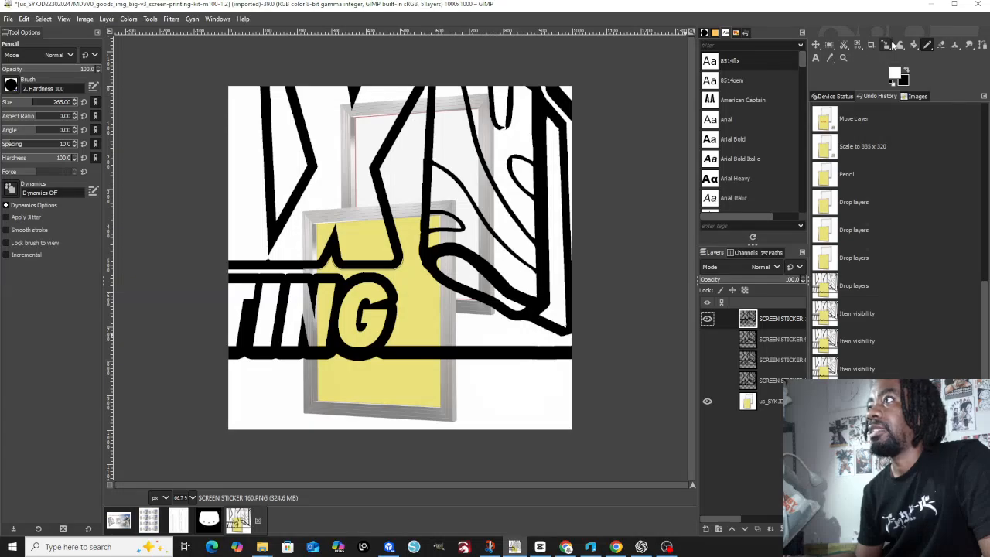
left_click(890, 45)
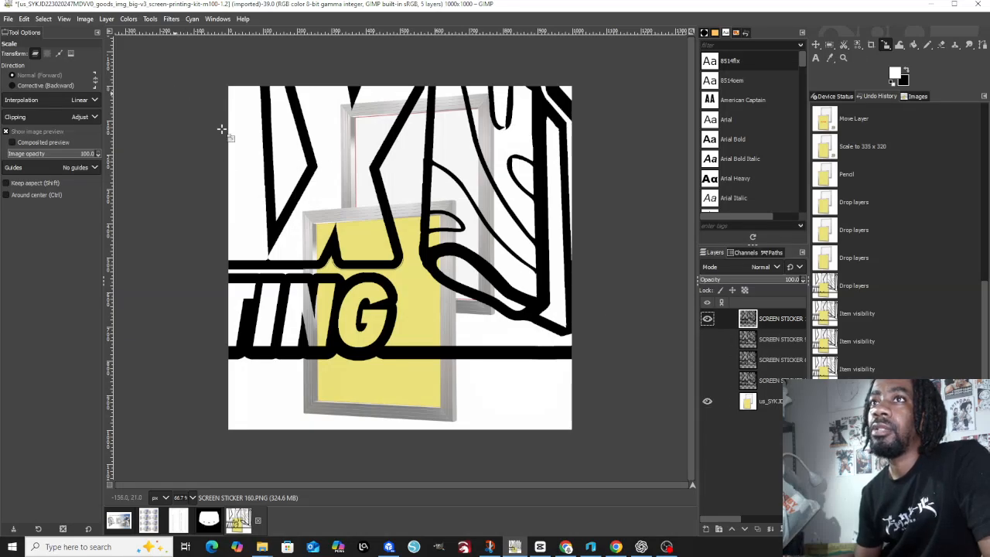
left_click_drag(229, 135, 452, 273)
left_click(569, 113)
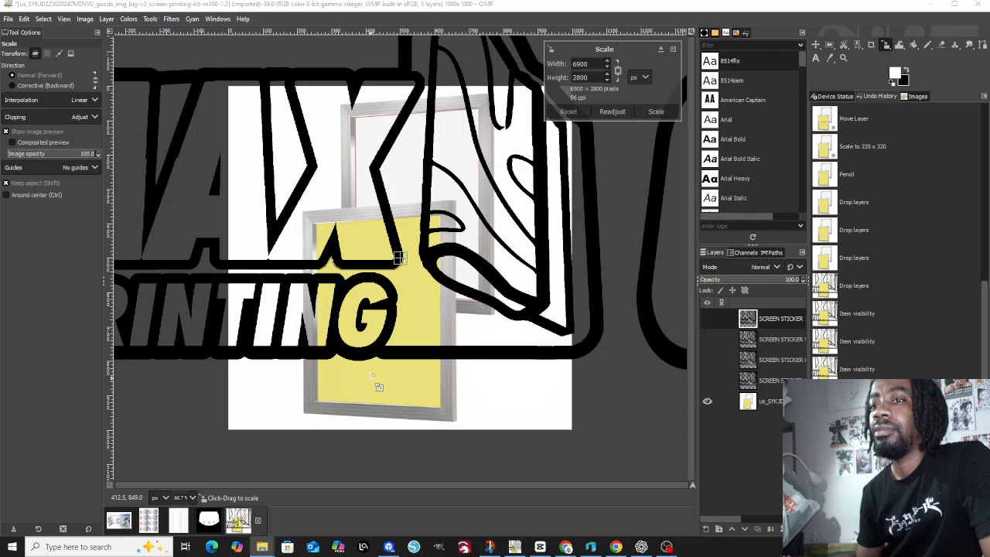
- Add two more SCREEN STICKER files as layers and leave only the SCREEN STICKER 110 sticker layer visible
key("Return")
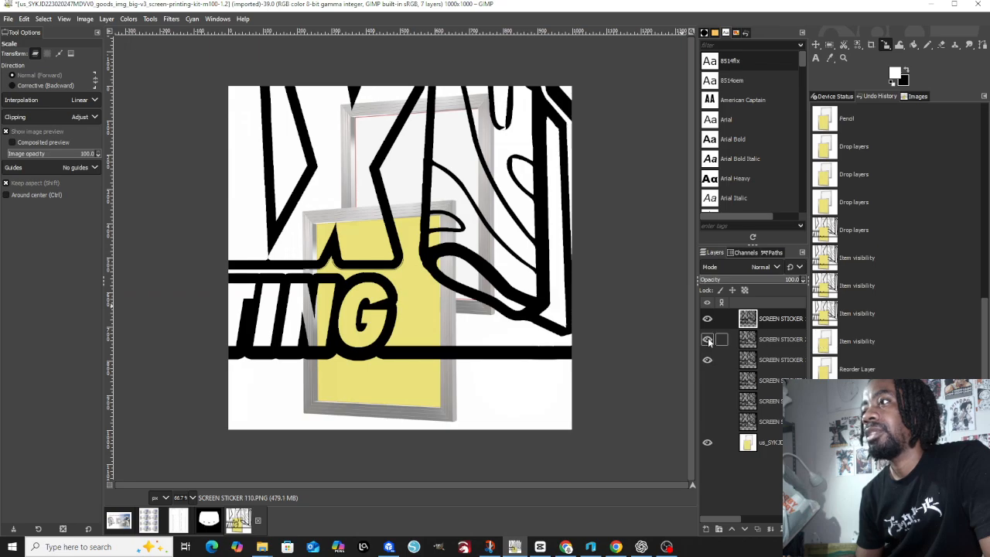
key("ctrl+m")
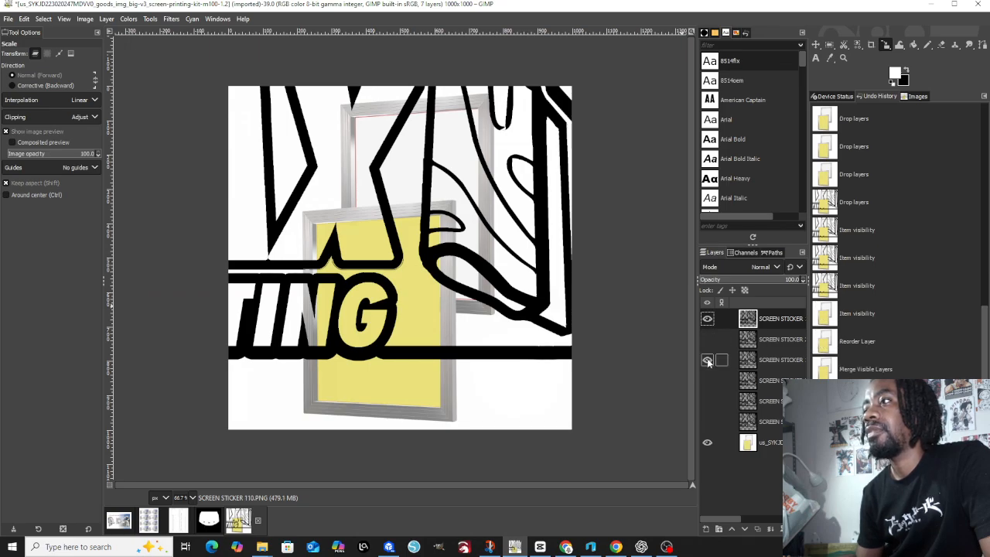
left_click(708, 362)
- Link all six SCREEN STICKER layers together so they transform as one
left_click(721, 319)
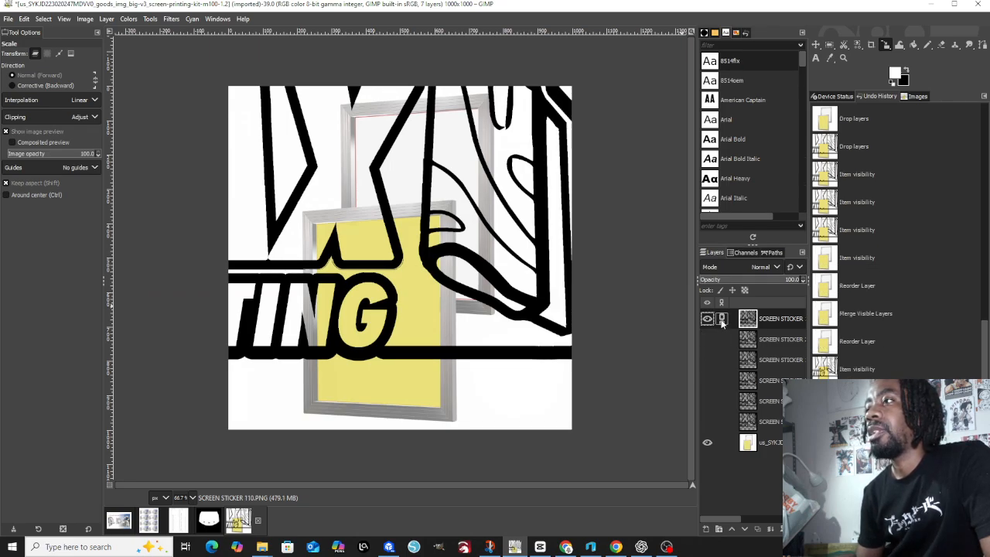
left_click(721, 340)
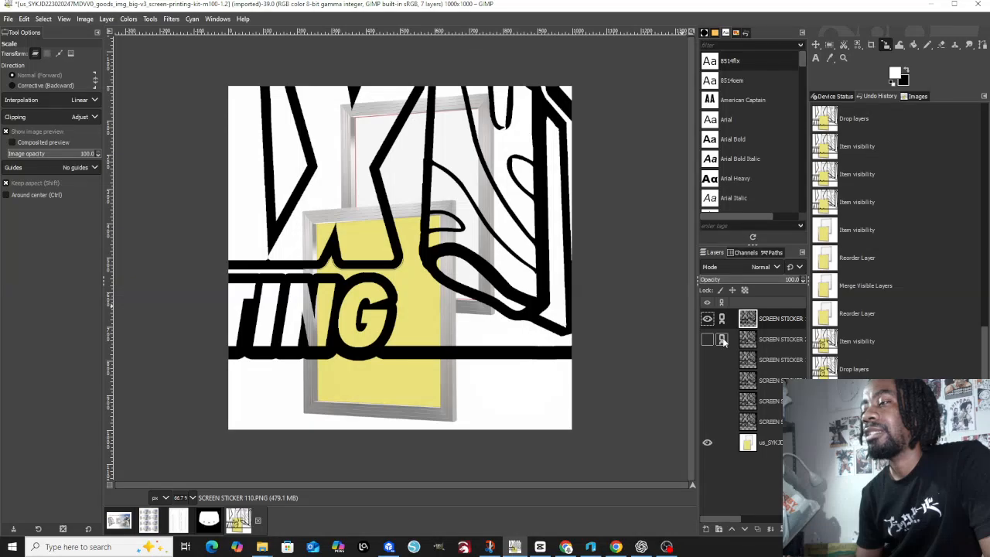
left_click(724, 361)
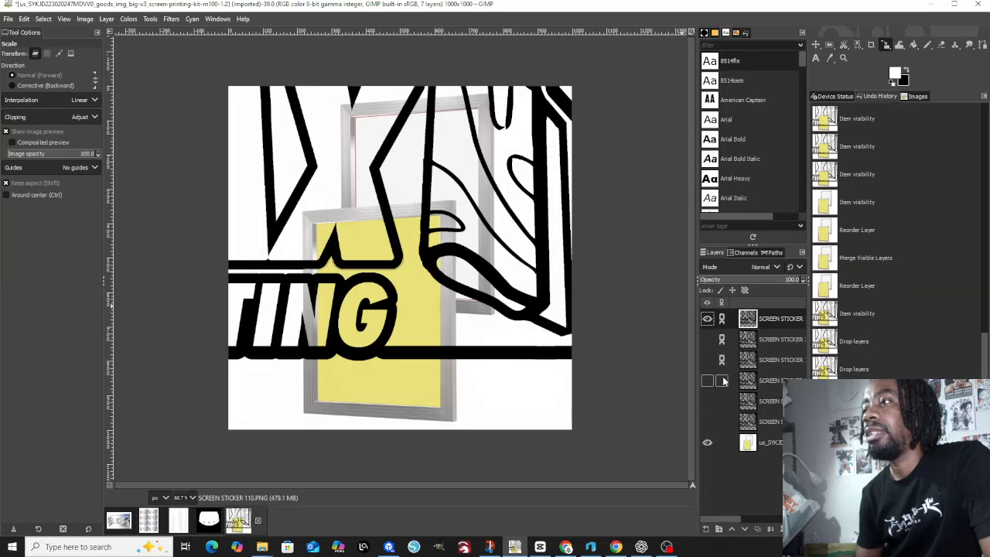
left_click(723, 381)
left_click(722, 400)
left_click(722, 422)
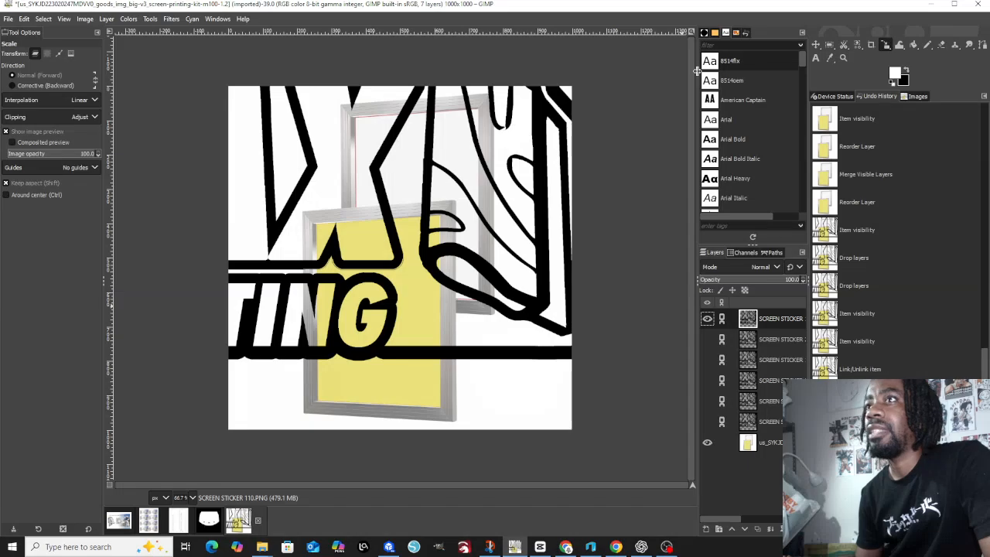
- Scale the linked sticker layers proportionally to about 426 × 173 px and position them across the middle of the yellow screen
left_click_drag(151, 62, 138, 96)
left_click_drag(512, 296, 405, 314)
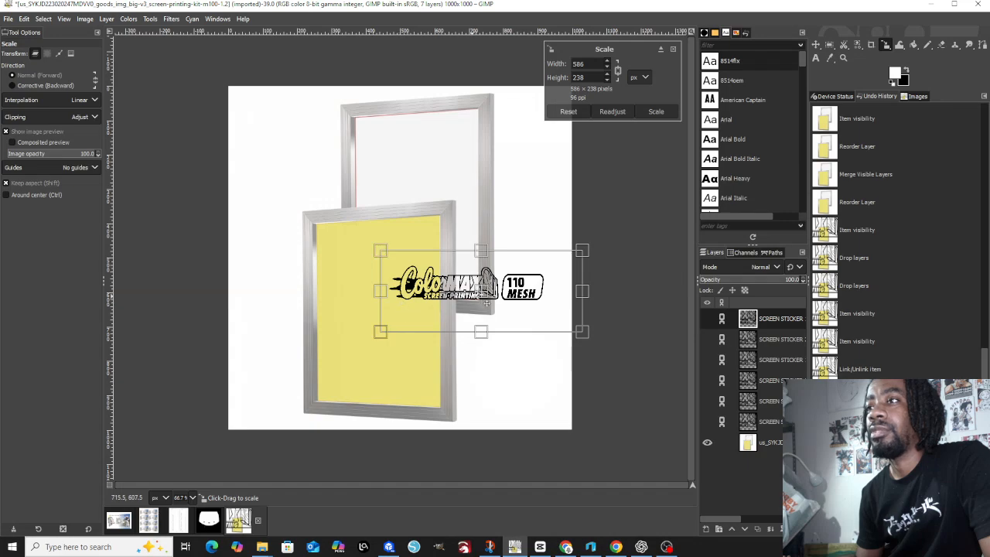
left_click_drag(485, 302, 424, 309)
left_click_drag(516, 342, 462, 328)
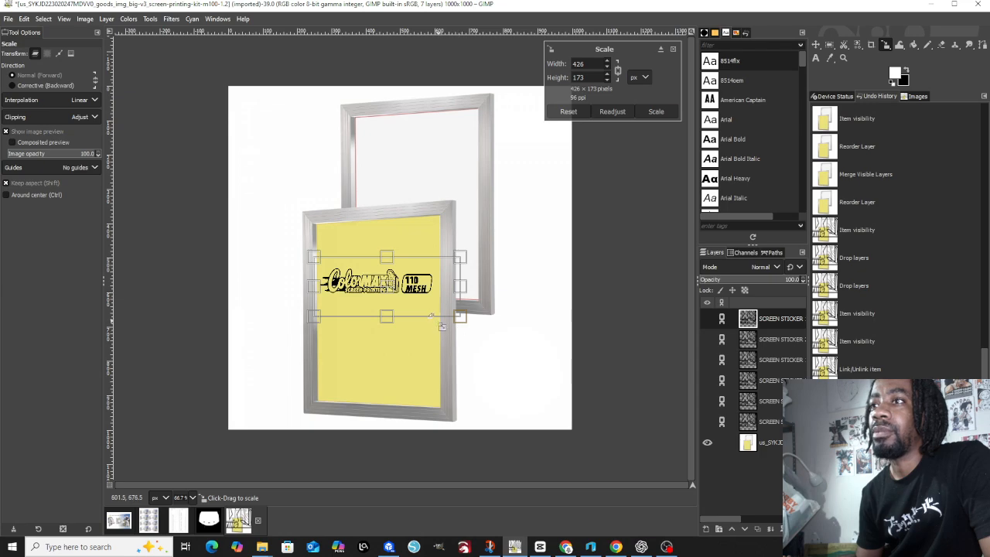
left_click_drag(395, 285, 396, 304)
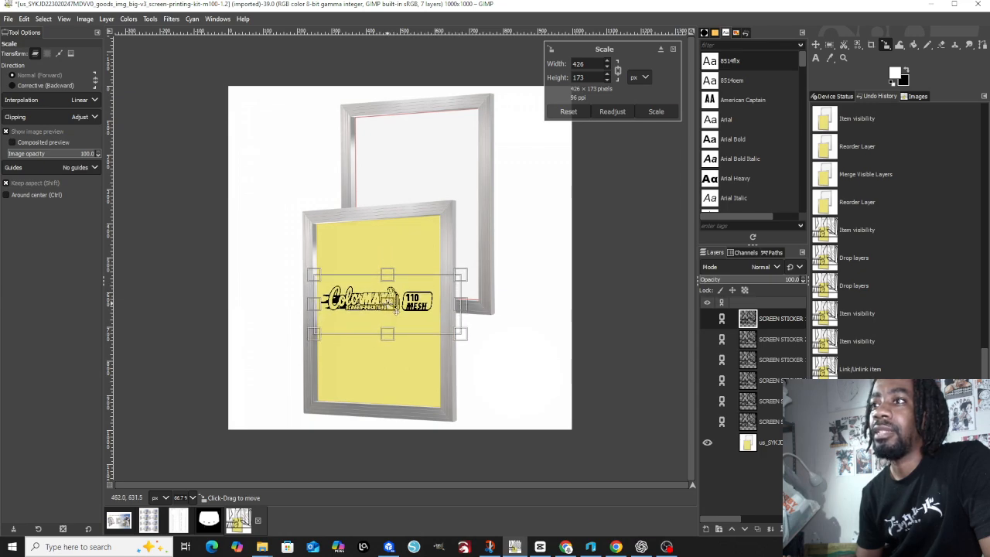
left_click(649, 115)
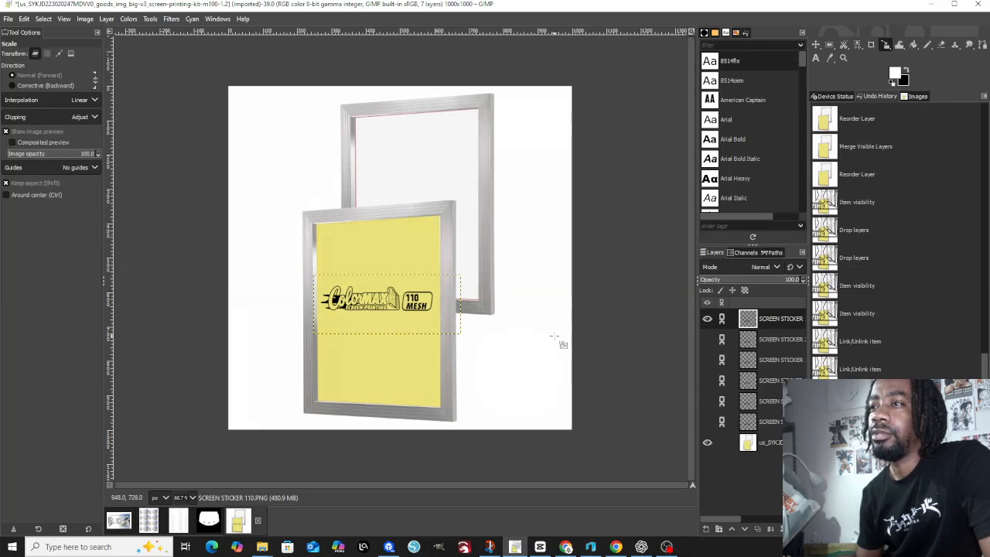
- Add the ICON CB.PNG logo as a new top layer and invert its colors from white to black
left_click(707, 318)
left_click(707, 318)
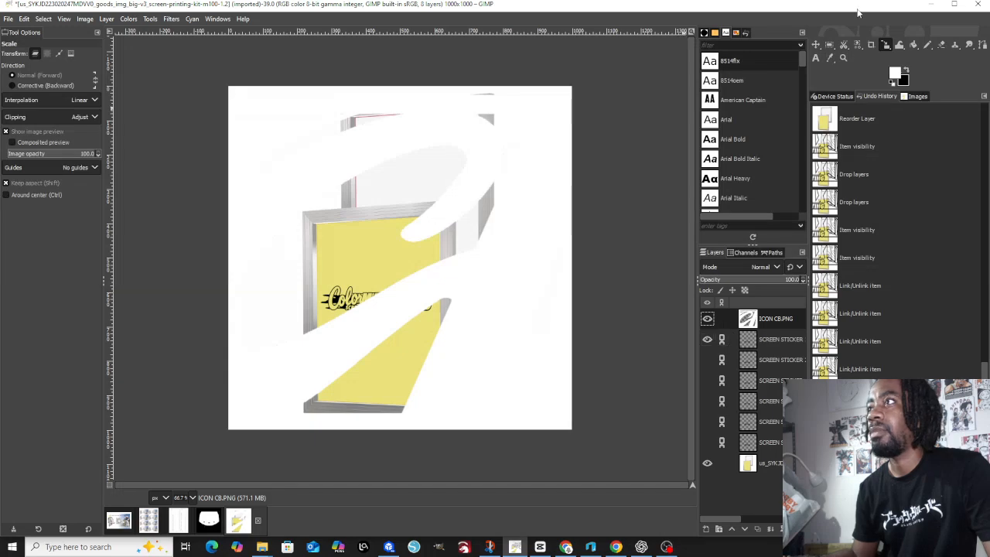
left_click(128, 20)
left_click(149, 171)
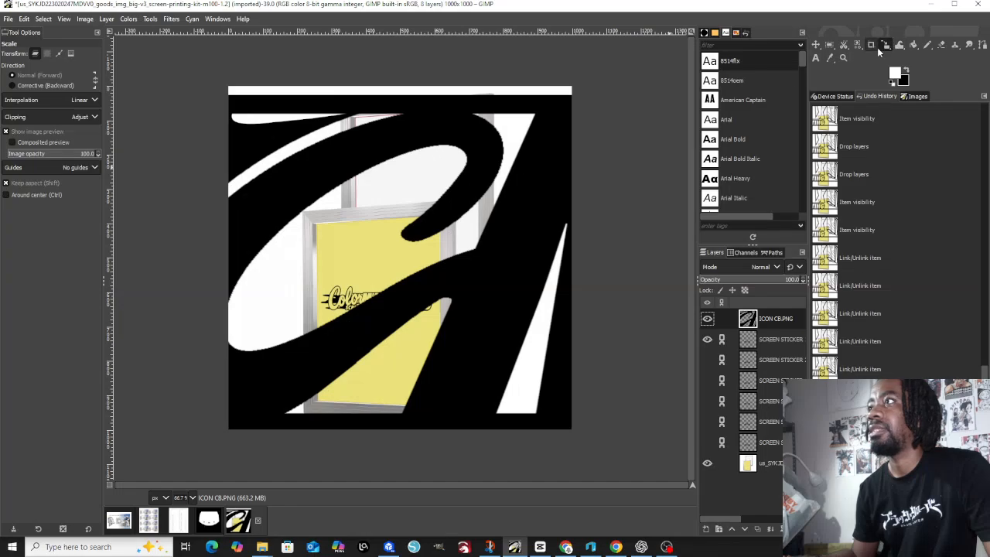
- Scale the ICON CB.PNG layer proportionally to about 331 × 339 px and place the logo in the photo's upper-left corner
left_click_drag(206, 85, 555, 368)
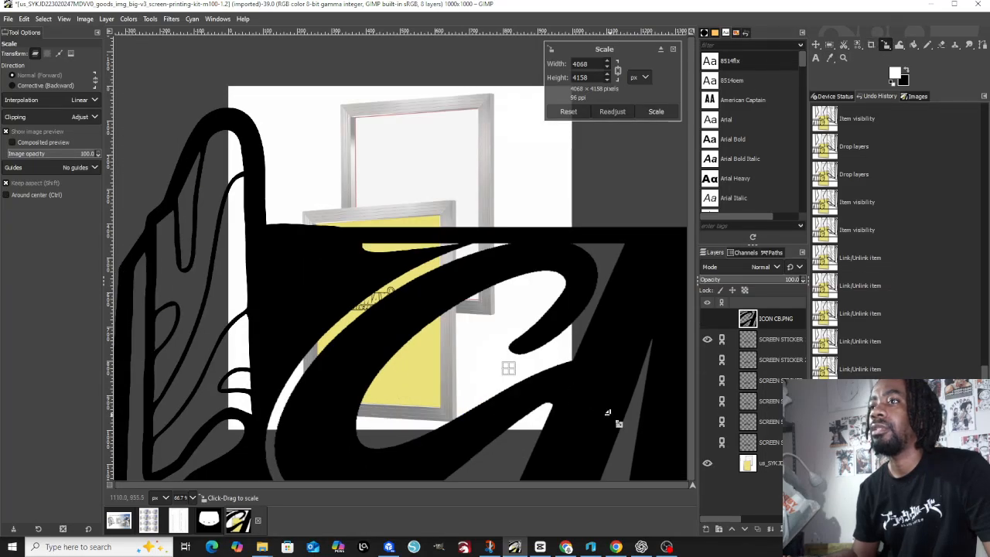
left_click_drag(611, 415, 181, 140)
left_click_drag(149, 106, 568, 345)
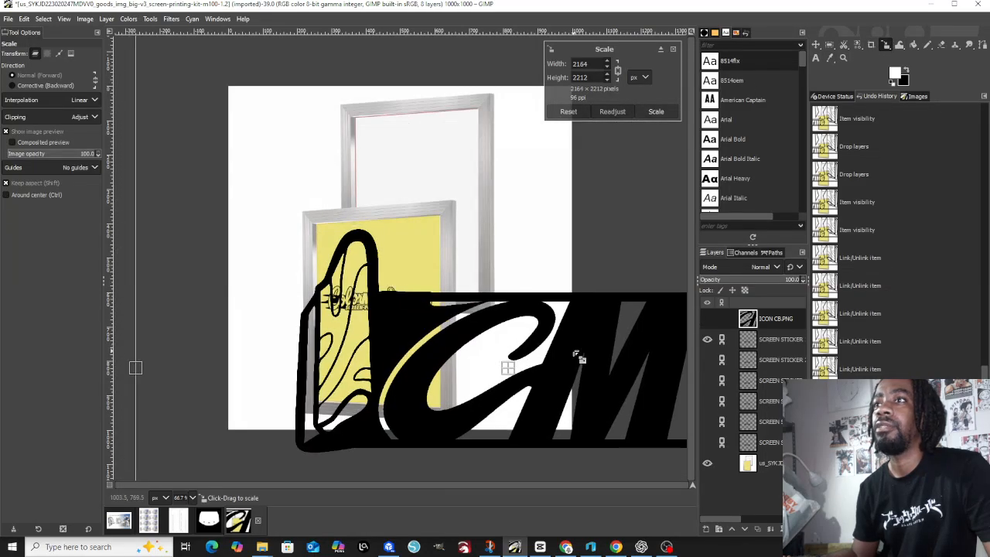
left_click_drag(608, 404, 443, 214)
left_click_drag(464, 284, 283, 120)
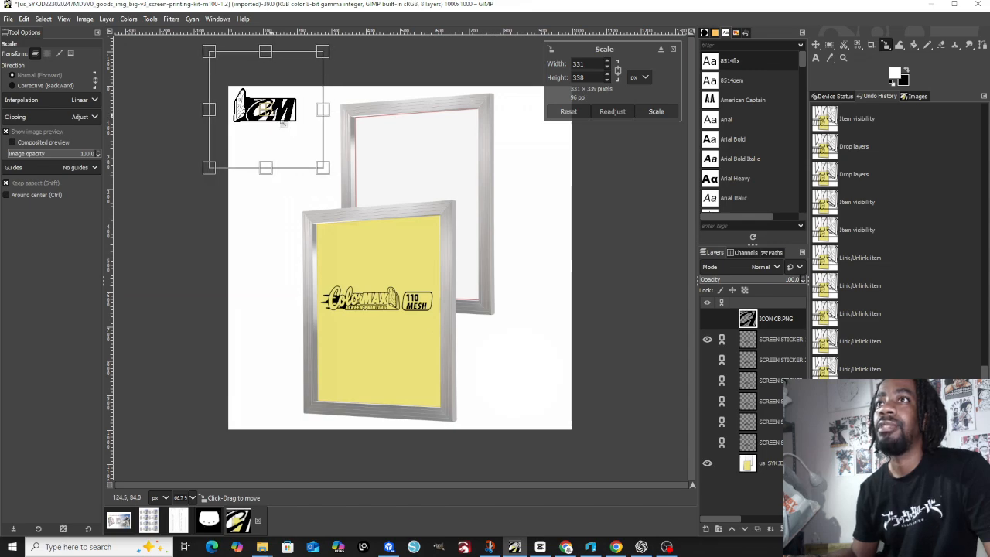
left_click(655, 112)
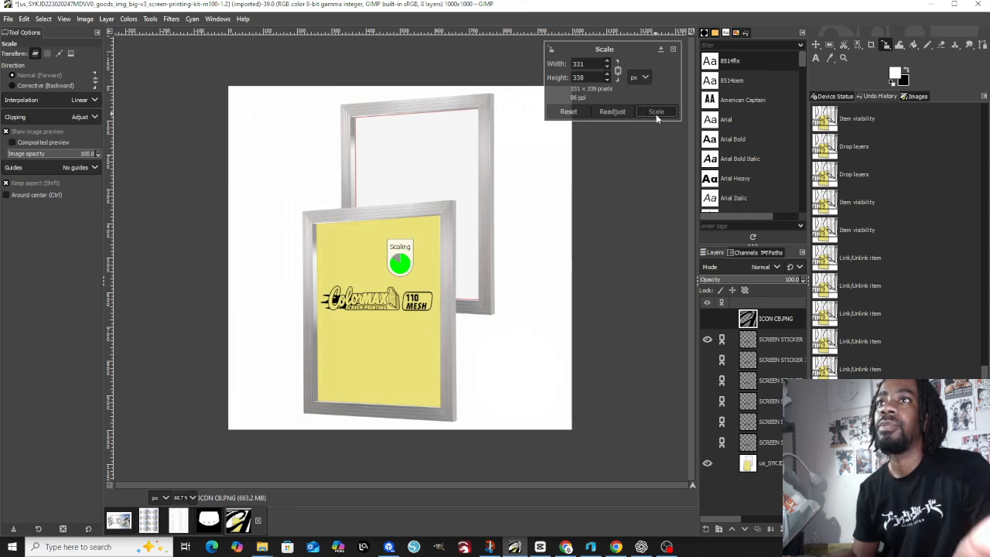
- Create a text box about 536 × 146 px below the CM logo, enter the letter R and set the text color to black
left_click(816, 58)
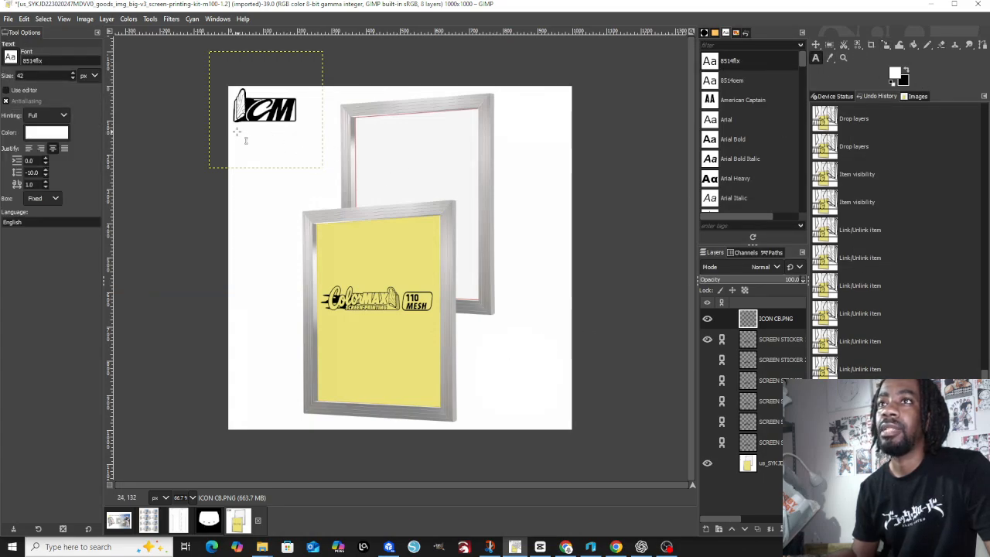
left_click_drag(236, 173, 425, 229)
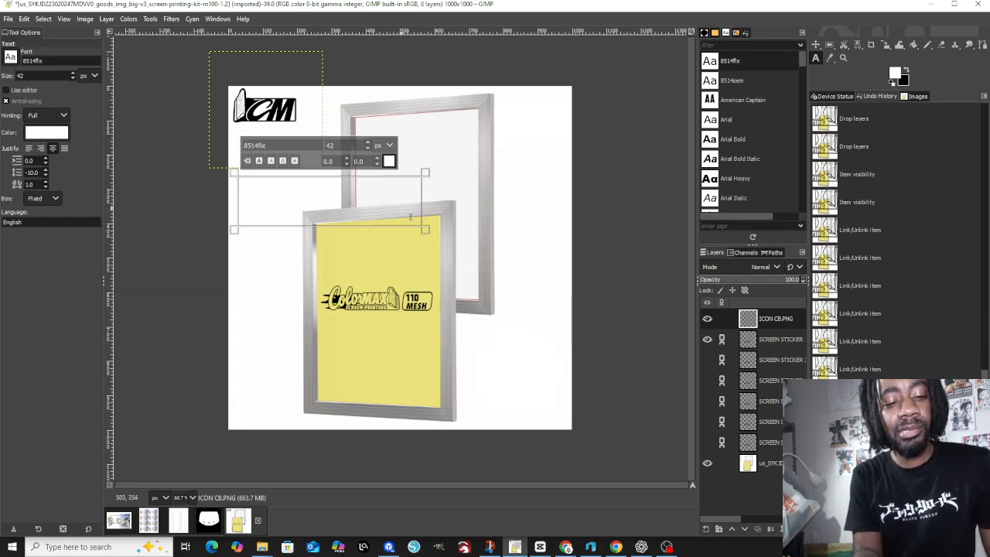
type("R")
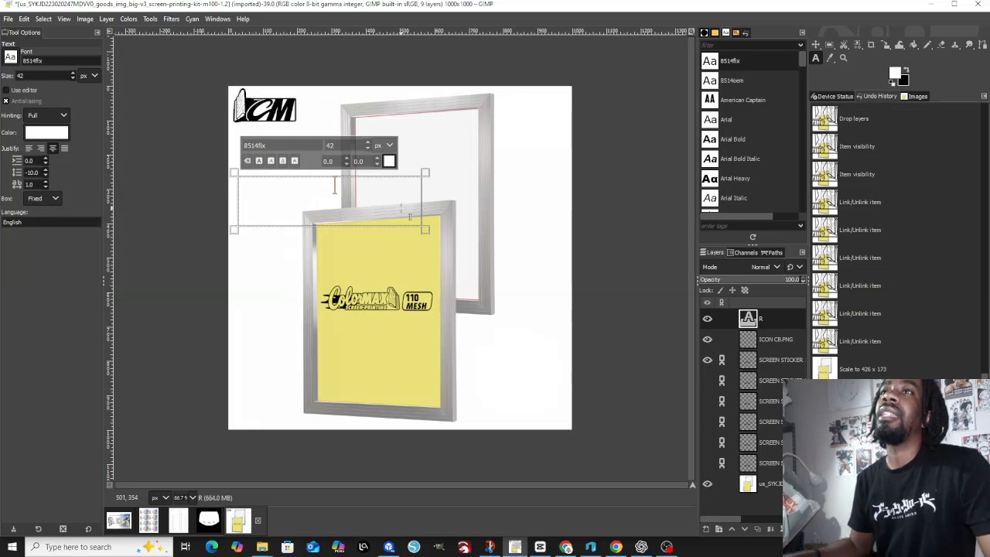
left_click(40, 133)
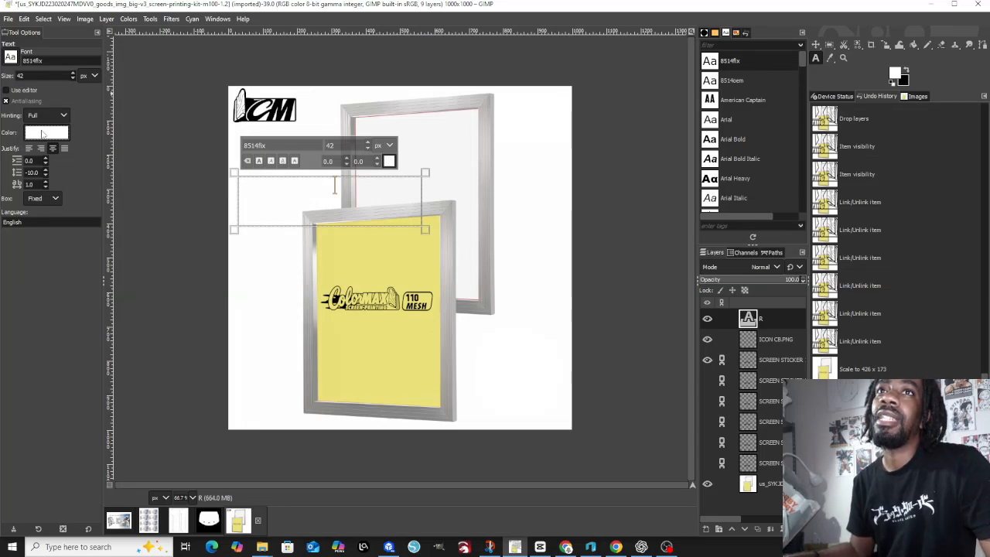
left_click(143, 185)
left_click(139, 220)
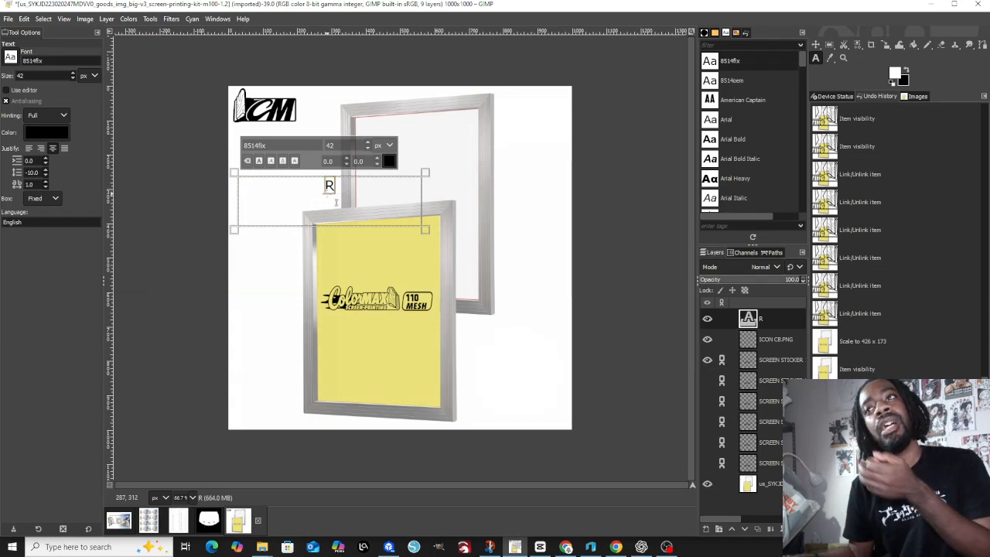
- Replace the letter R in the text box with "PREDURNED SCREENPRINTING"
key("BackSpace")
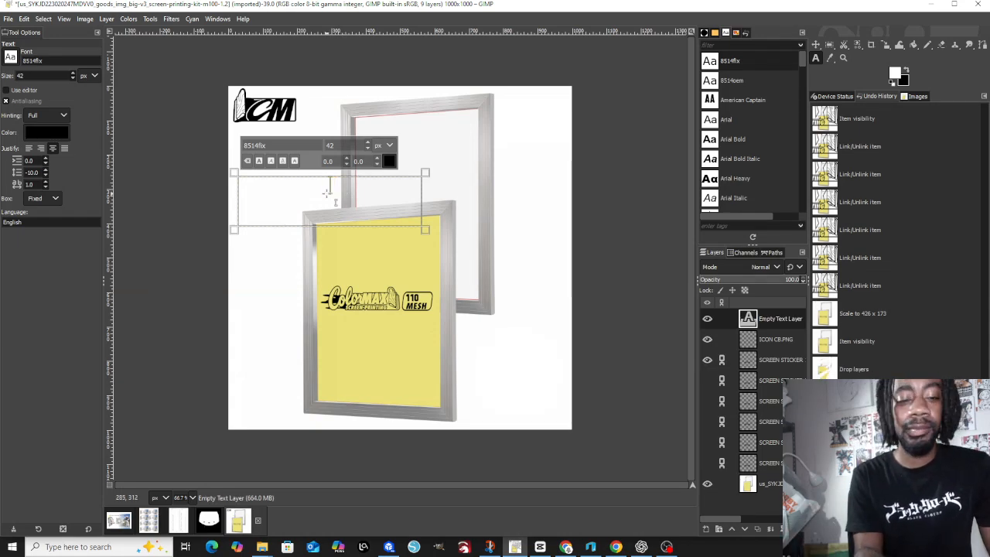
type("P")
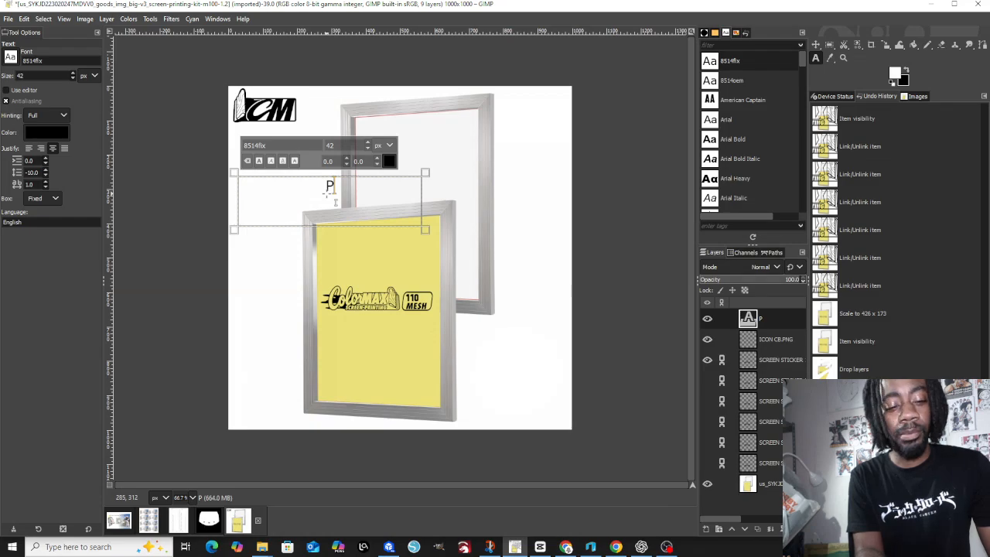
type("REW")
key("BackSpace")
type("D")
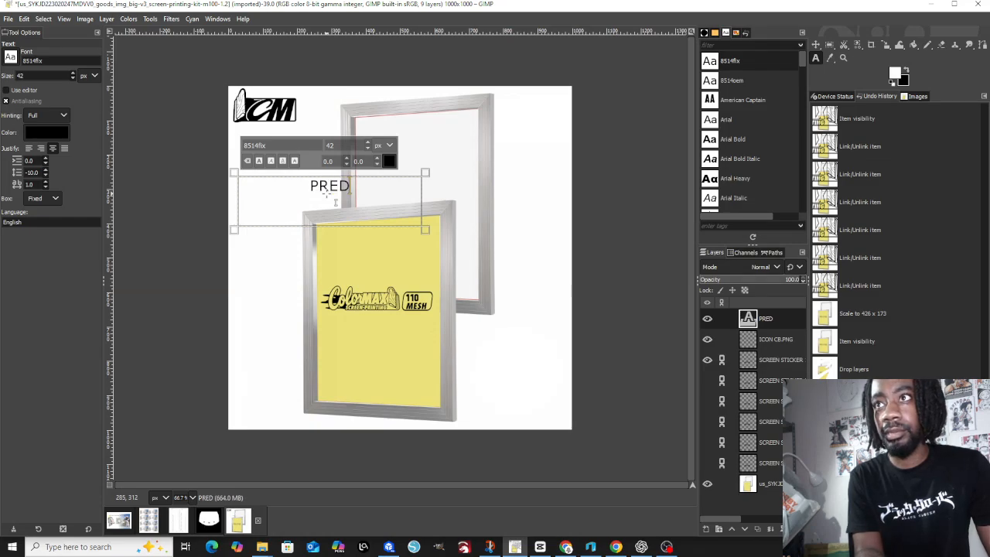
type("URNED")
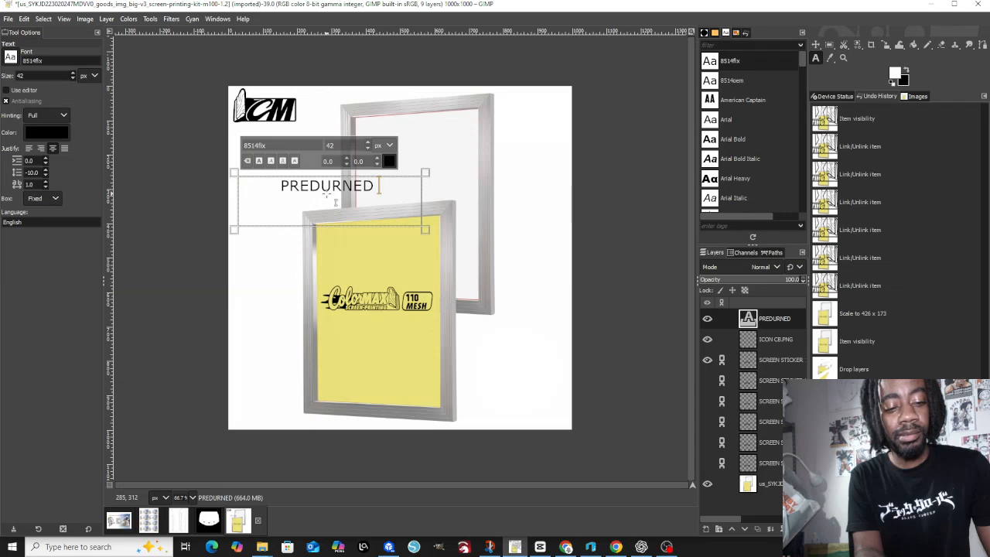
type(" SCREE")
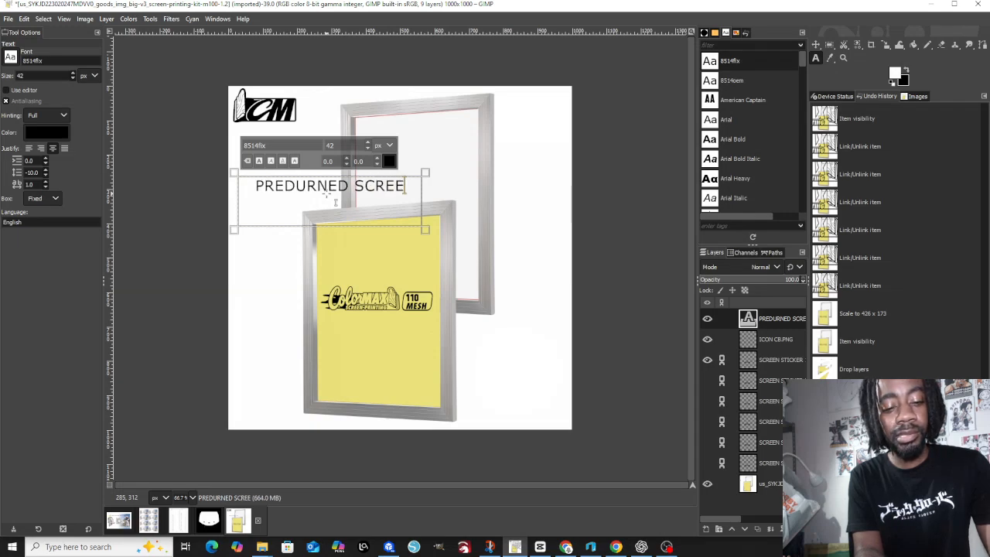
type("NPRINTING")
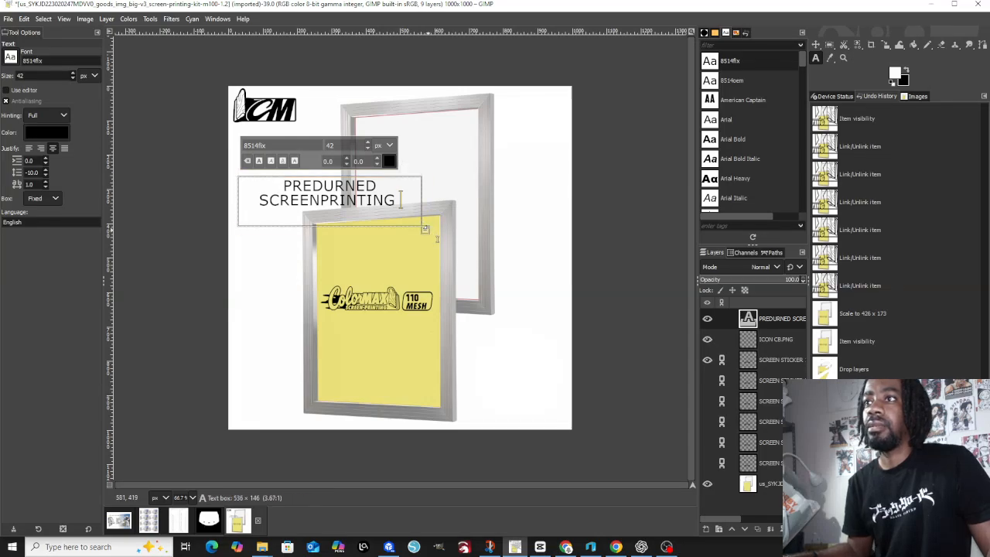
- Widen the text box toward the photo's right side and add the word "FRAMES" to the end of the heading
left_click_drag(426, 229, 510, 241)
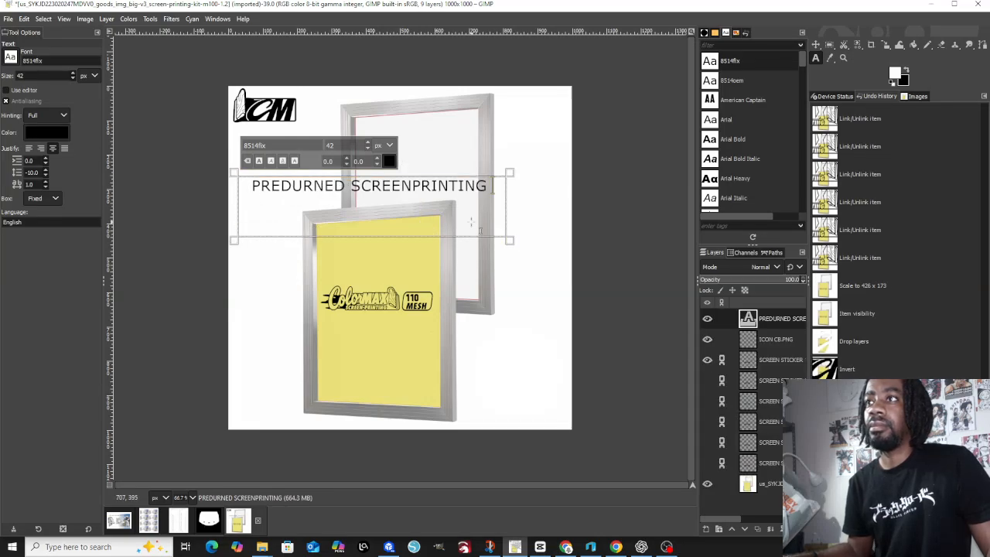
type("FRS")
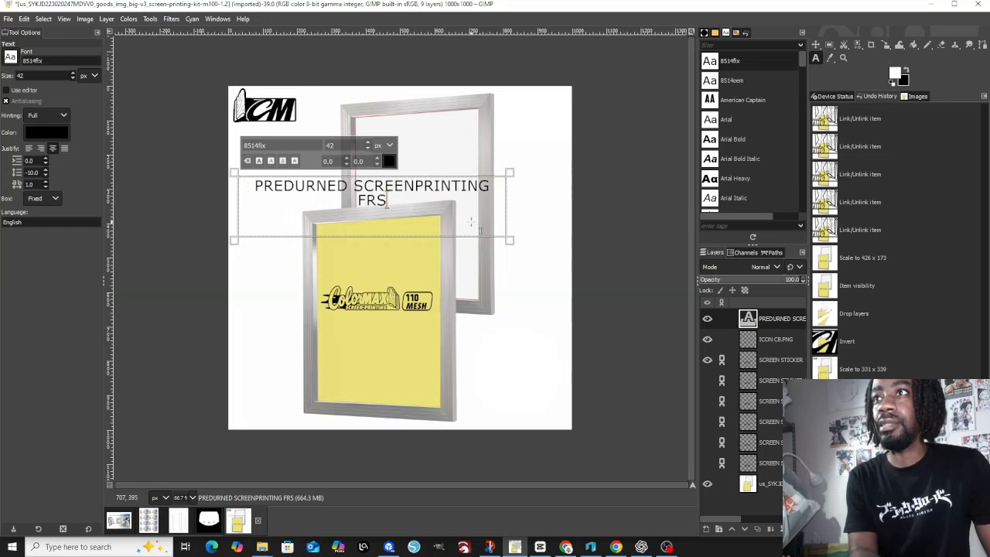
key("BackSpace")
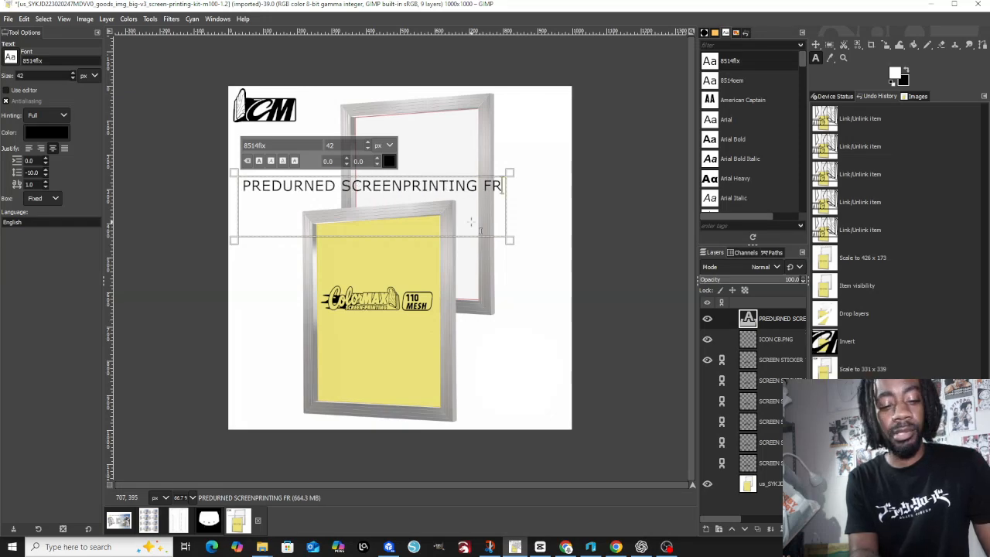
type("AMES")
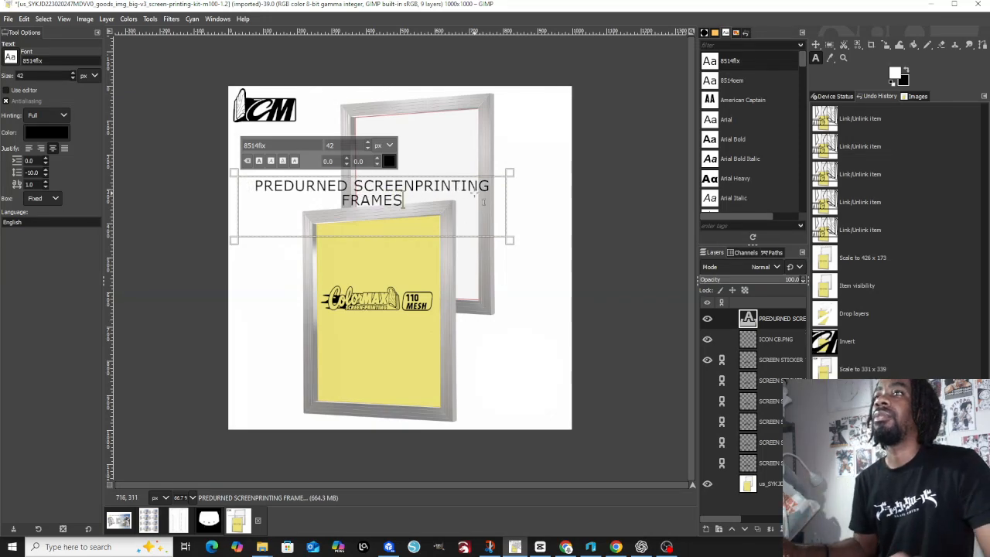
- Change the font of the whole heading to Futura Std weight=750 Oblique
key("ctrl+a")
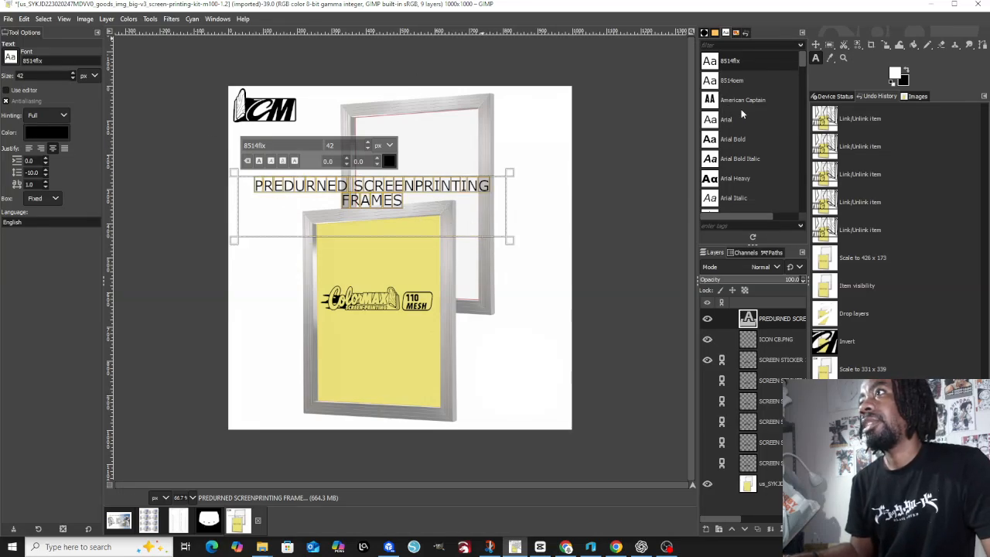
scroll(741, 113, "down", 10)
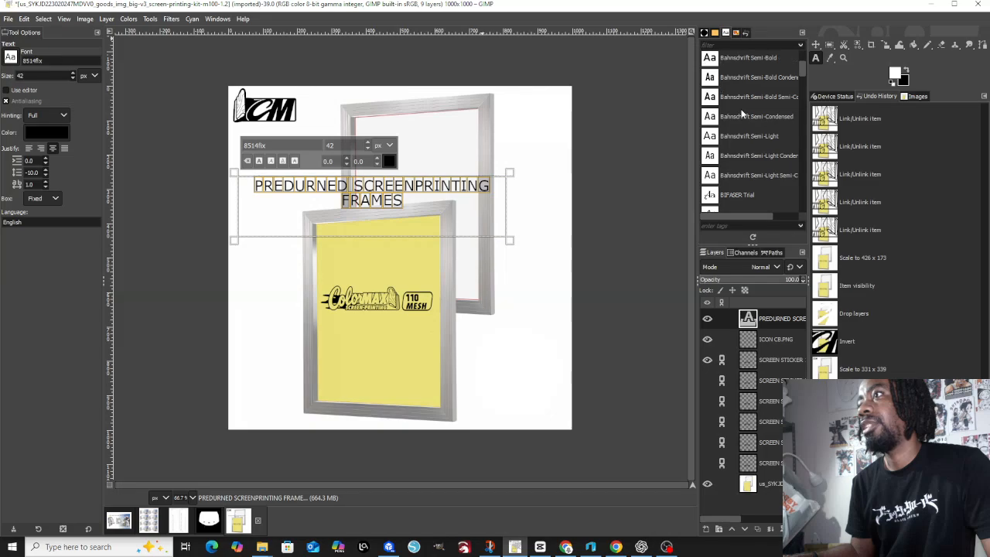
scroll(741, 113, "down", 8)
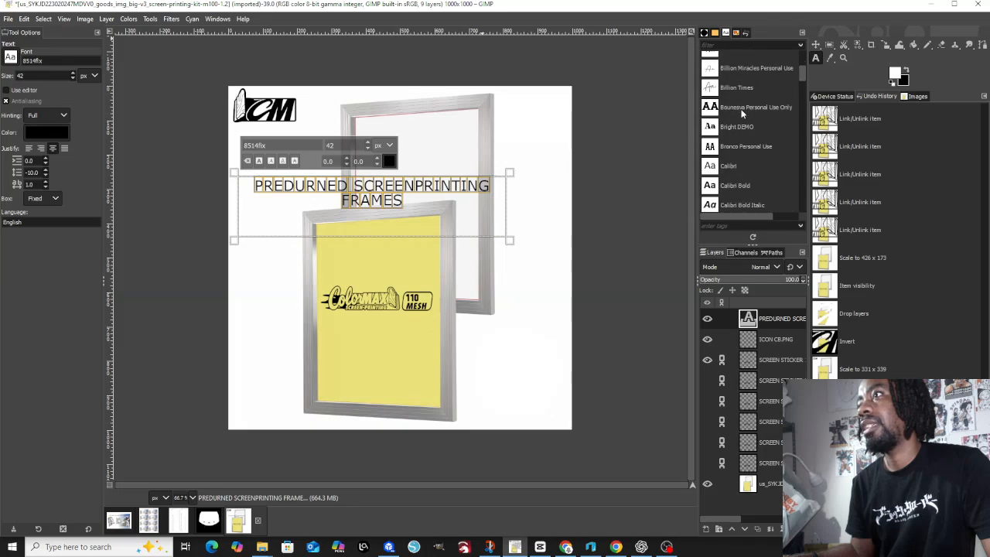
scroll(741, 114, "down", 8)
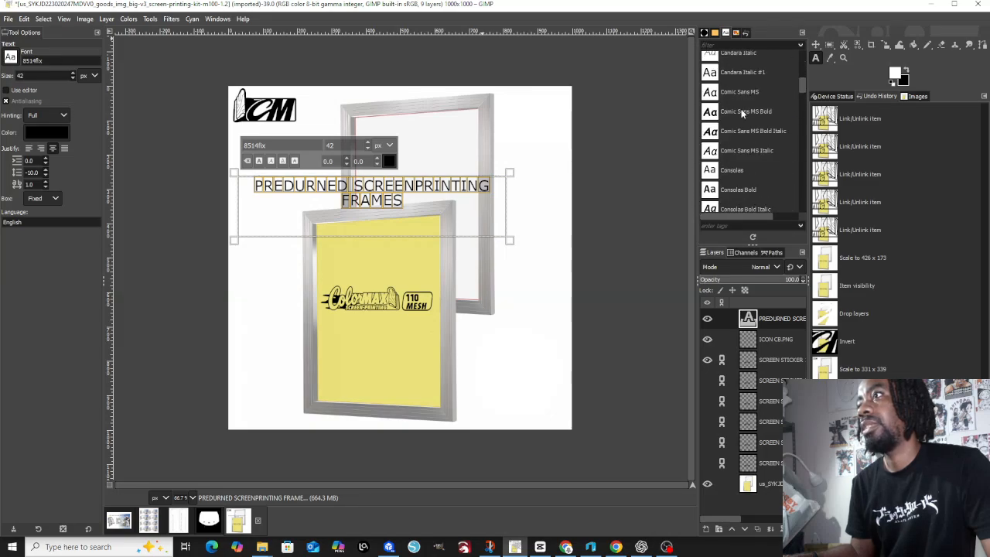
scroll(741, 114, "down", 8)
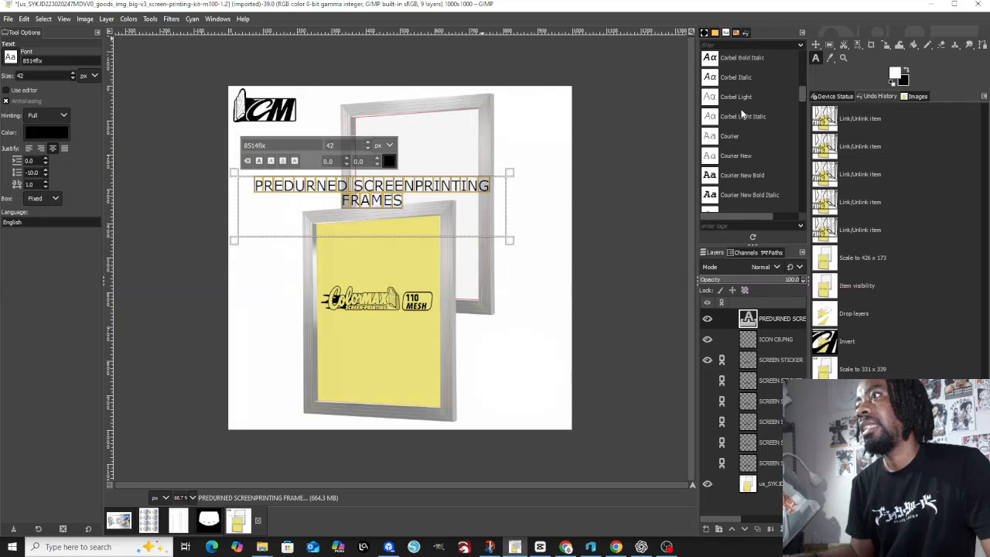
scroll(742, 114, "down", 8)
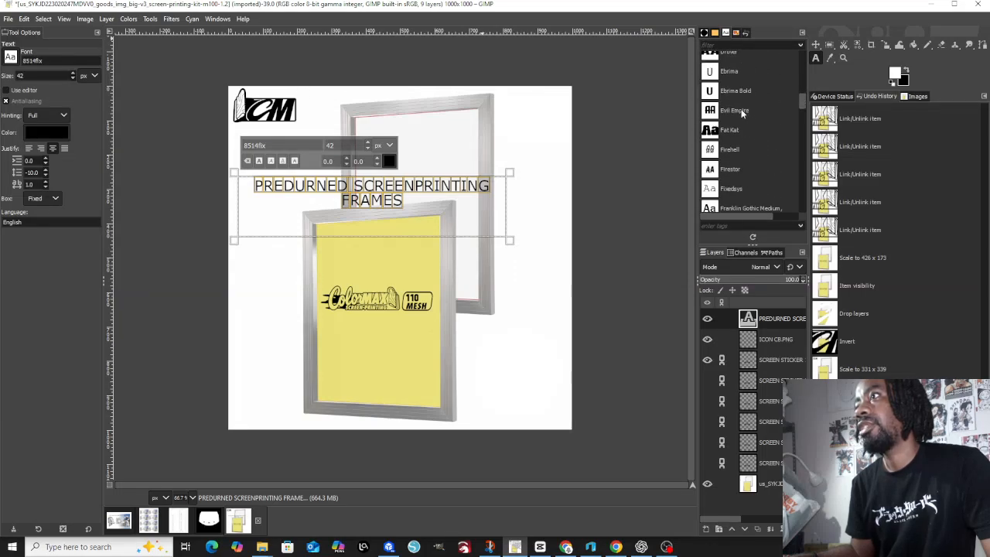
scroll(741, 113, "down", 6)
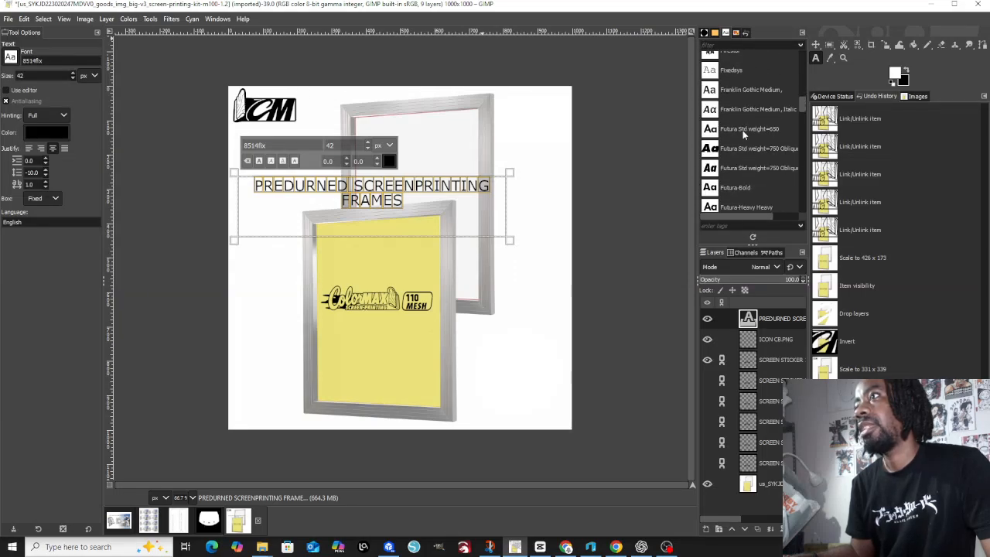
left_click(730, 169)
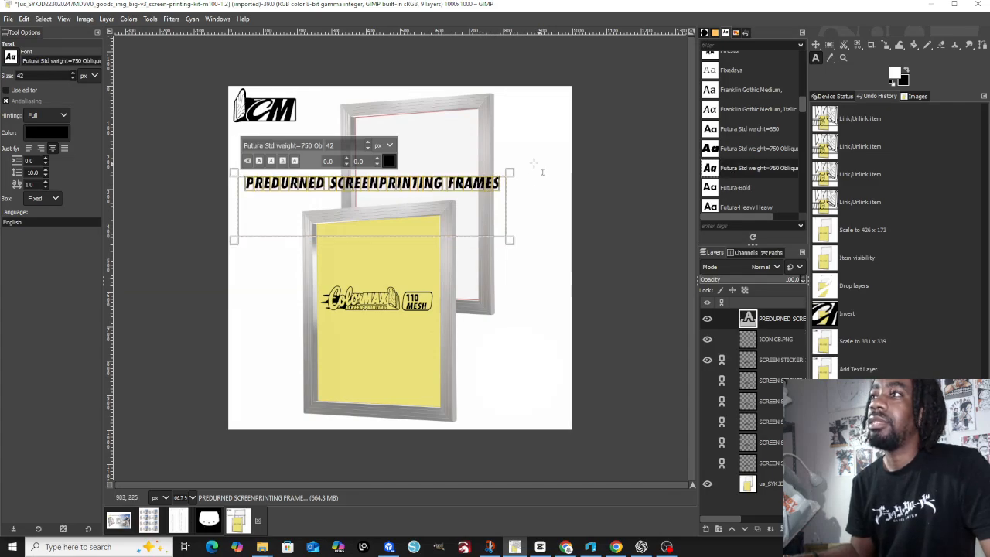
- Narrow the text box so the heading wraps onto three lines and set the baseline of the selected text to 16.0
left_click_drag(509, 240, 393, 237)
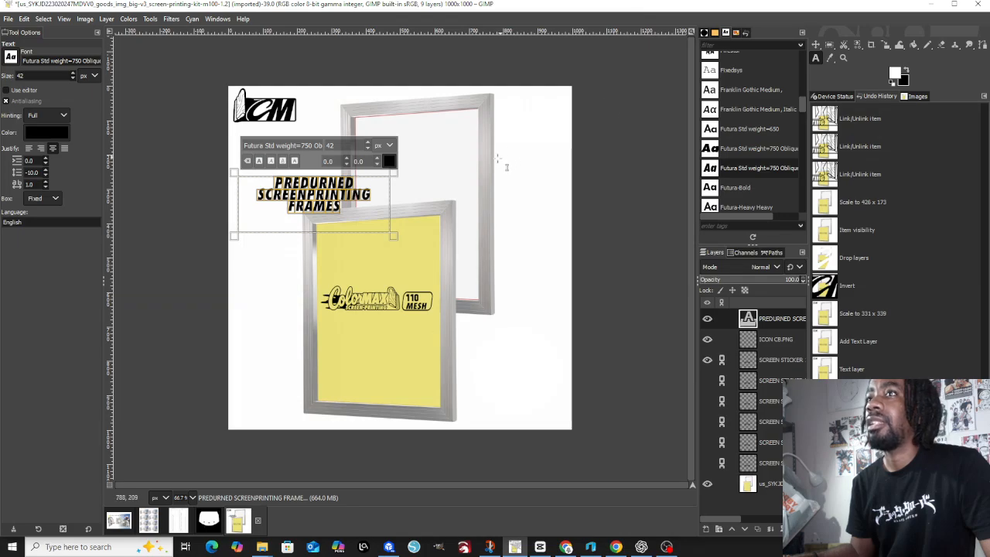
left_click(348, 159)
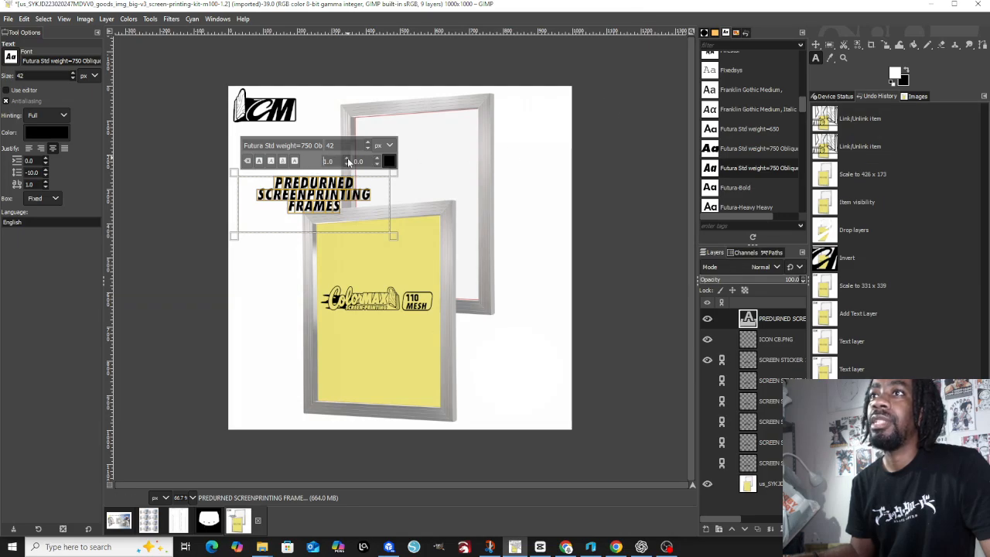
left_click(347, 160)
left_click(347, 159)
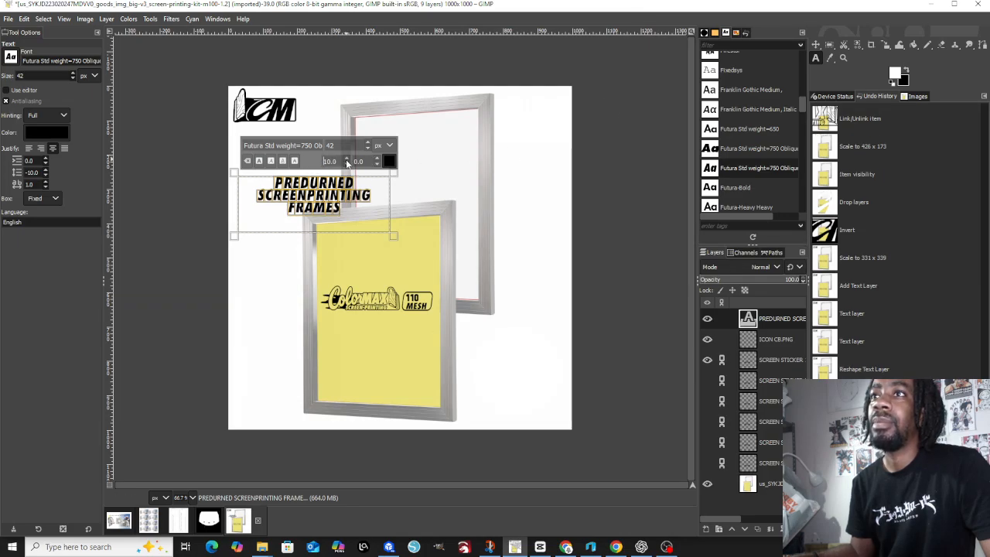
left_click(348, 161)
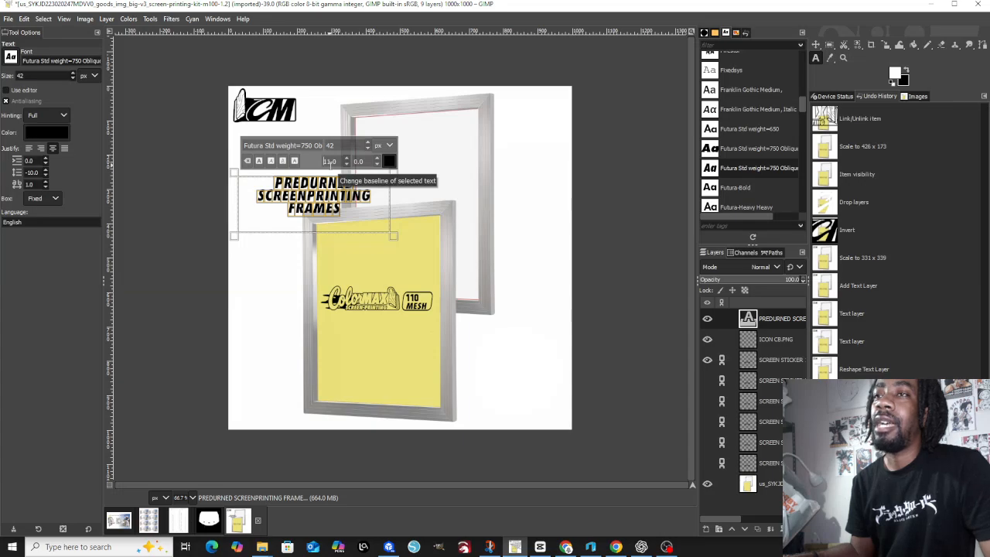
left_click(345, 161)
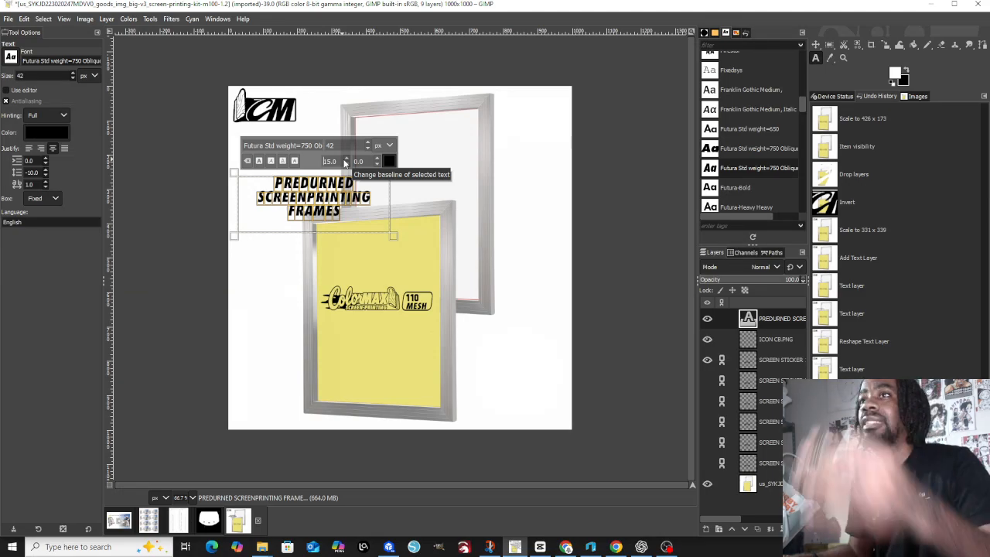
left_click(345, 160)
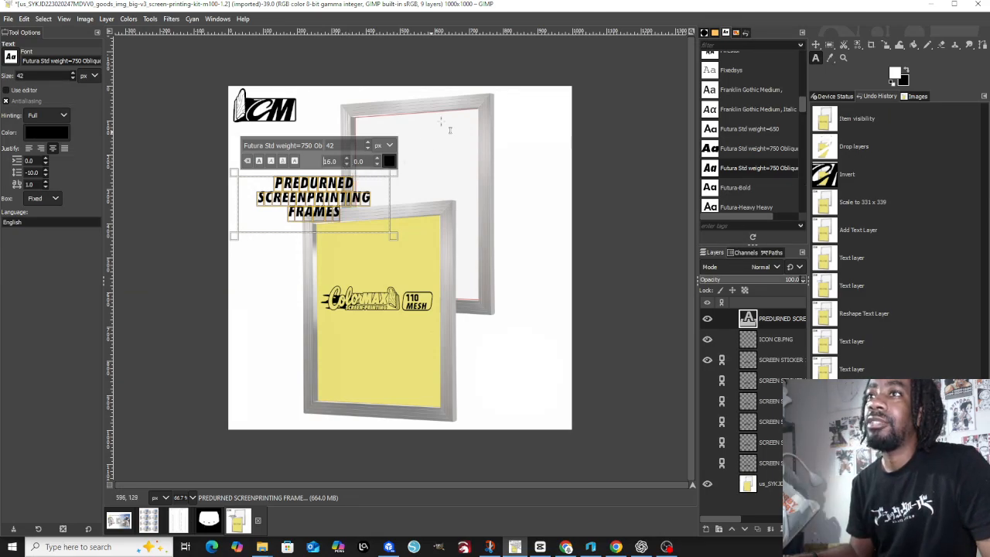
left_click(377, 158)
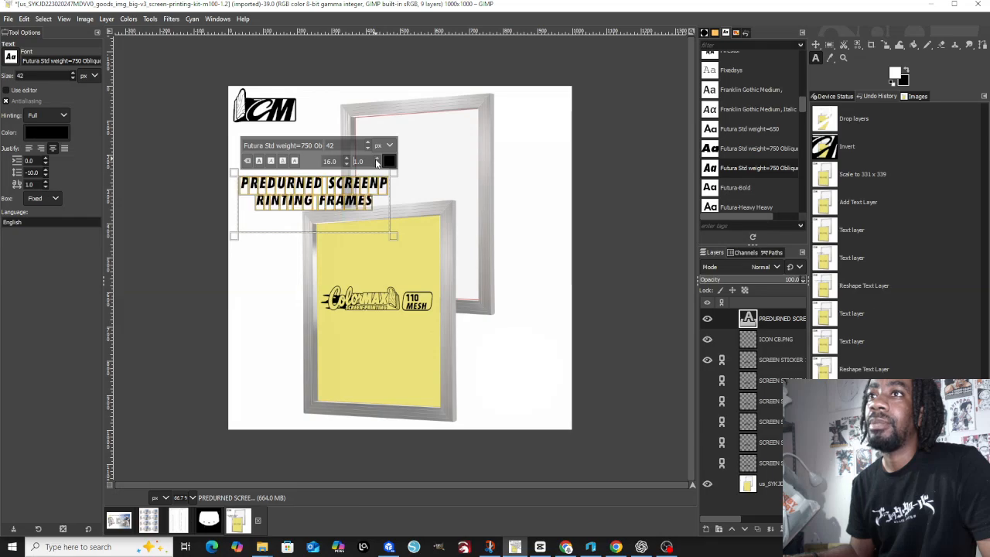
left_click(377, 164)
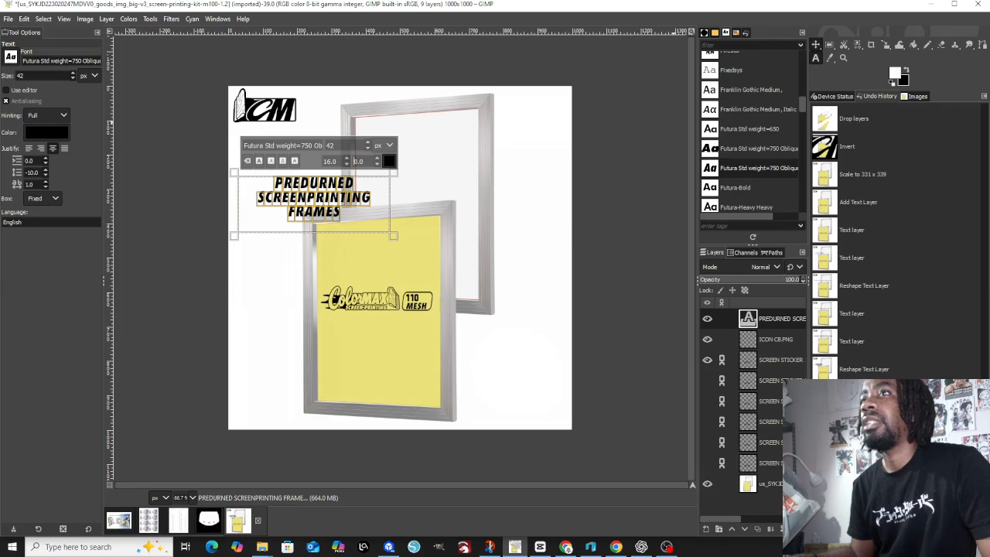
left_click(816, 45)
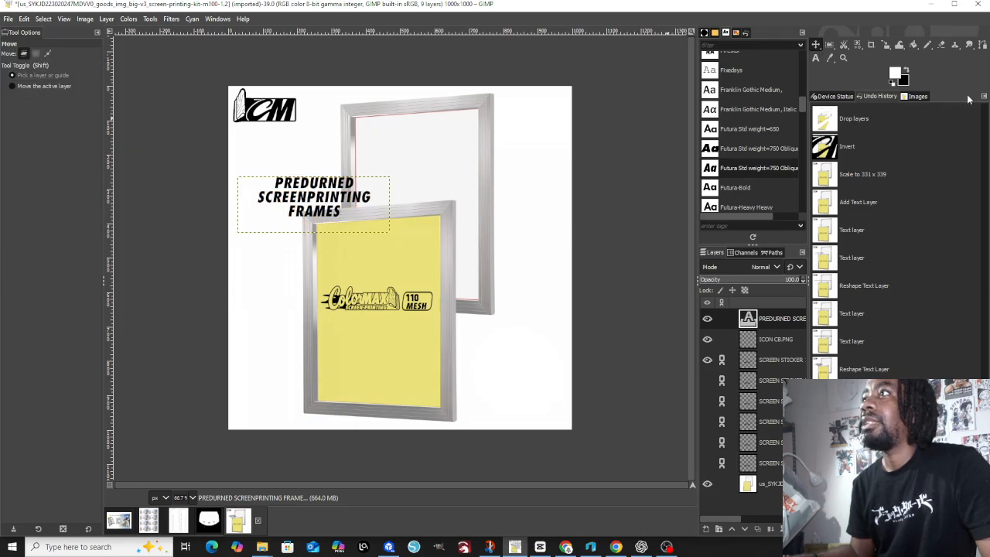
- Correct the heading's first word to "PREBURNED" by replacing the wrong letter D with B
left_click(816, 58)
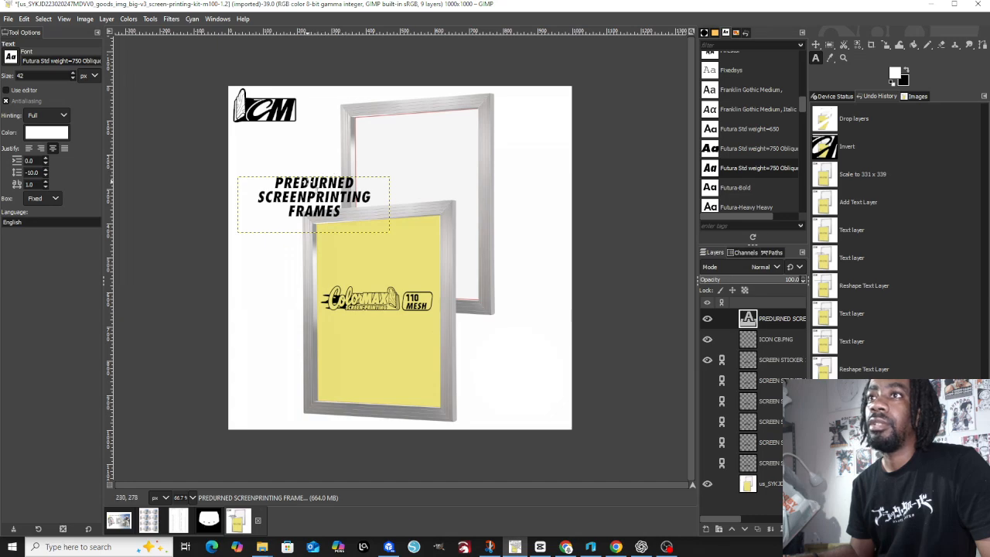
left_click(308, 181)
key("BackSpace")
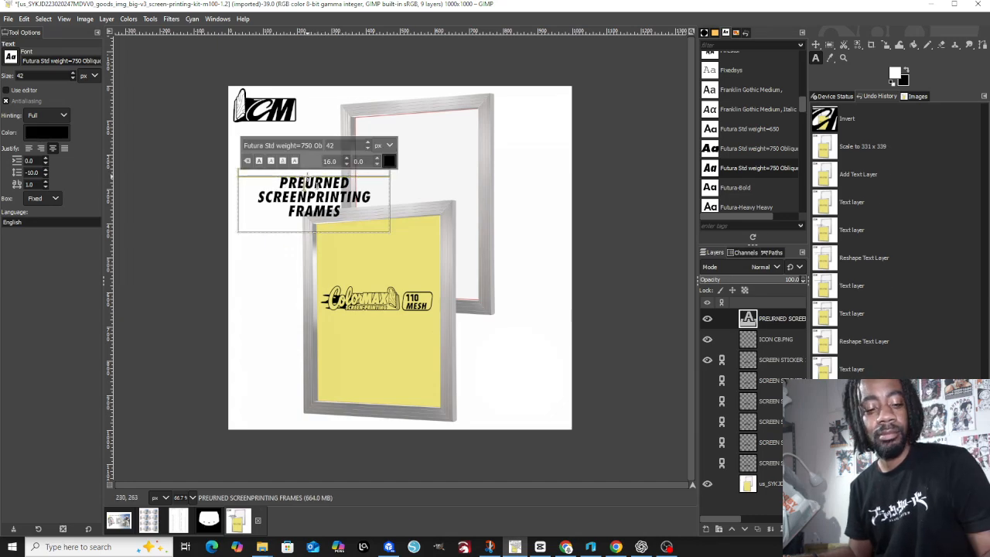
type("B")
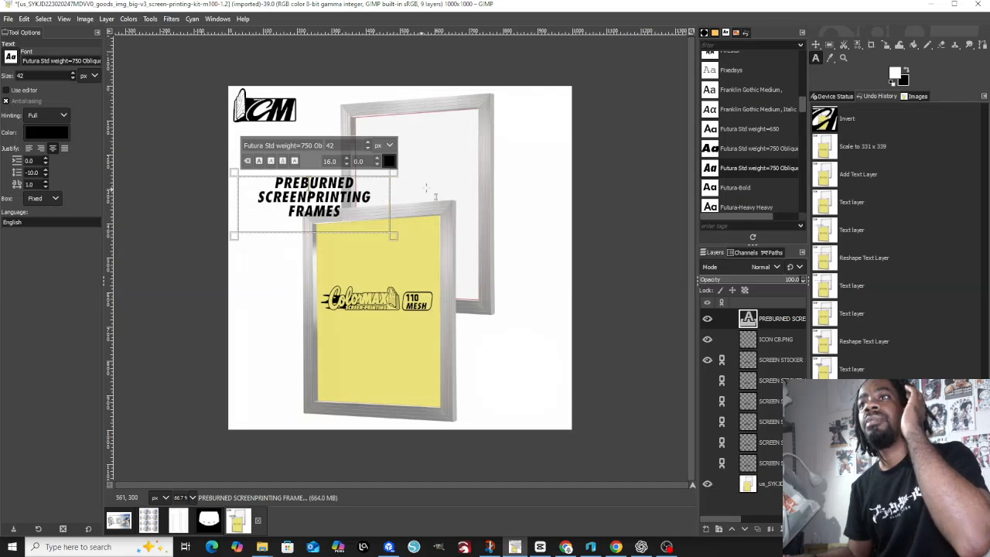
- Move the heading up into the photo's upper-left area and shift the CM logo right so it sits centred above the heading
left_click(816, 45)
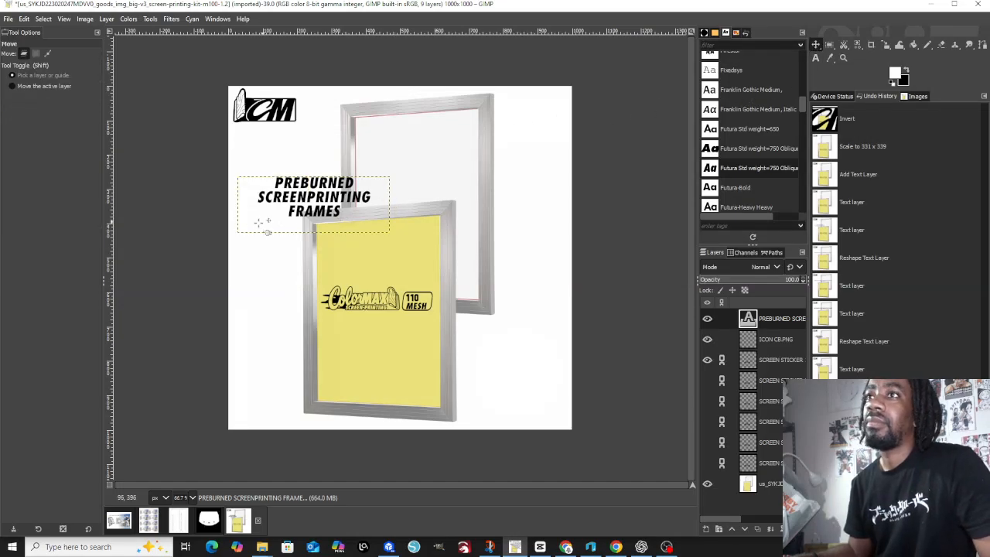
left_click_drag(356, 192, 332, 138)
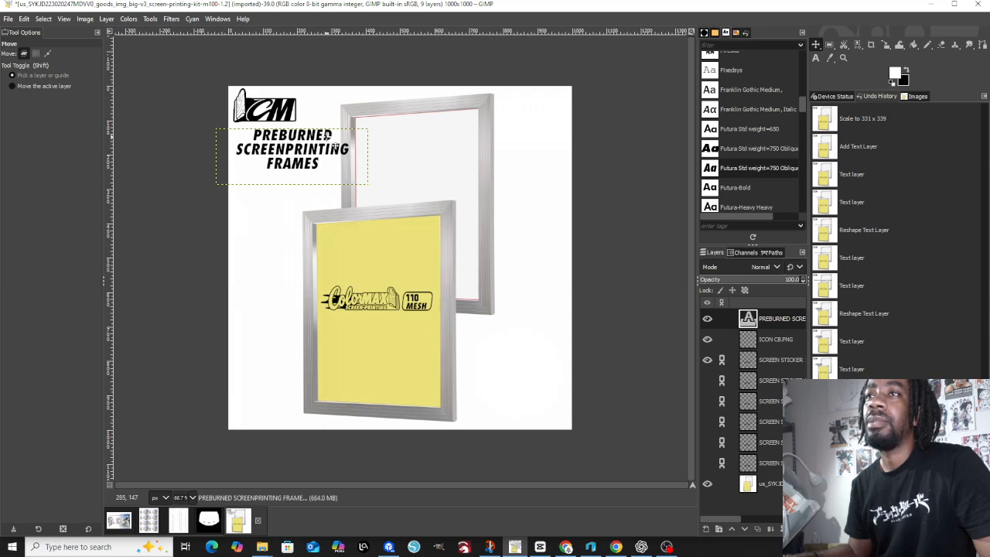
left_click_drag(298, 111, 313, 115)
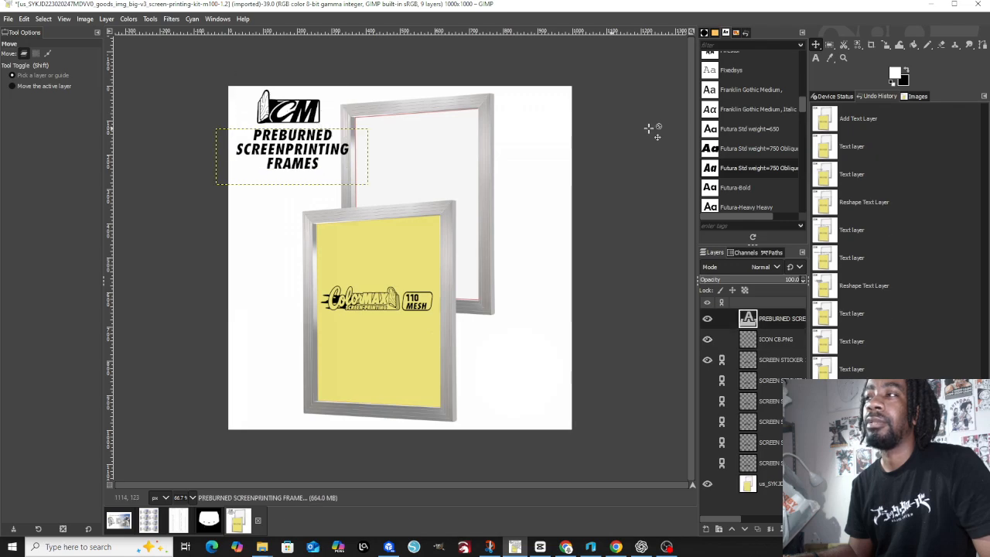
- Add a text box in the photo's lower-right corner, beside the front frame, with the text "110"
left_click(815, 59)
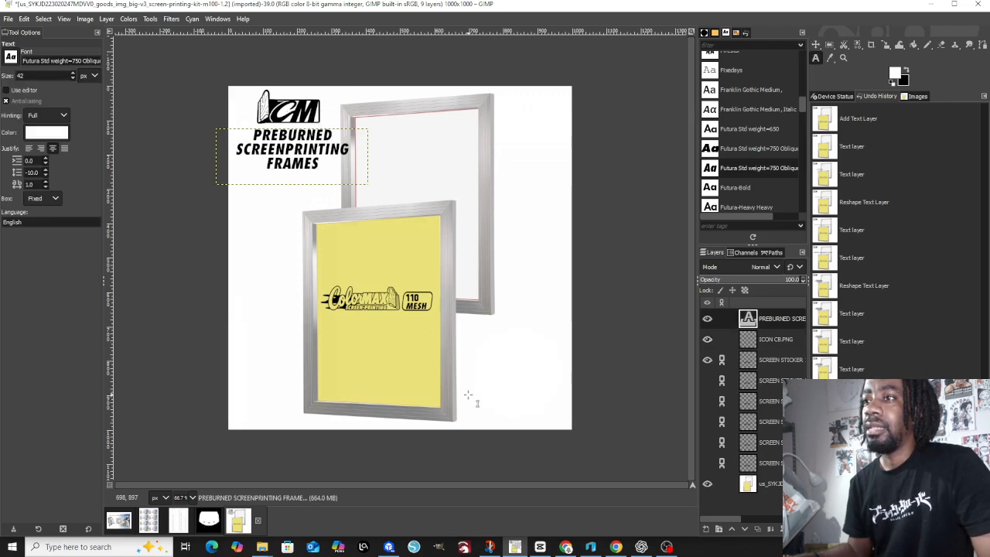
left_click_drag(467, 393, 571, 425)
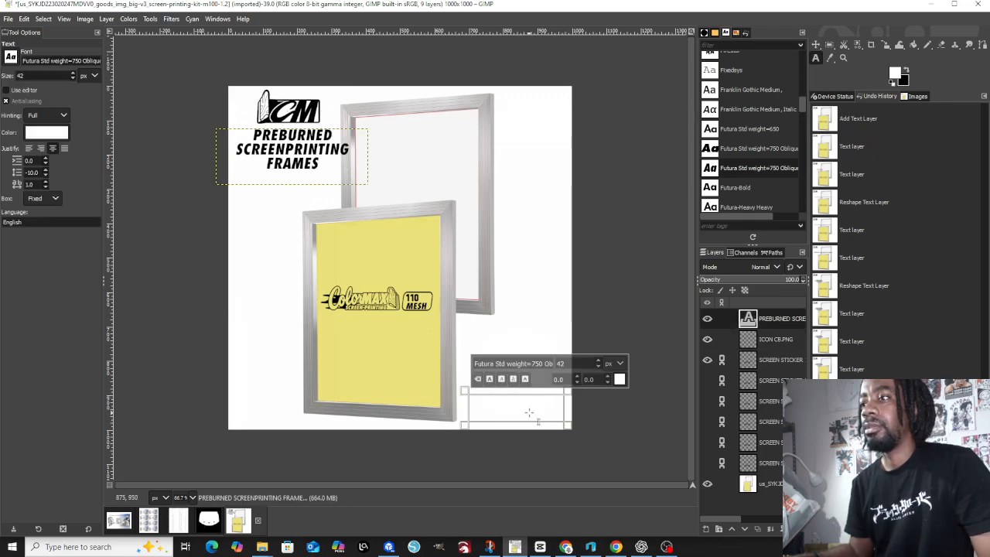
type("110")
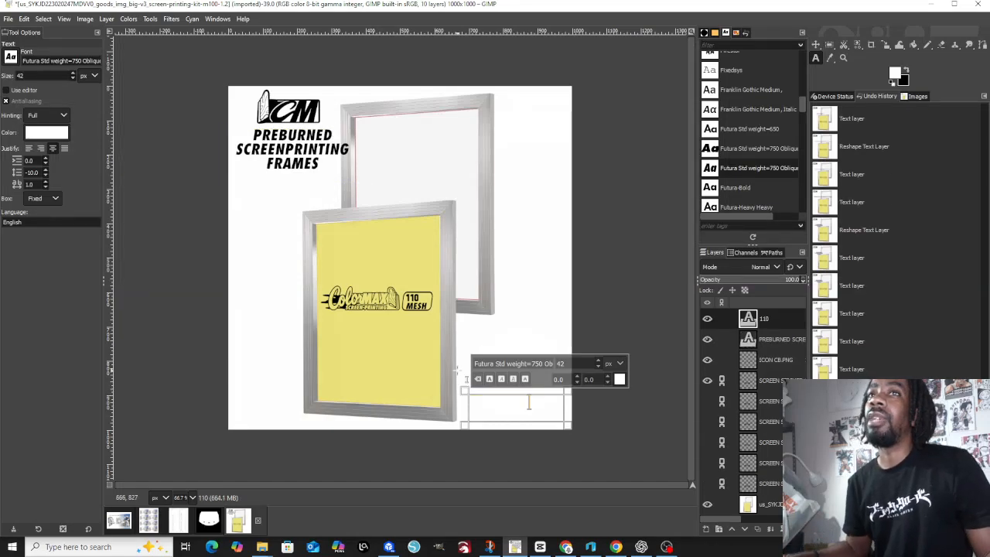
- Set the foreground colour and the colour of the "110" text to black
left_click_drag(544, 401, 418, 394)
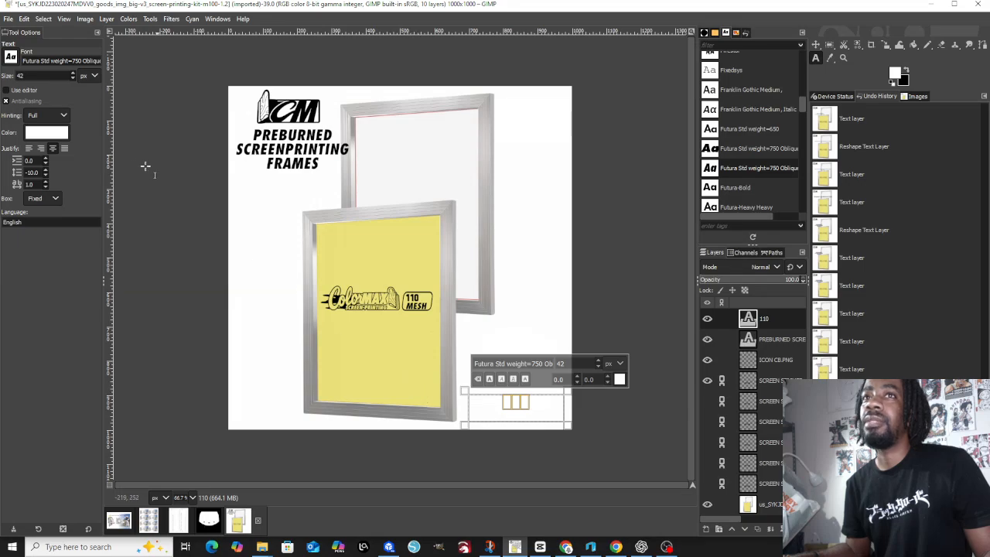
left_click(897, 75)
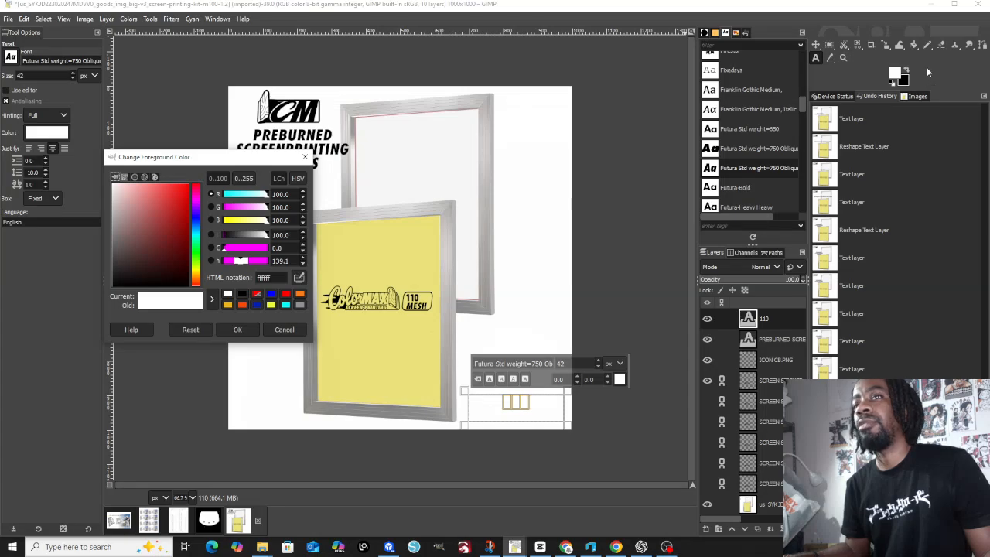
left_click(241, 294)
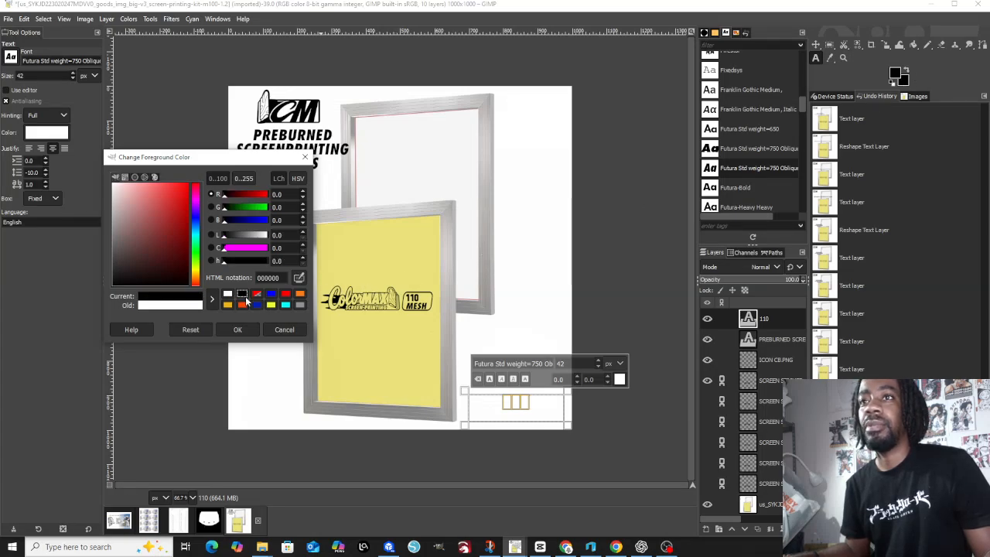
left_click(238, 330)
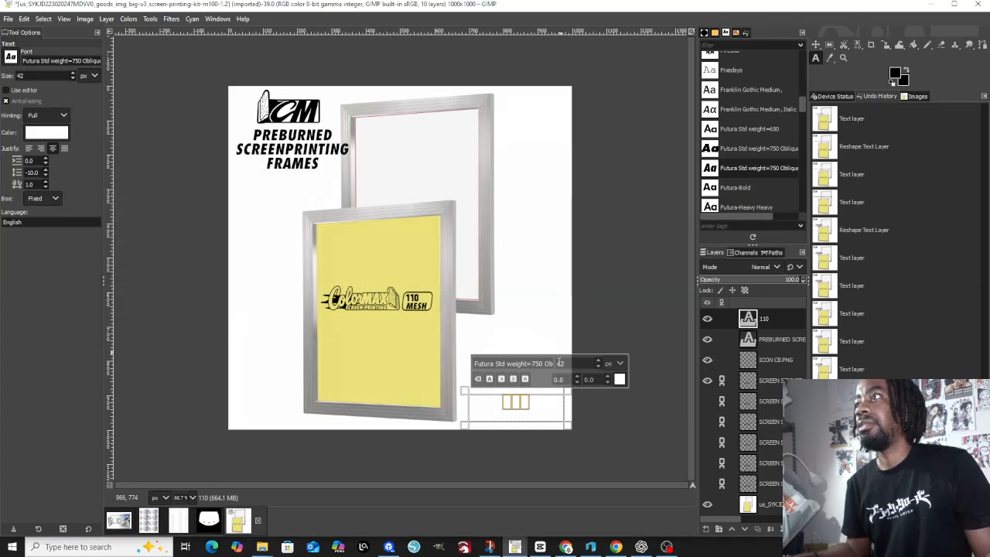
left_click(64, 132)
left_click(142, 184)
left_click(138, 220)
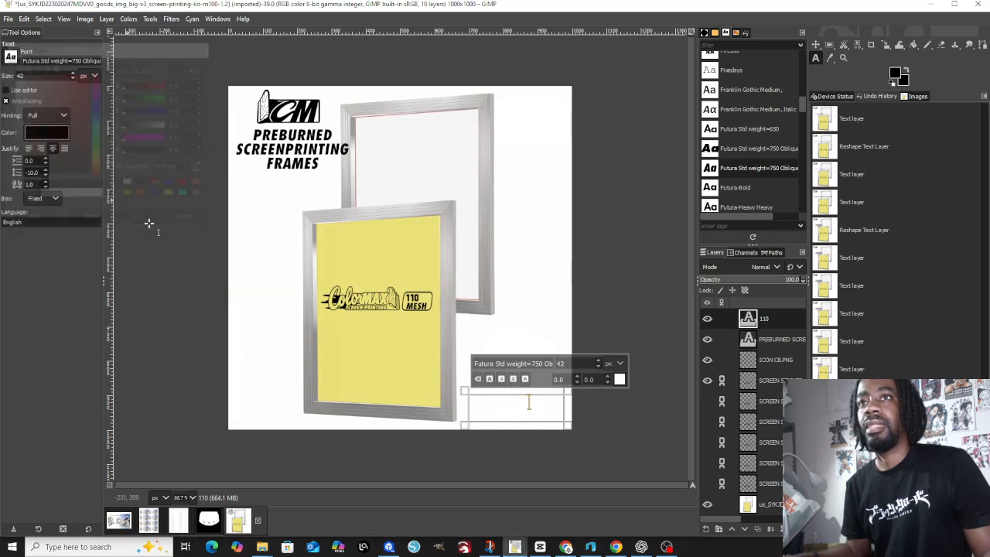
- Extend the label with "MESH" after "110" and "COUNT" on a second line
type("ME")
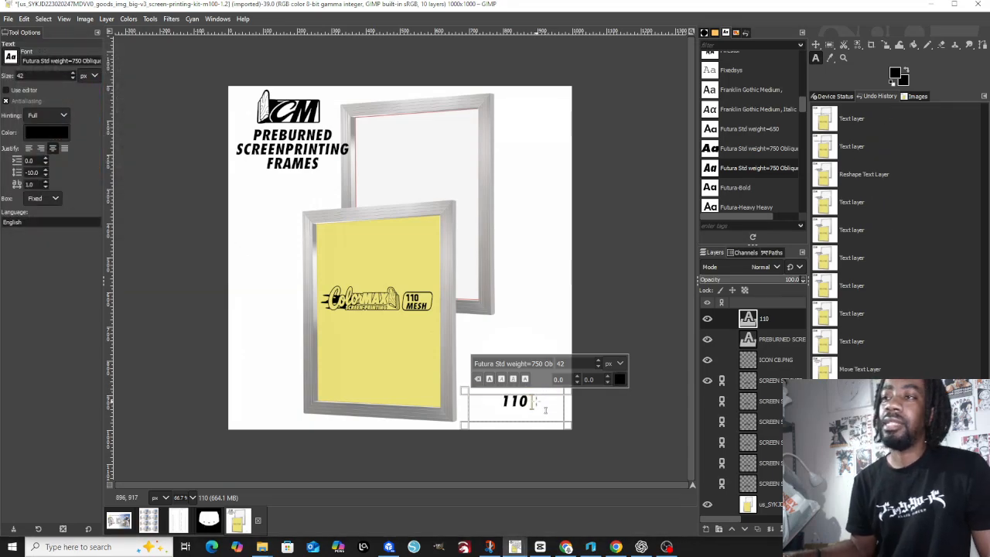
type("SH")
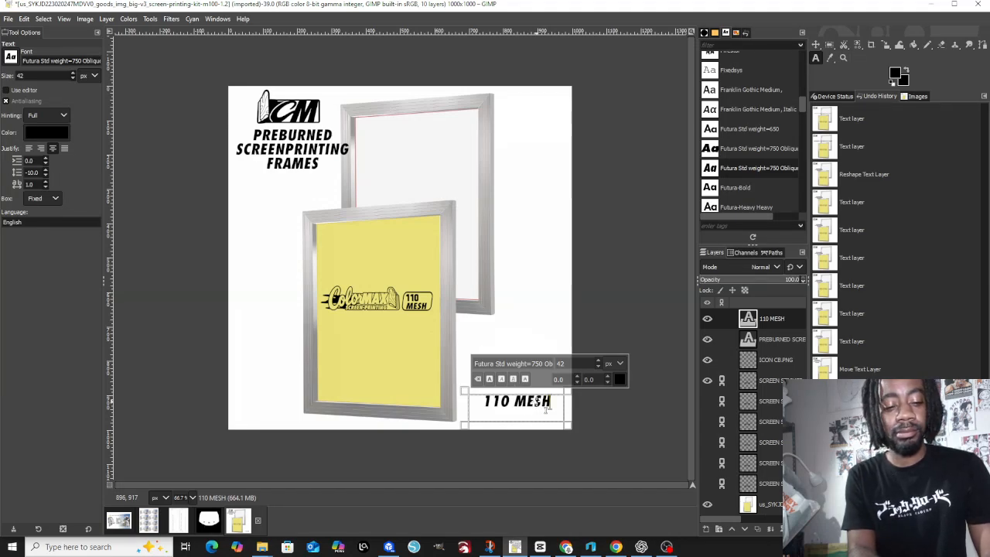
key("Return")
type("CO")
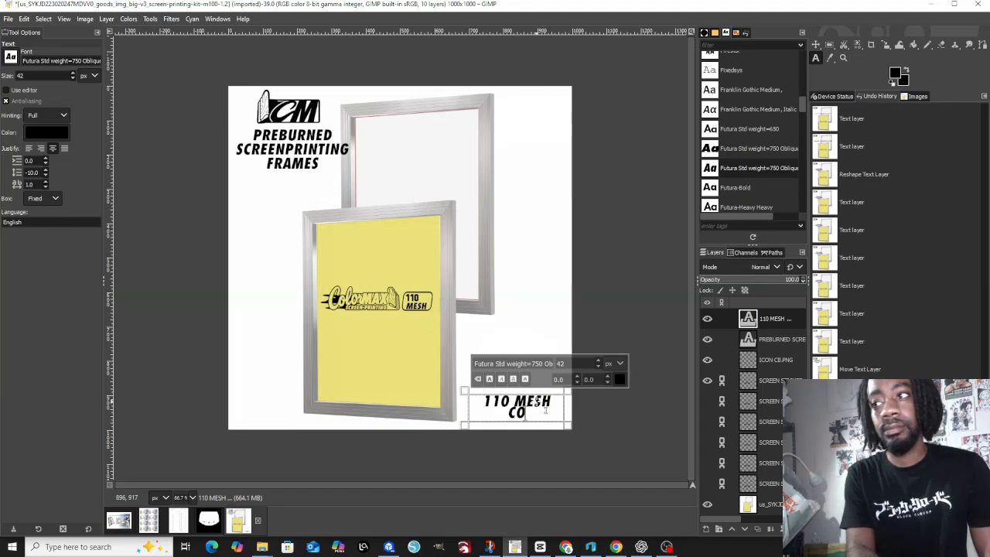
type("UNT")
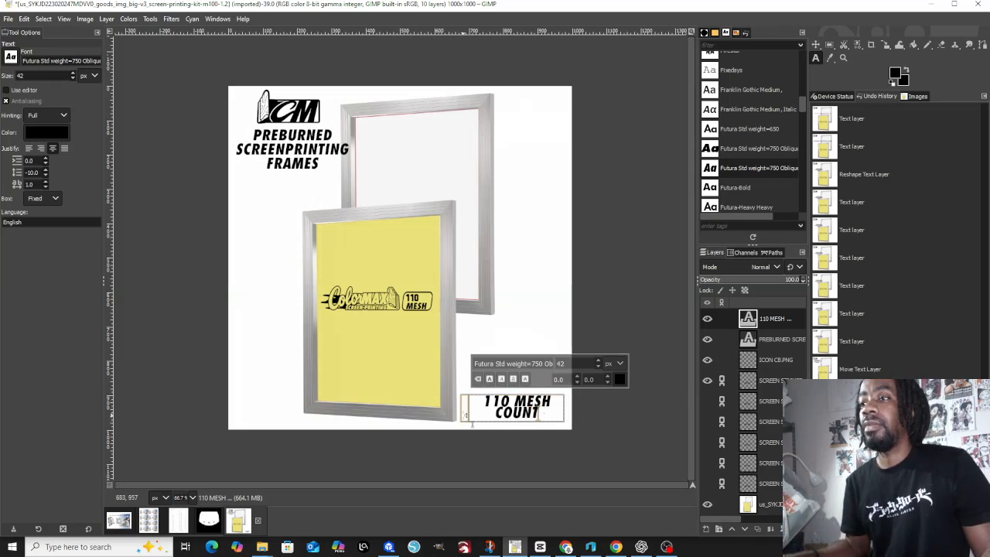
- Widen the label's text box to put "110 MESH COUNT" on one line and move it into the photo's bottom-right corner
left_click_drag(464, 425, 424, 427)
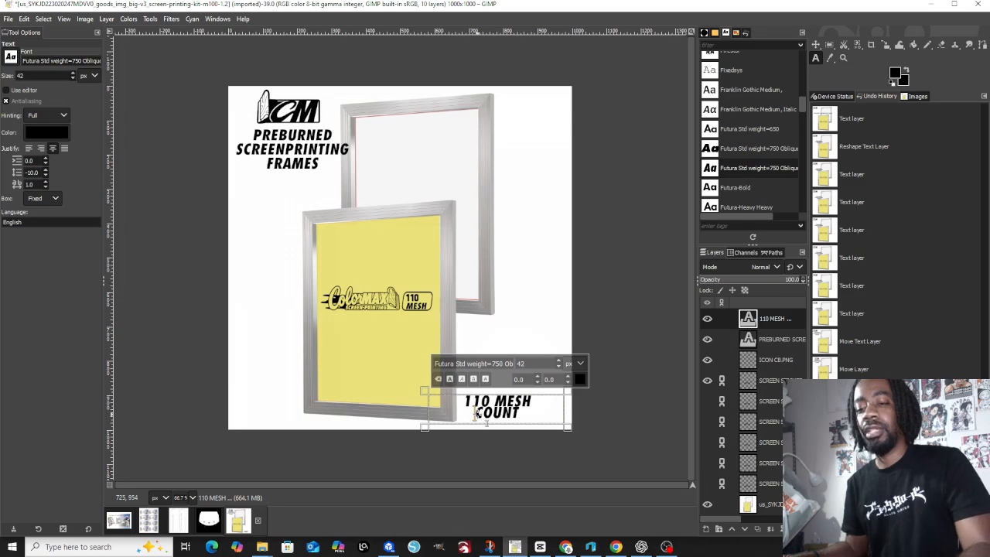
left_click(476, 414)
key("BackSpace")
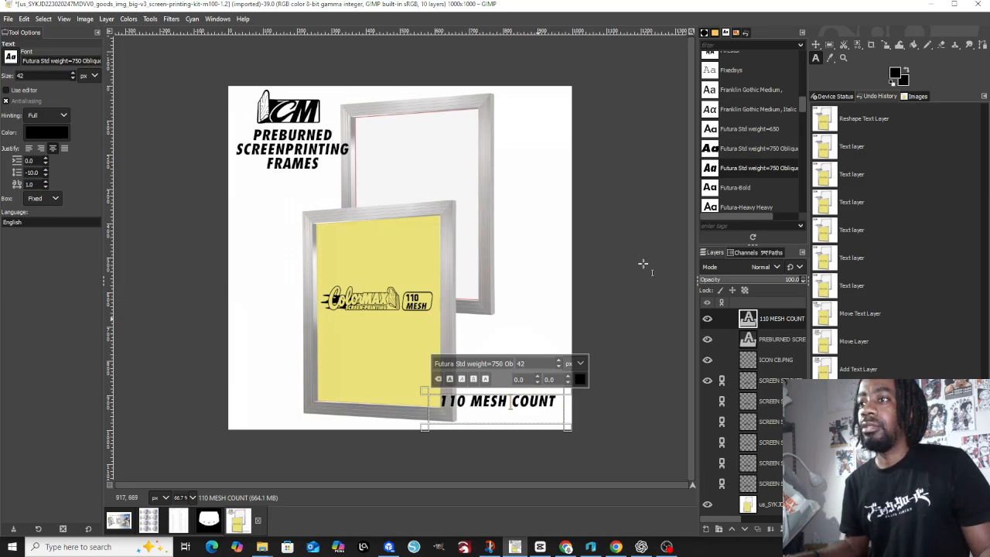
left_click(815, 44)
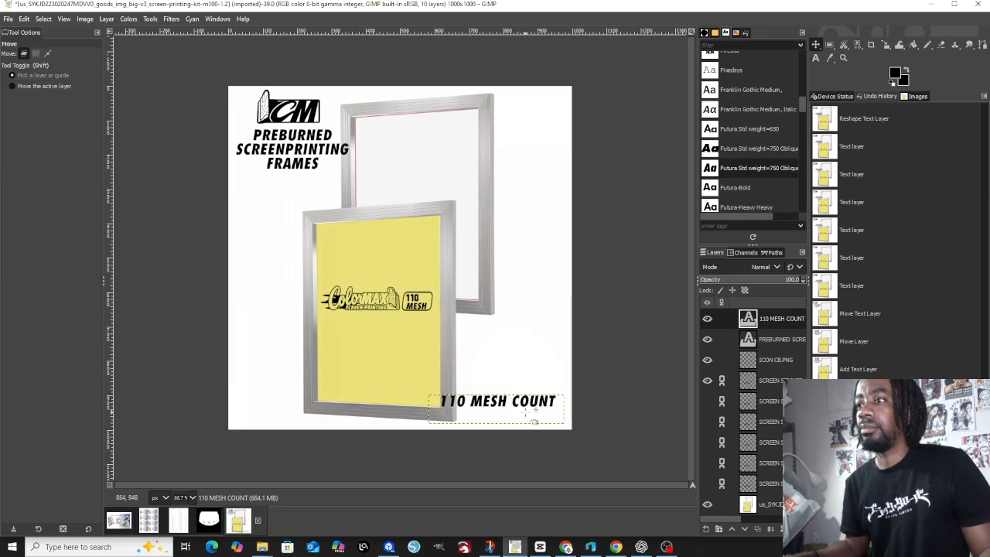
left_click_drag(533, 414, 546, 434)
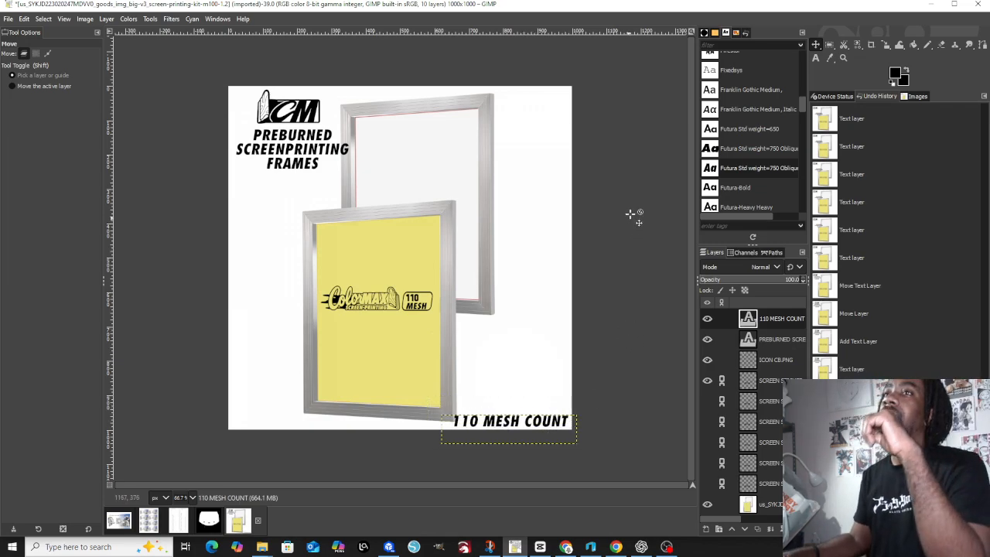
- Hide the 110 mesh sticker and the "110 MESH COUNT" label, and merge the remaining visible layers into the photo
left_click(706, 382)
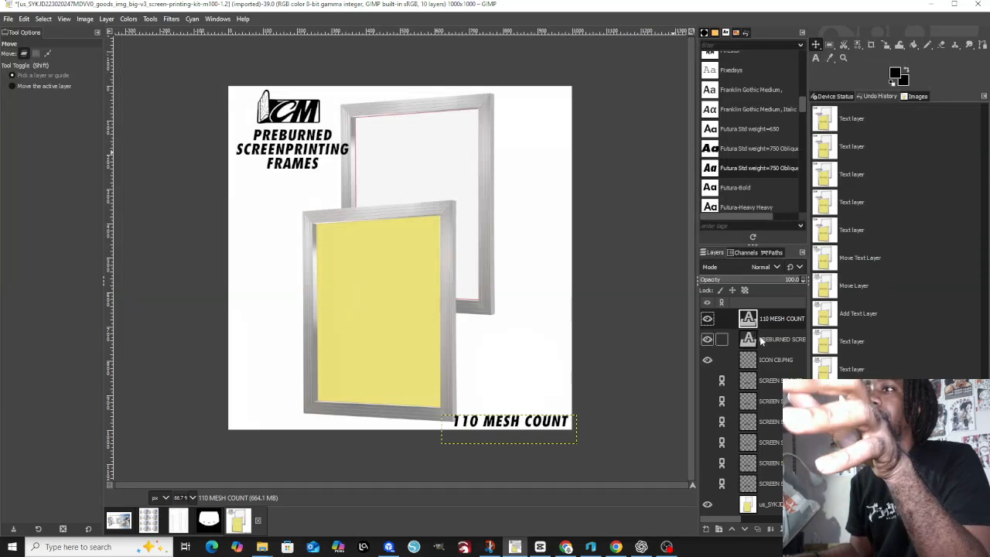
right_click(762, 341)
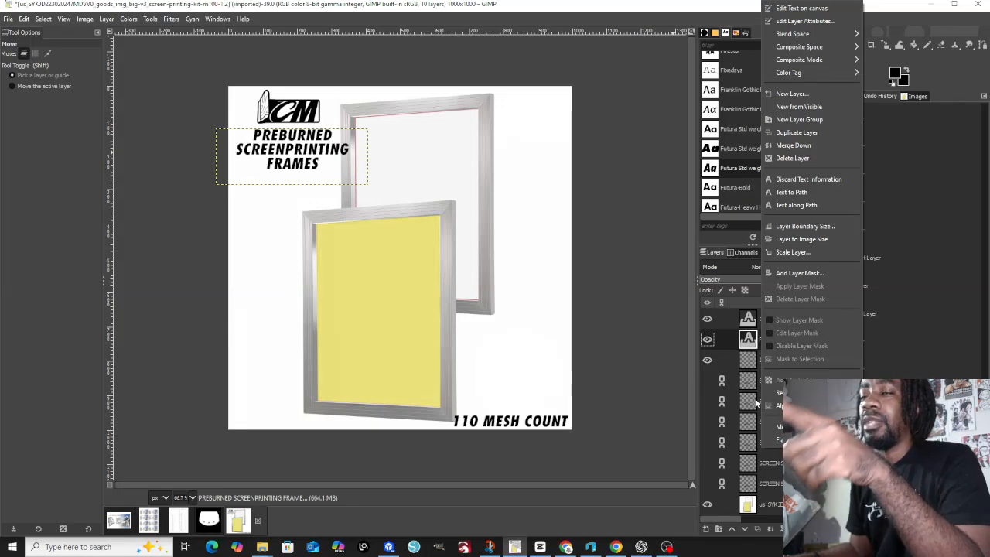
left_click(710, 395)
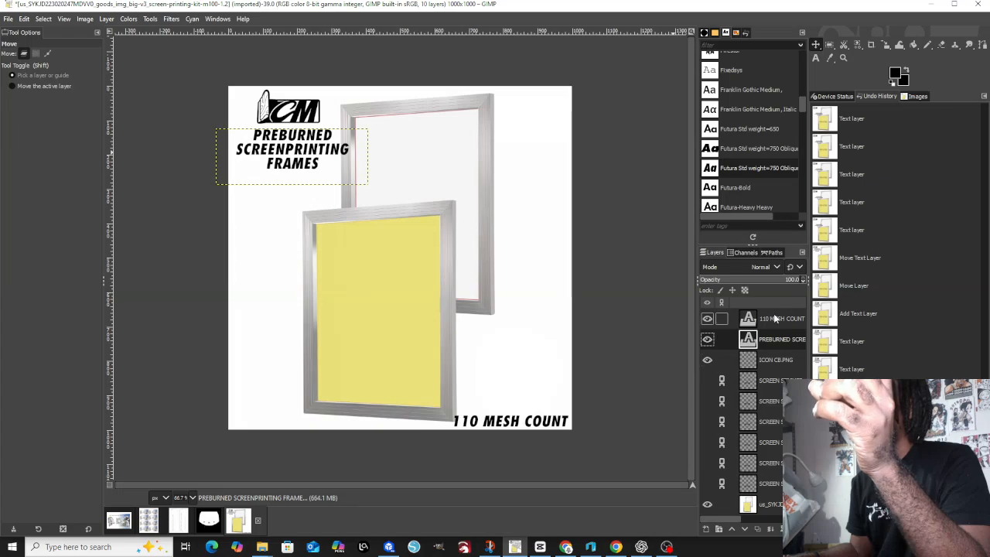
left_click(707, 318)
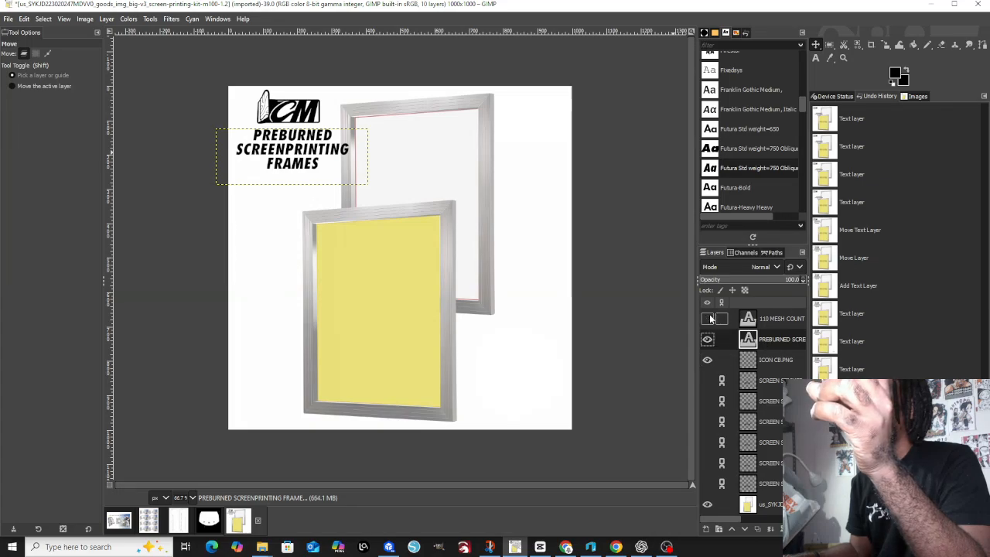
right_click(753, 339)
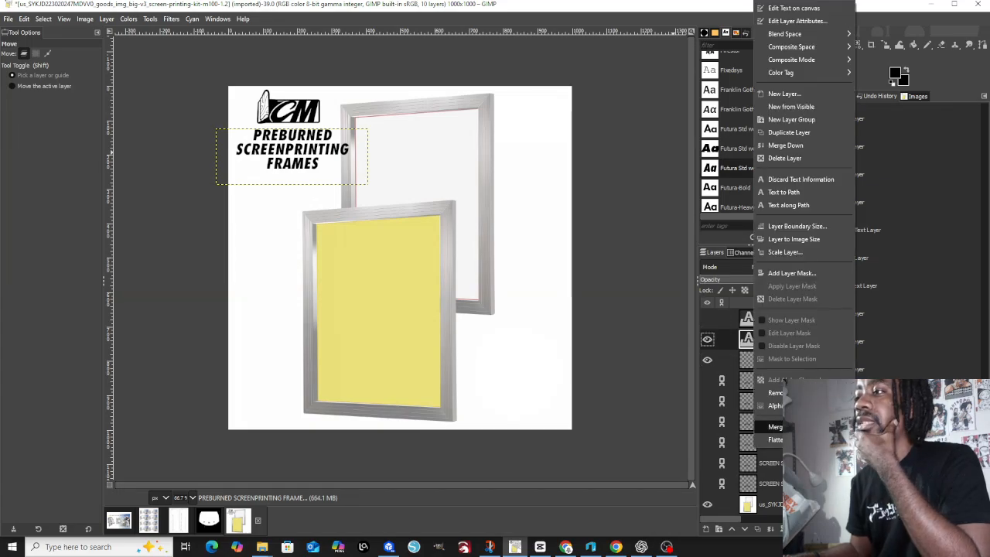
left_click(797, 427)
left_click(802, 493)
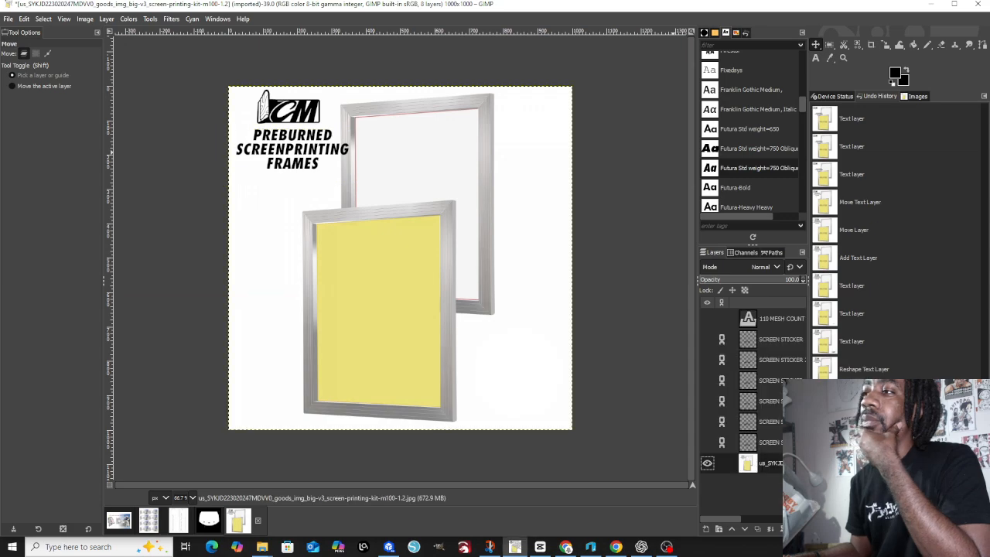
- Unlink the SCREEN STICKER layers from one another
left_click(723, 360)
left_click(724, 382)
left_click(725, 422)
left_click(724, 402)
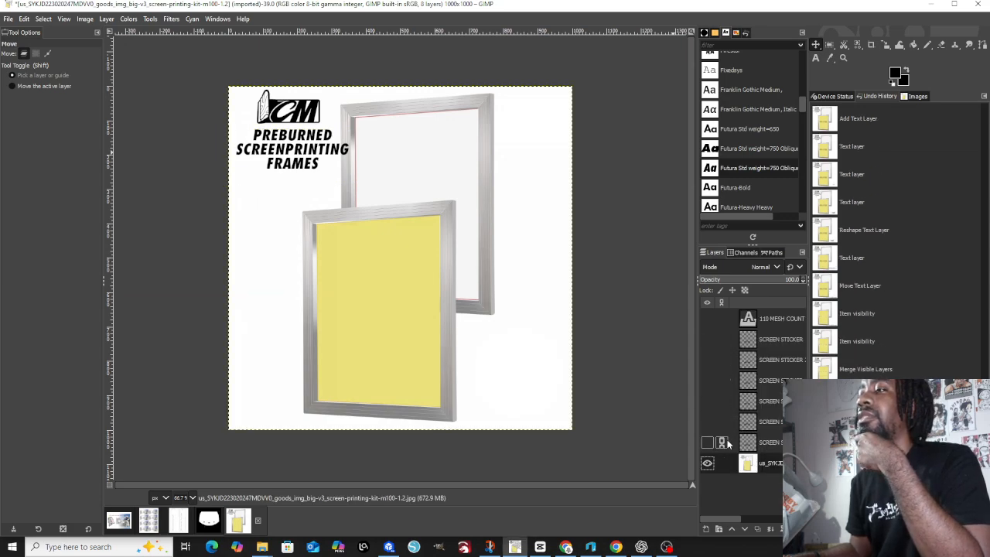
left_click(724, 442)
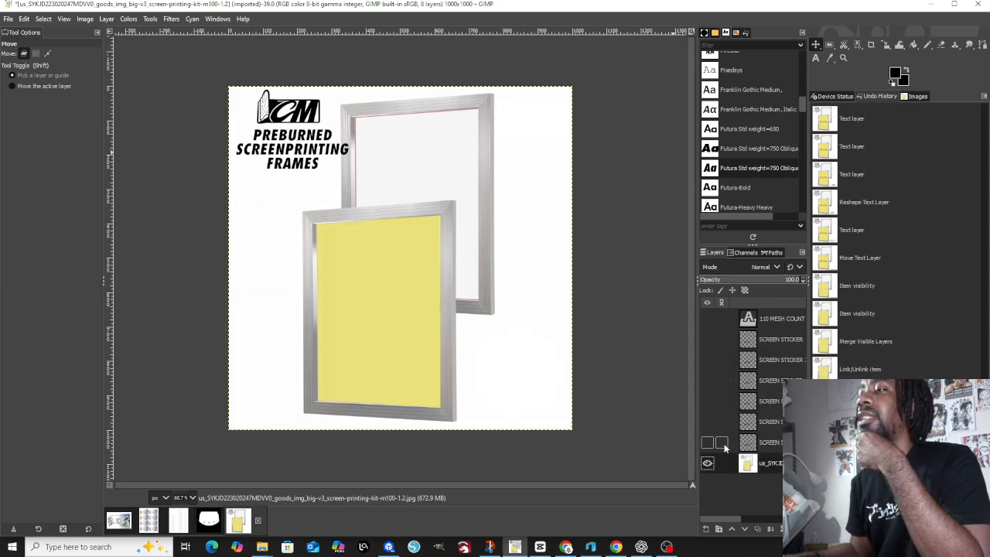
- Show the topmost SCREEN STICKER layer together with the "110 MESH COUNT" label, and hide the label again
left_click(708, 320)
left_click(707, 339)
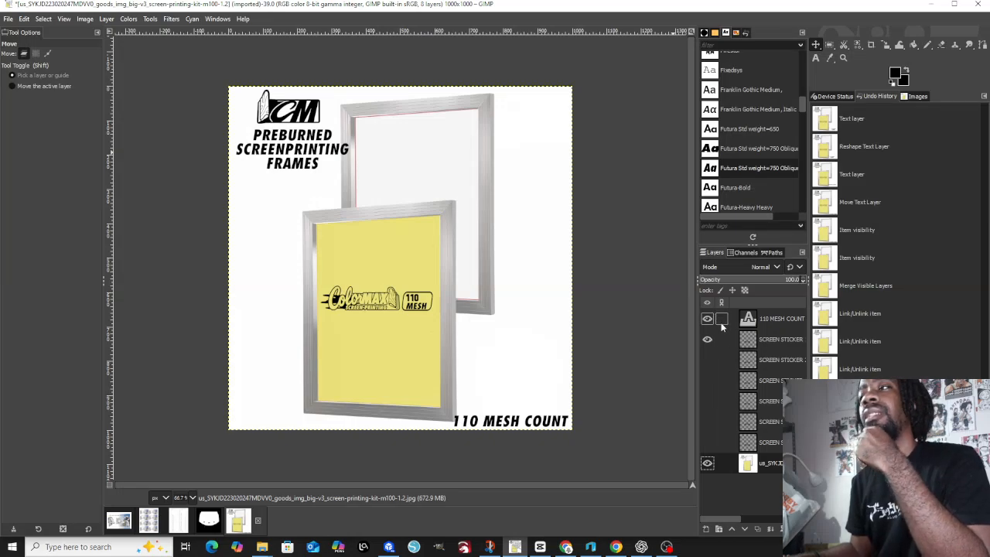
left_click(706, 318)
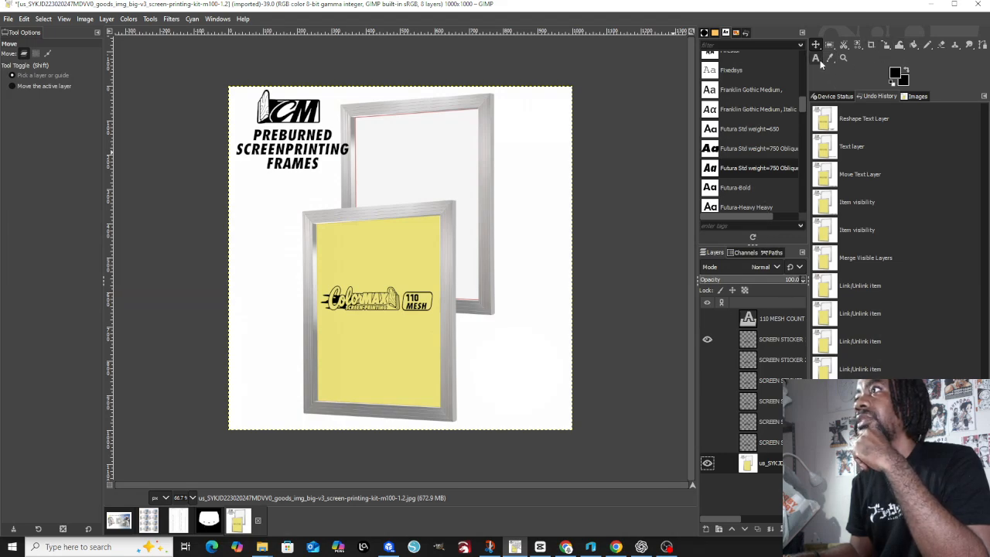
- Crop the 110 mesh SCREEN STICKER layer to its content
left_click(885, 46)
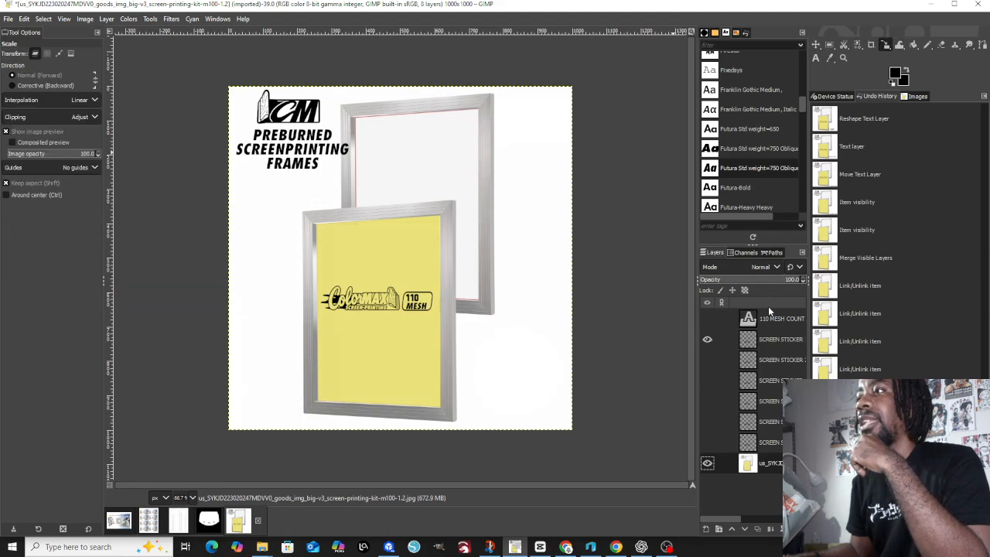
left_click(771, 339)
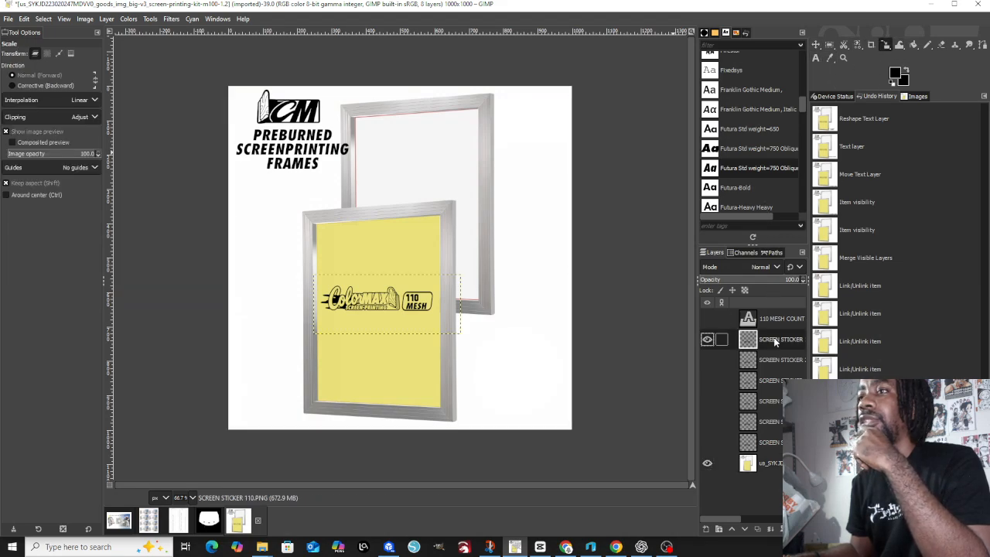
left_click(108, 18)
left_click(161, 230)
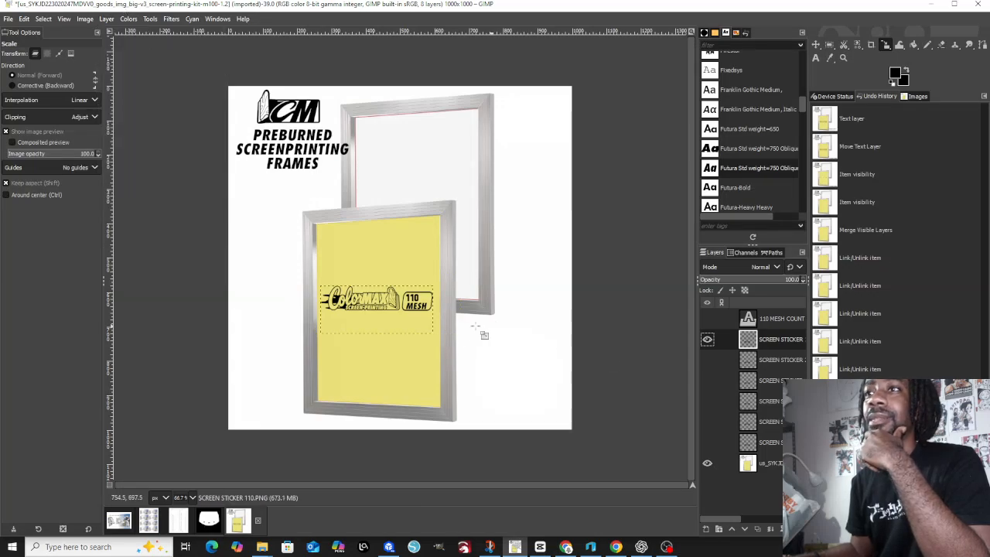
- Scale the cropped 110 mesh sticker to about 678 × 289 px and place it across the photo's lower-right area
left_click(468, 360)
left_click_drag(465, 382, 545, 417)
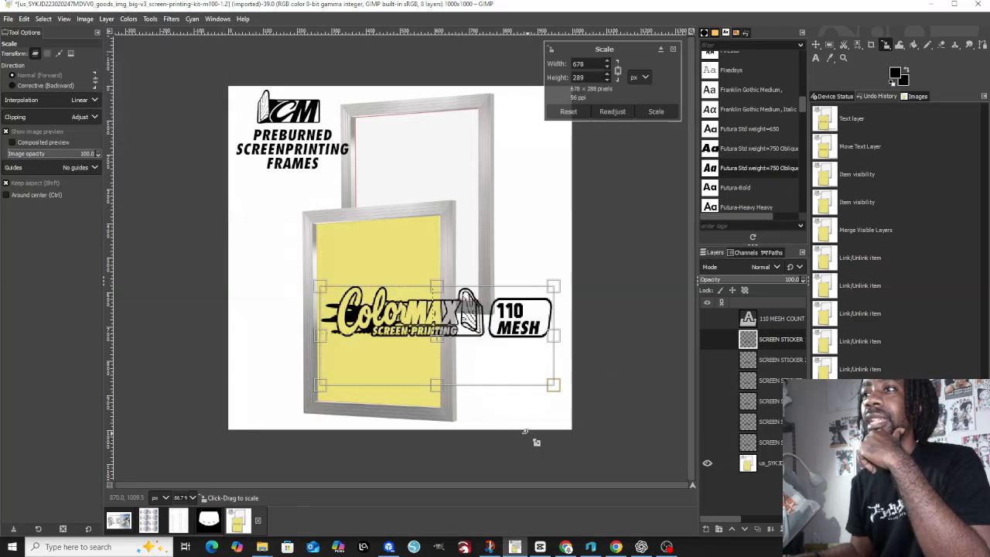
left_click_drag(447, 365, 458, 432)
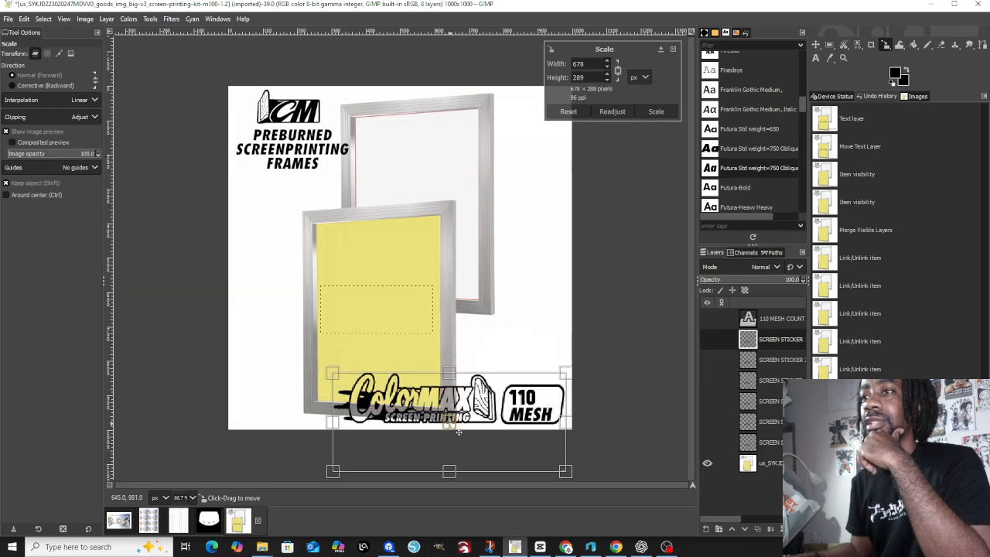
left_click(656, 111)
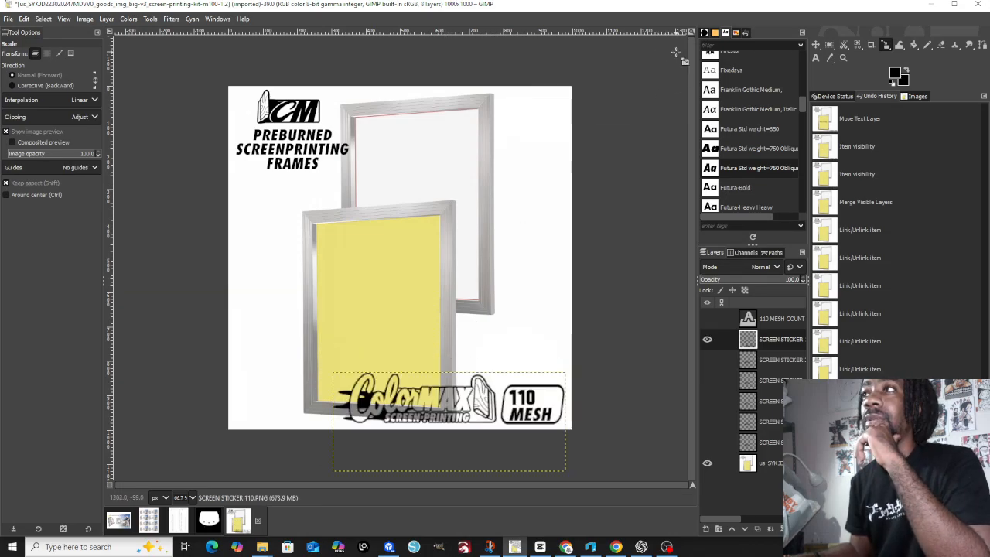
- Set the 110 mesh sticker's layer mode to Multiply and delete that sticker layer
left_click(775, 268)
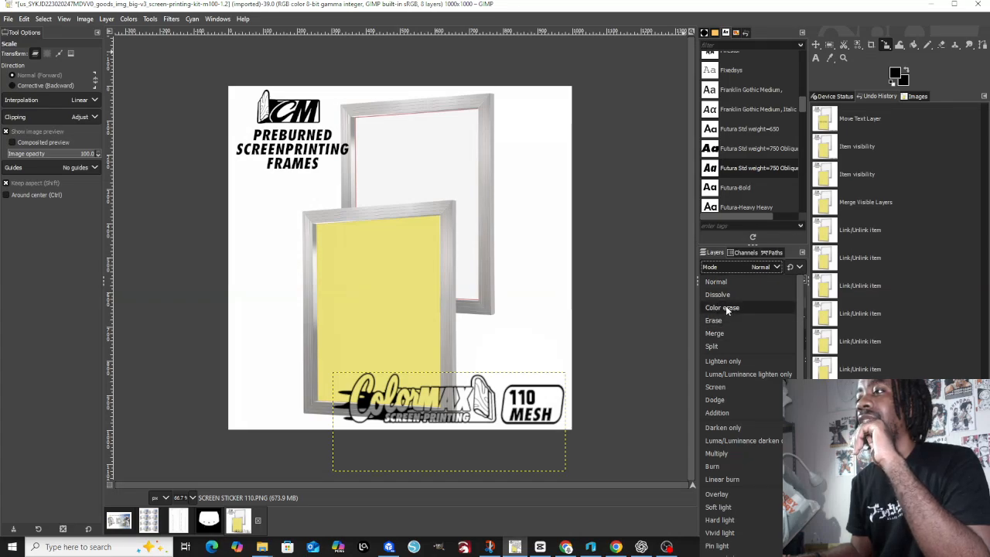
left_click(749, 454)
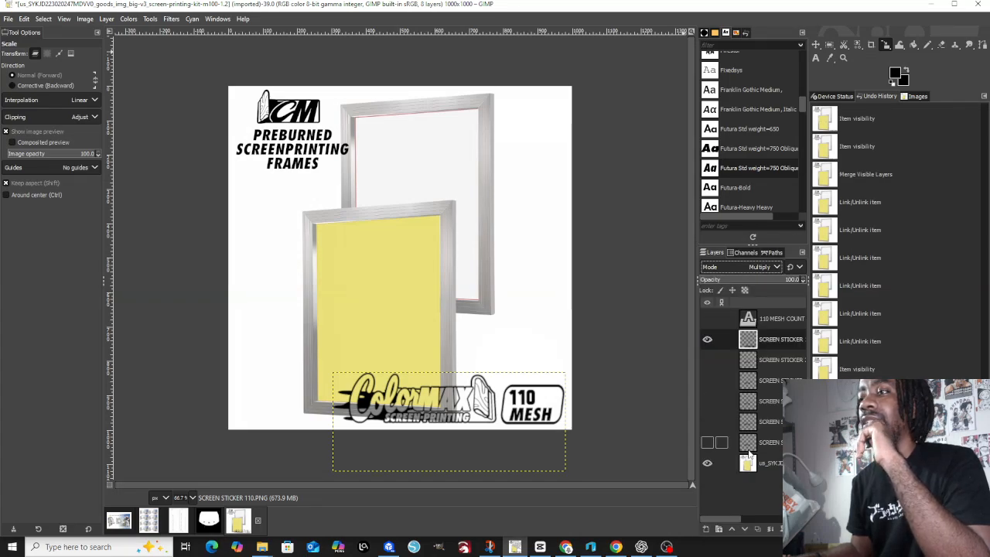
left_click(796, 529)
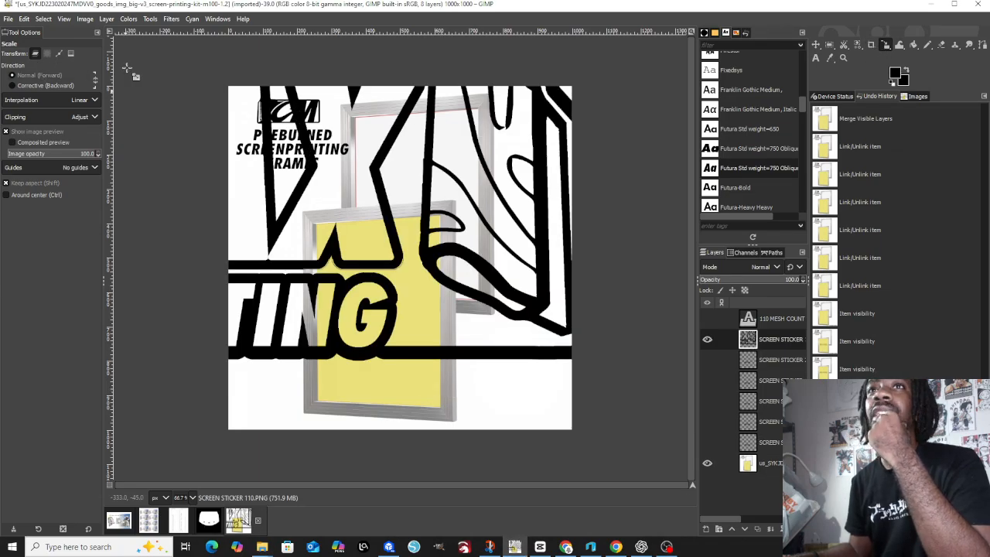
- Scale the newly imported SCREEN STICKER 110 layer down to about 1712 × 695 px, shifting it to reach its corners
left_click(379, 239)
left_click_drag(372, 230, 609, 267)
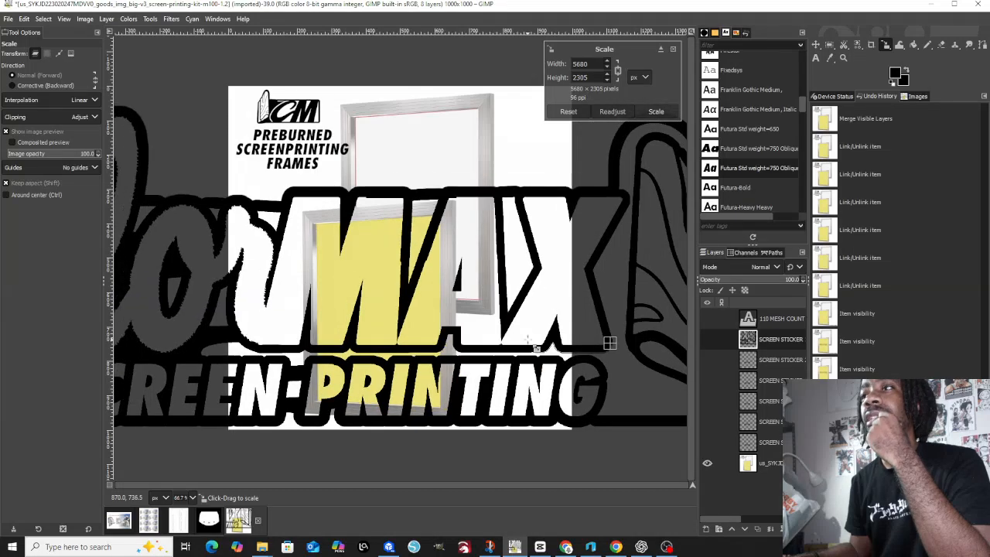
left_click_drag(478, 263, 525, 176)
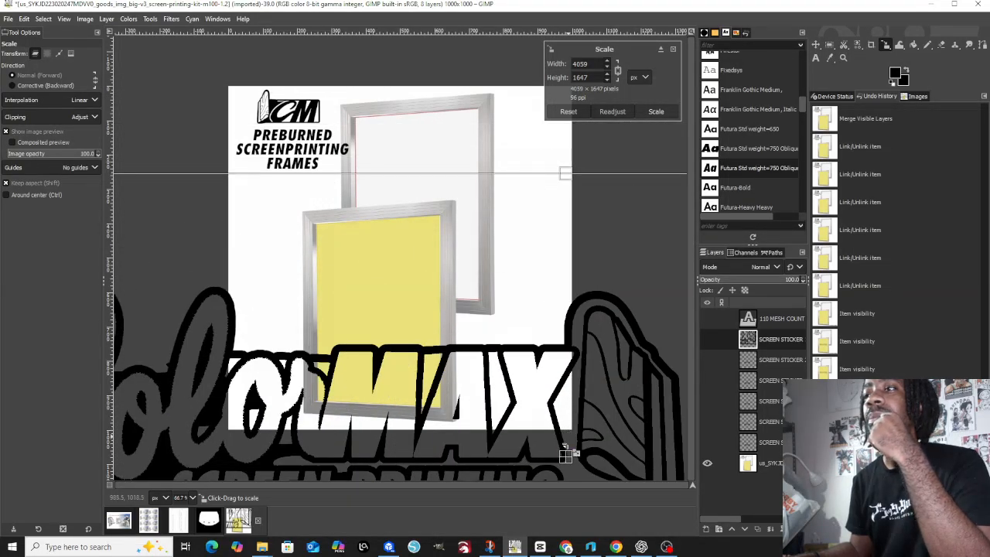
left_click_drag(566, 453, 569, 292)
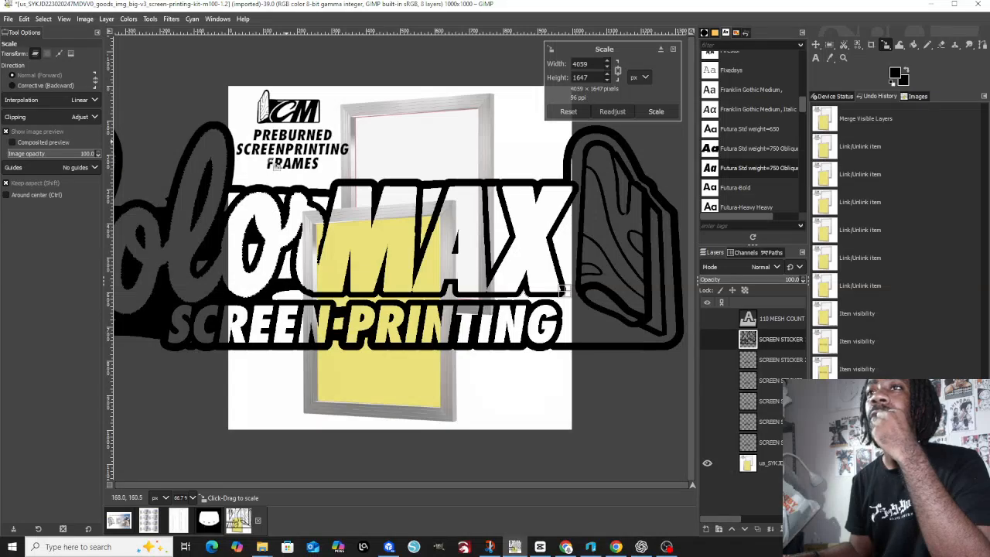
left_click_drag(220, 127, 577, 308)
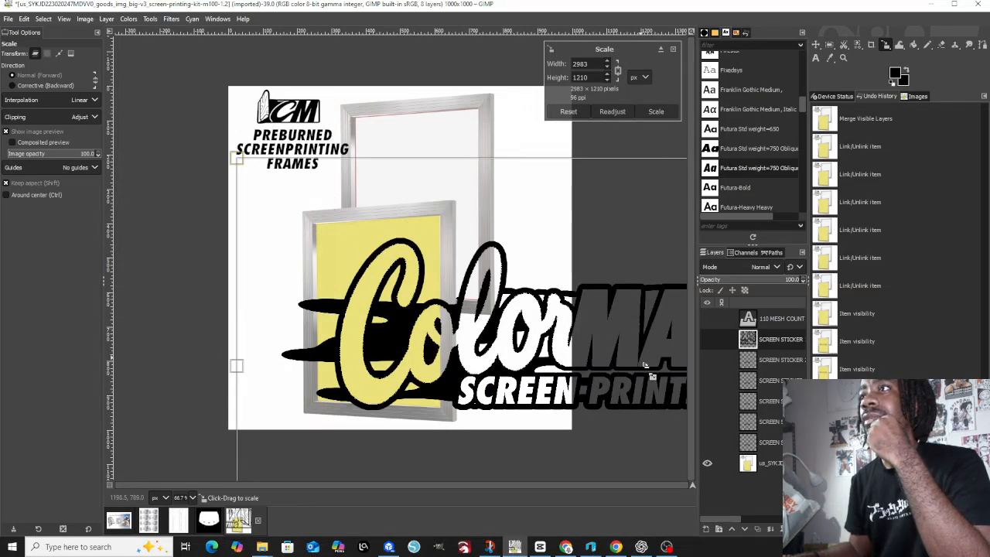
left_click_drag(644, 365, 471, 282)
left_click_drag(670, 193, 395, 264)
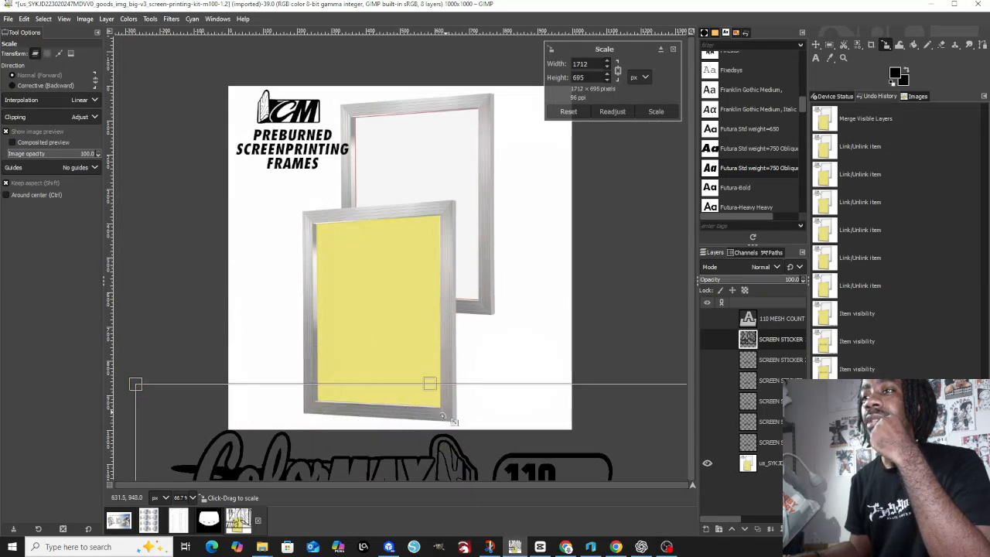
left_click(657, 112)
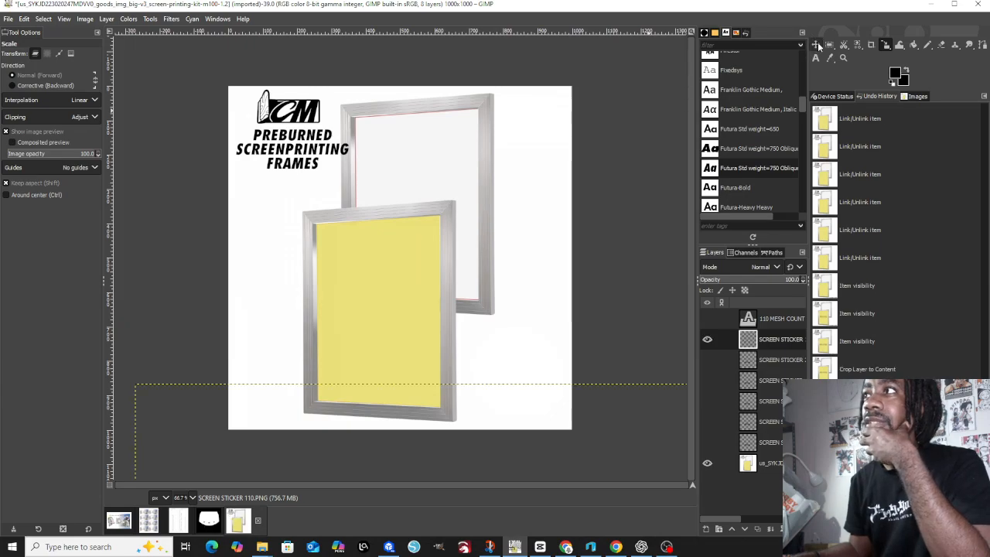
- Move the 110 mesh sticker back onto the photo and try scaling it to about 769 × 312 px
left_click(817, 45)
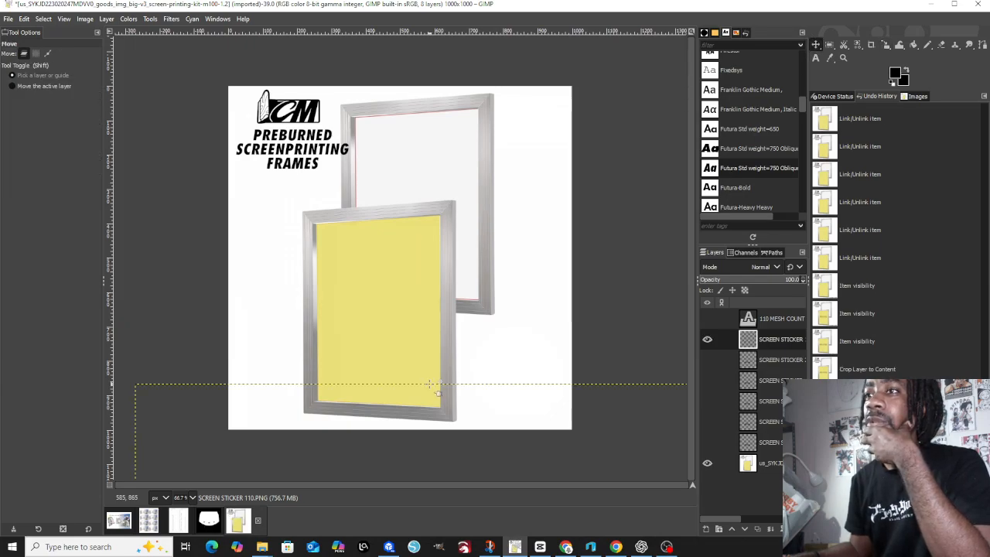
left_click_drag(512, 471, 499, 317)
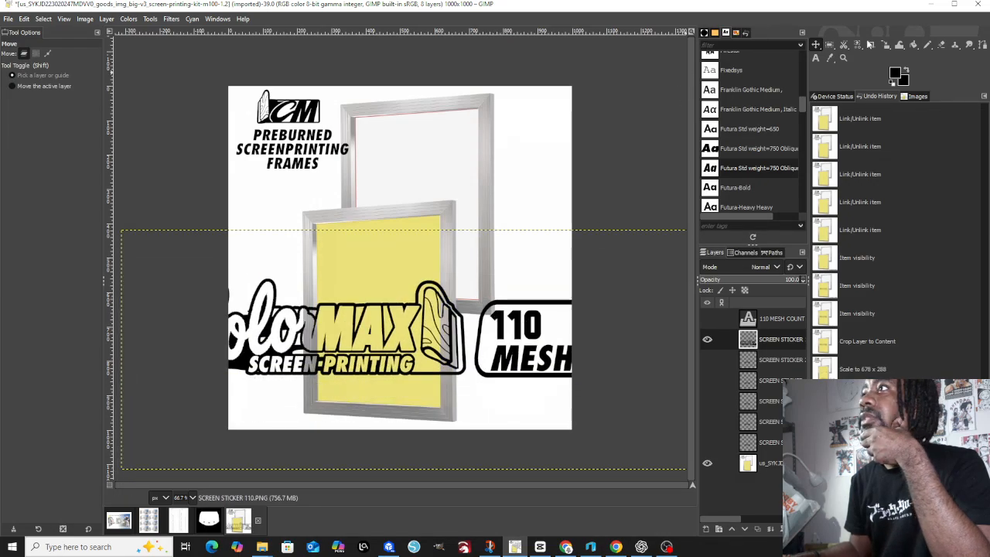
left_click(887, 45)
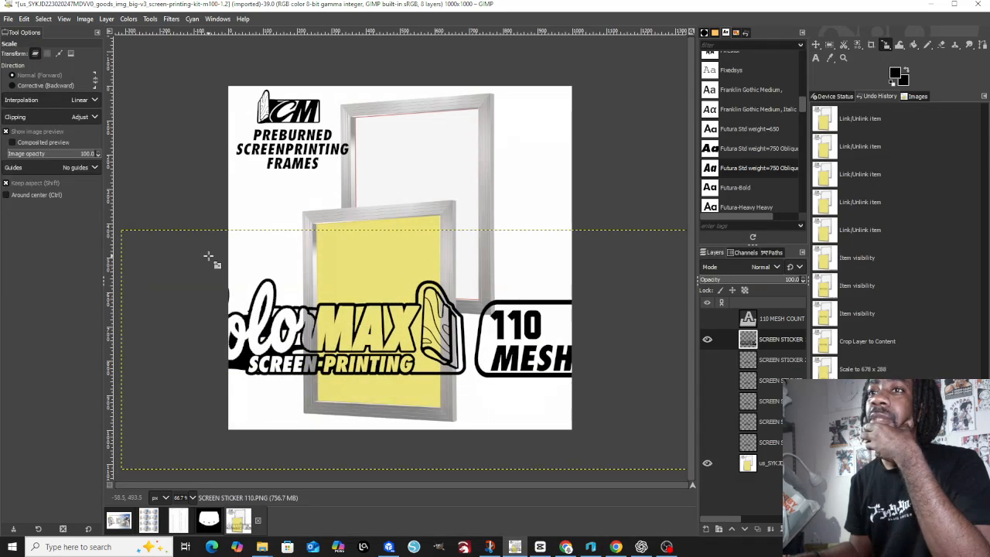
left_click_drag(210, 259, 484, 412)
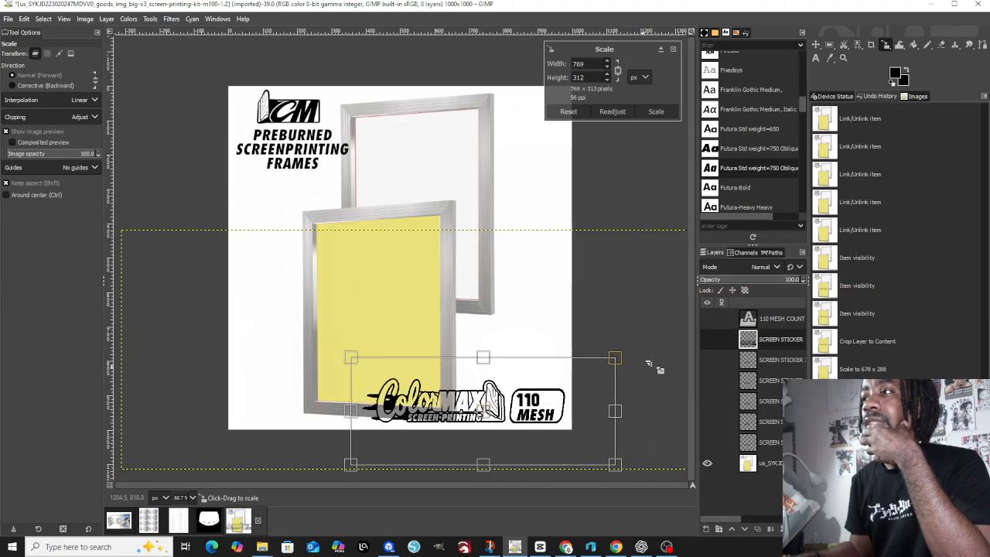
- Delete the old SCREEN STICKER layers of the other mesh counts, keeping the 110 sticker, its label and the photo
left_click(707, 359)
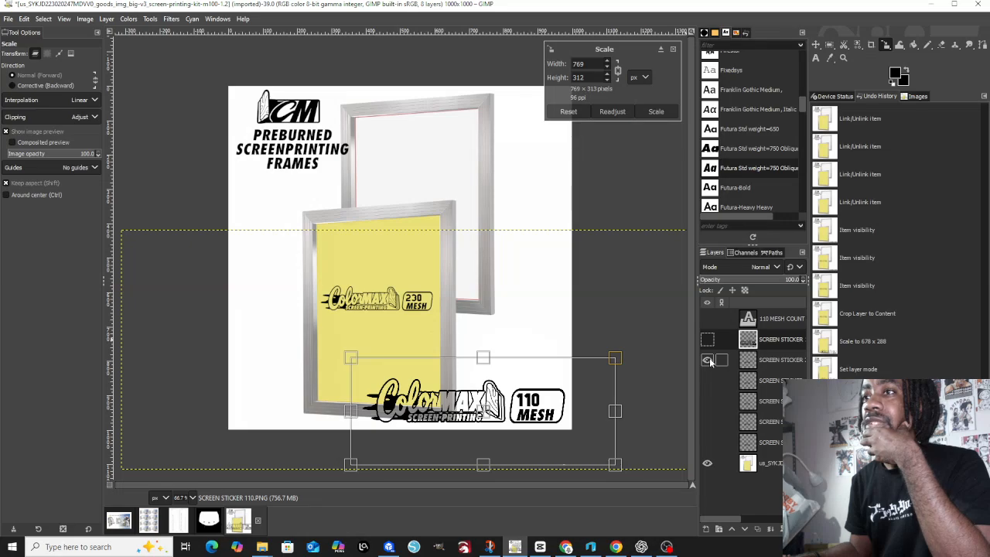
left_click(763, 368)
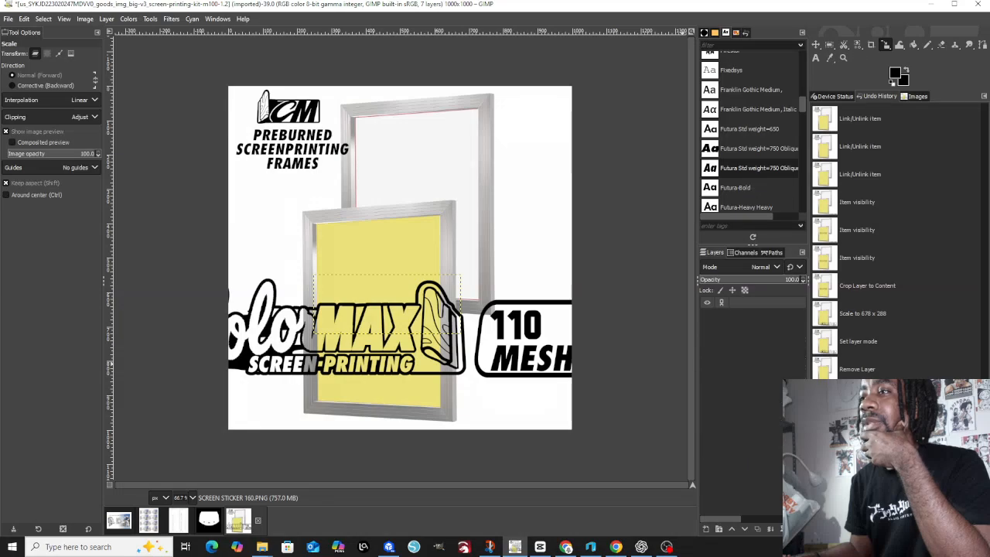
left_click(797, 529)
left_click(797, 529)
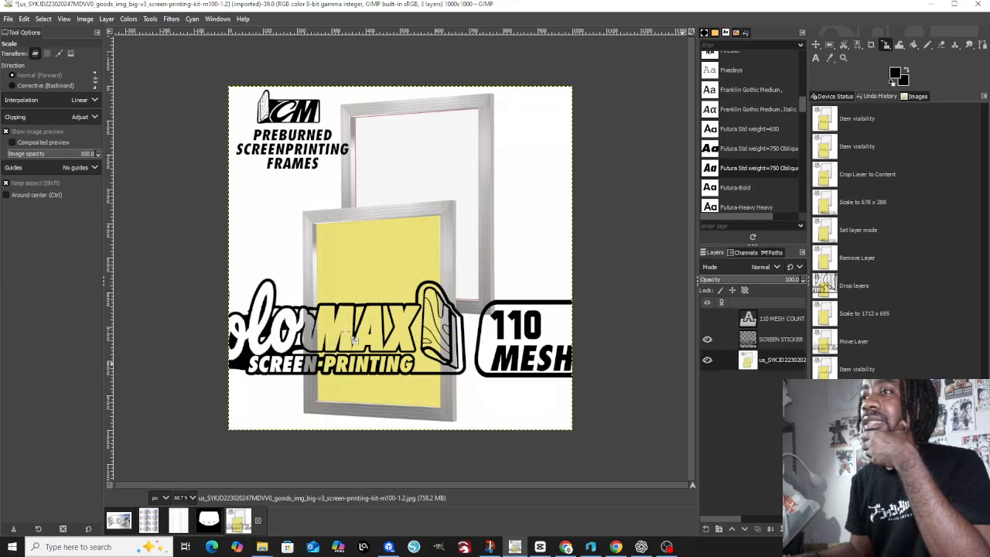
- Scale the 110 mesh sticker to about 632 × 257 px and place it in the photo's bottom-right corner
left_click(722, 339)
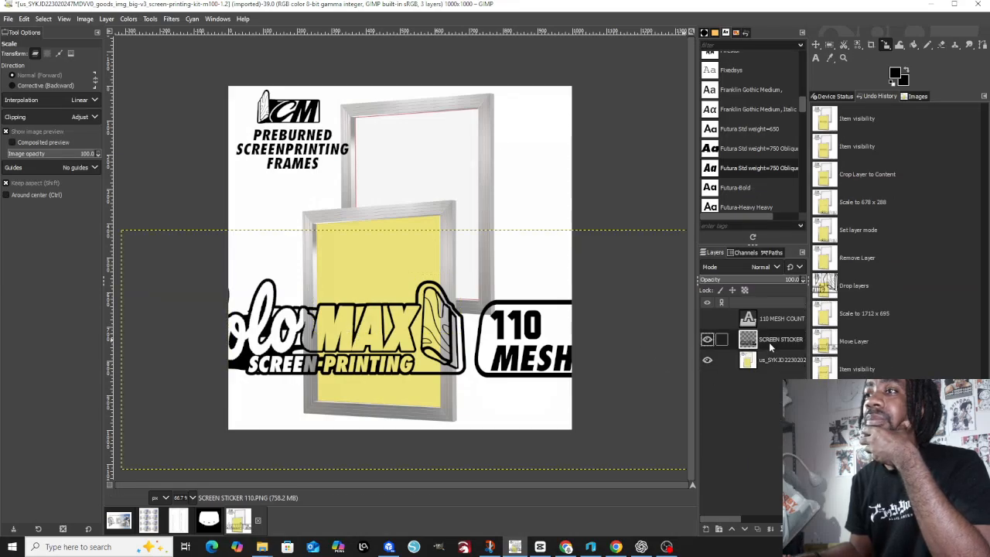
left_click_drag(155, 237, 494, 381)
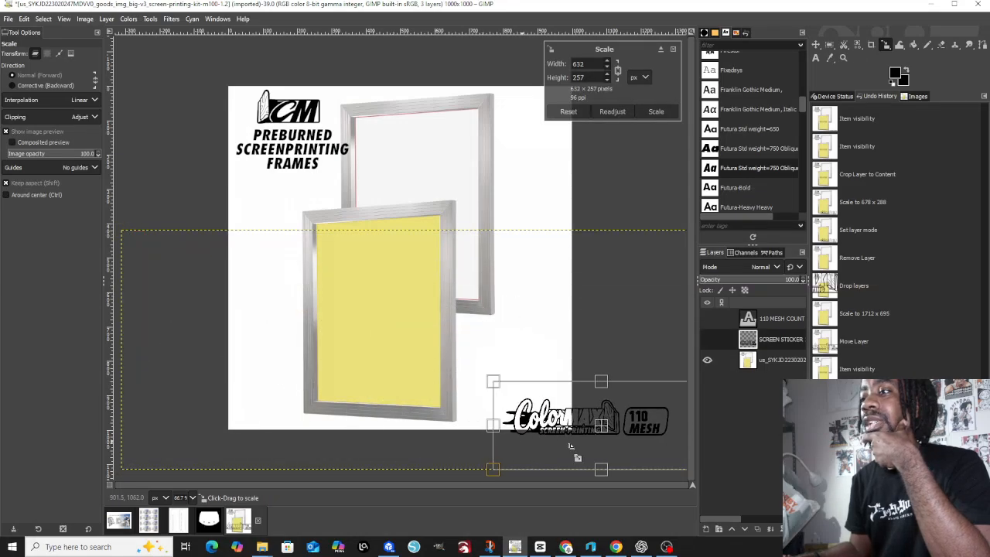
left_click_drag(619, 435, 511, 425)
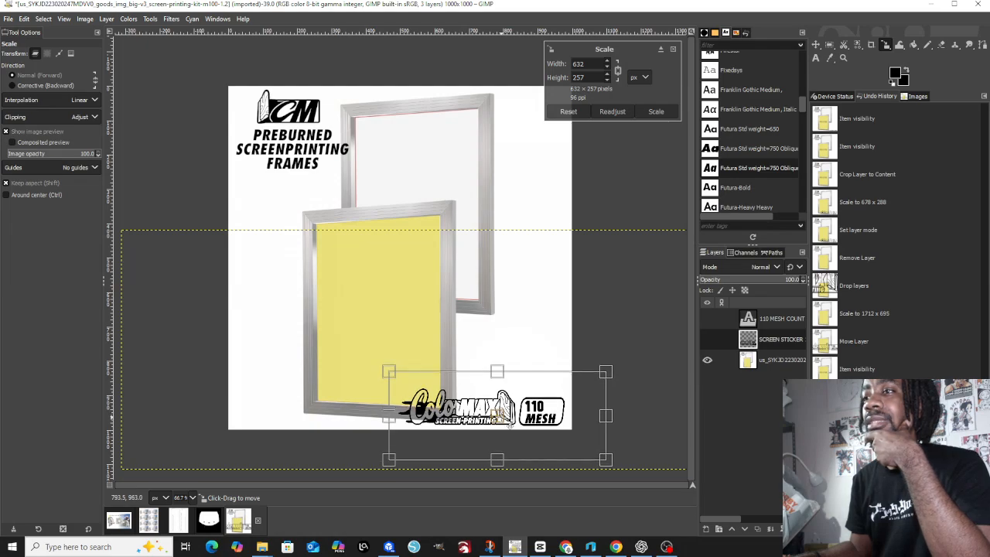
left_click(663, 111)
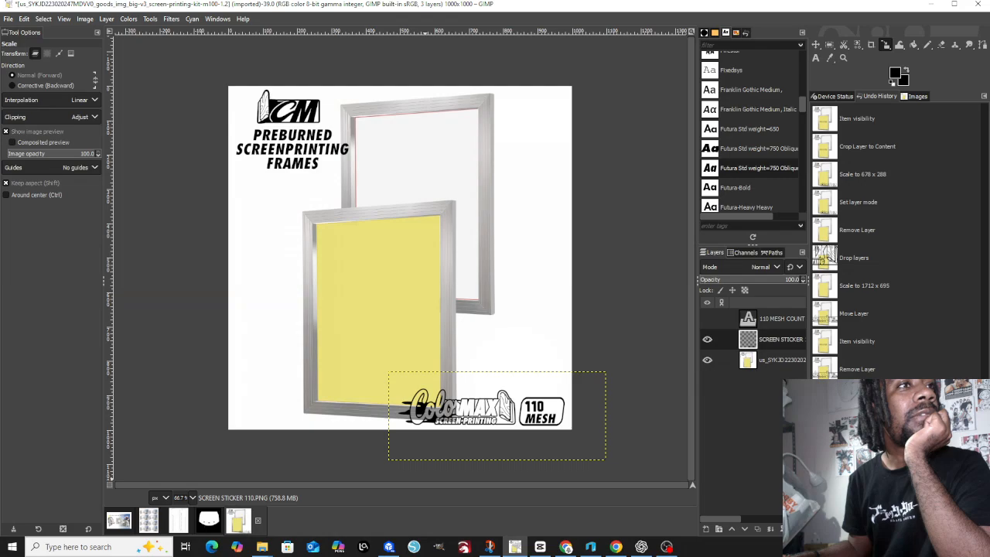
- Import the five other mesh-count sticker files as layers and link these new SCREEN STICKER layers together
key("alt+Tab")
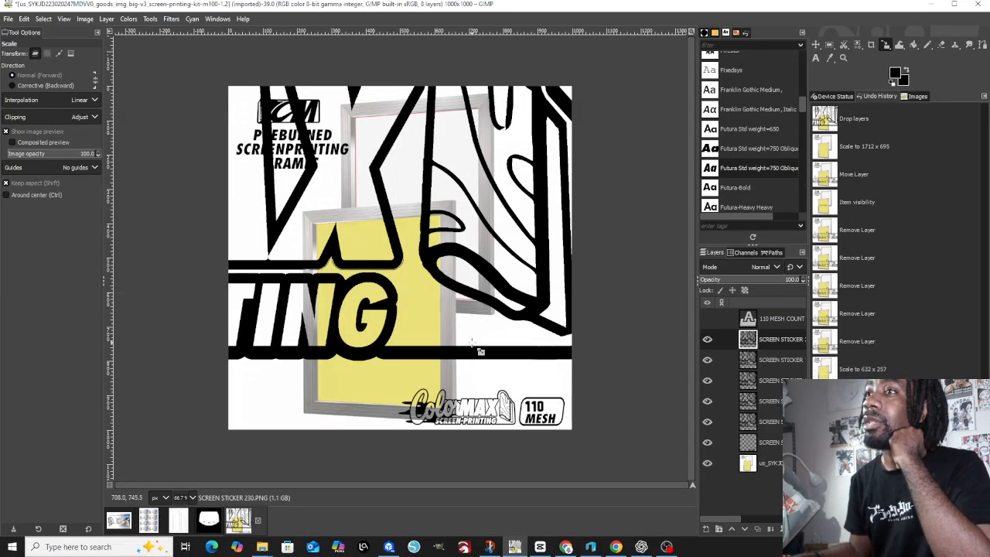
left_click(722, 339)
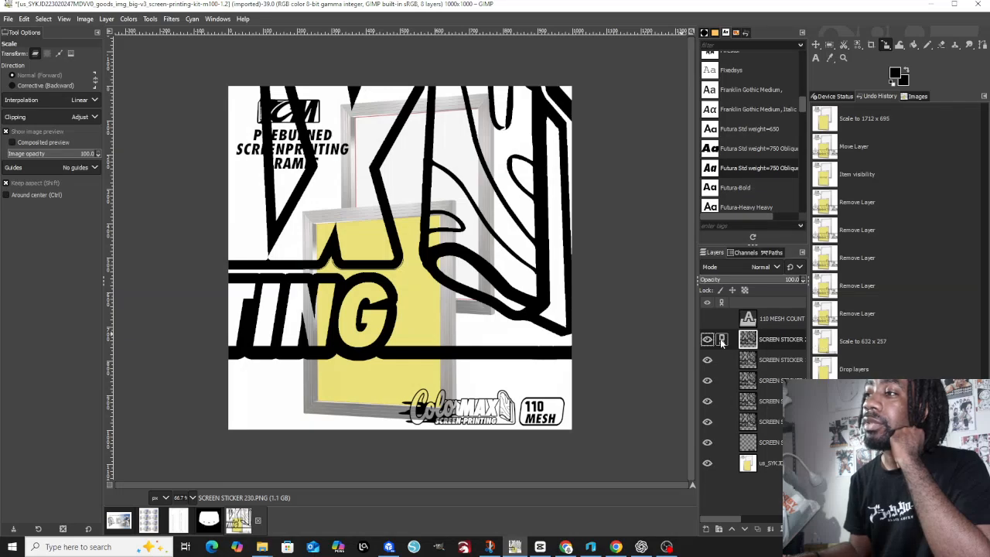
left_click(722, 360)
left_click(722, 380)
left_click(721, 401)
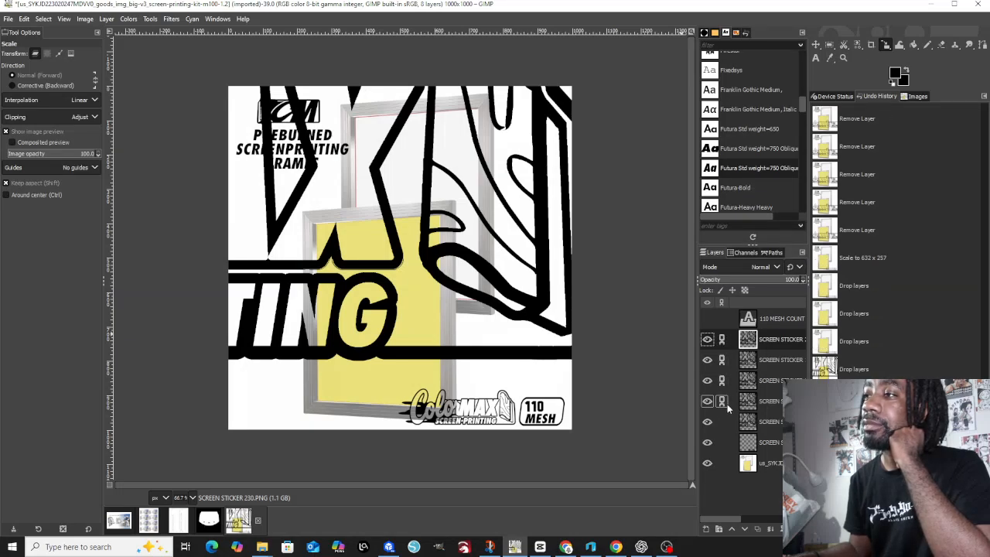
left_click(727, 435)
left_click(722, 422)
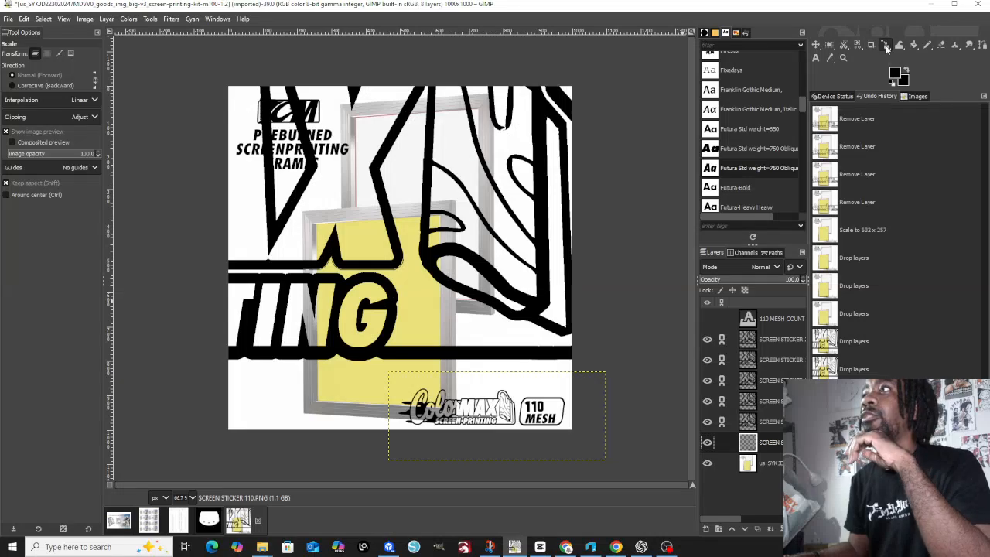
- Check the width and height of the placed 110 mesh sticker with the Scale tool
left_click_drag(130, 71, 271, 132)
left_click(583, 113)
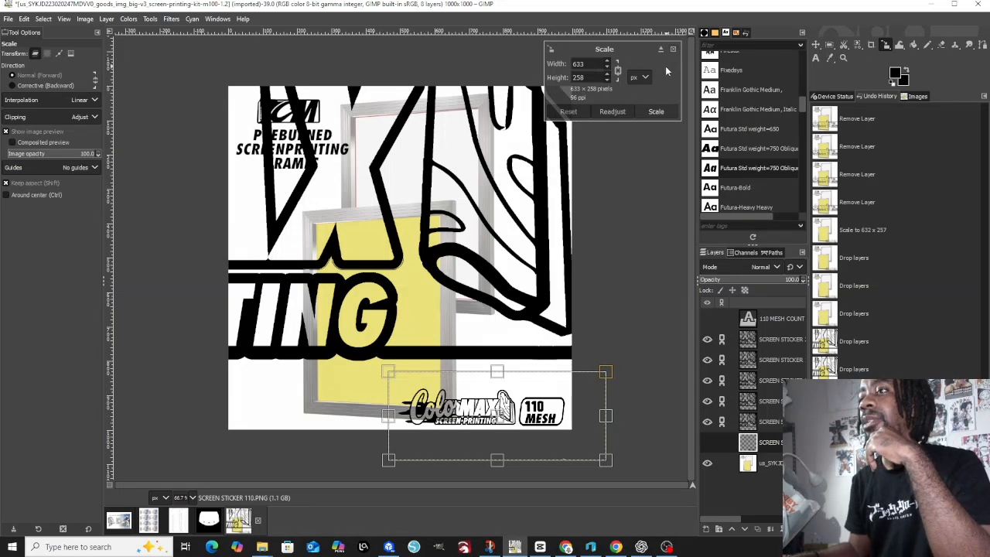
left_click(656, 112)
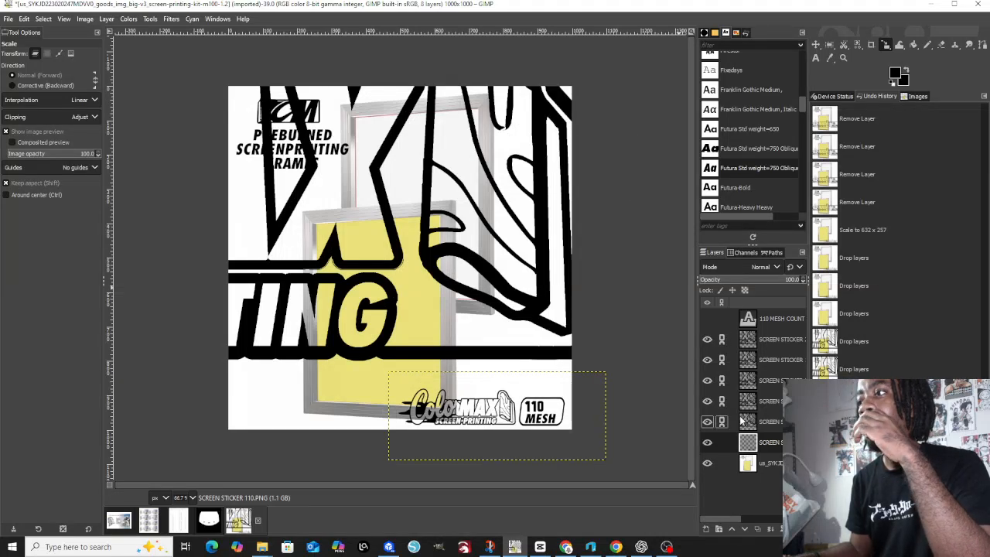
- Scale the linked mesh-count stickers together to 629 × 255 px and move them exactly over the 110 mesh sticker
left_click(776, 347)
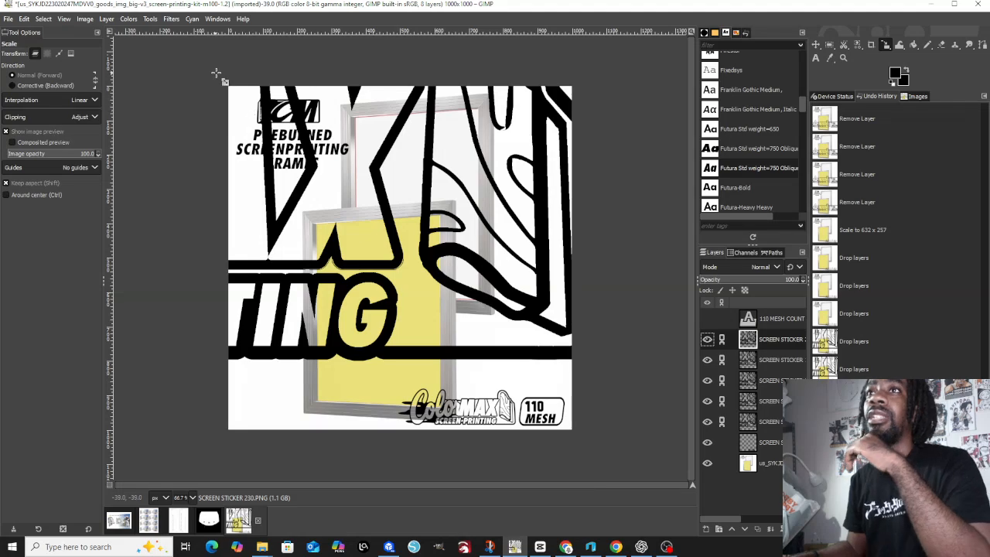
left_click_drag(217, 72, 612, 499)
left_click_drag(621, 466, 429, 255)
left_click_drag(254, 258, 587, 408)
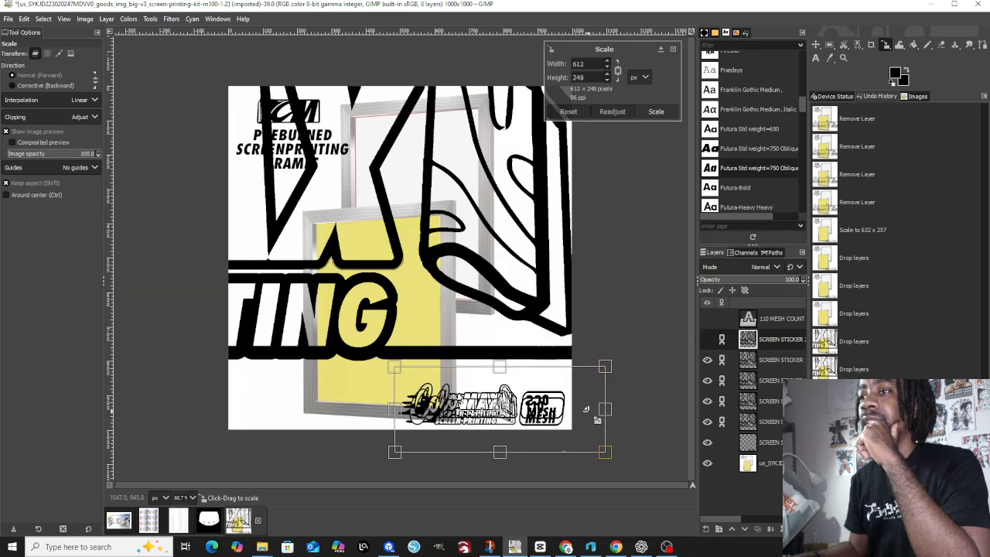
left_click_drag(433, 400, 426, 399)
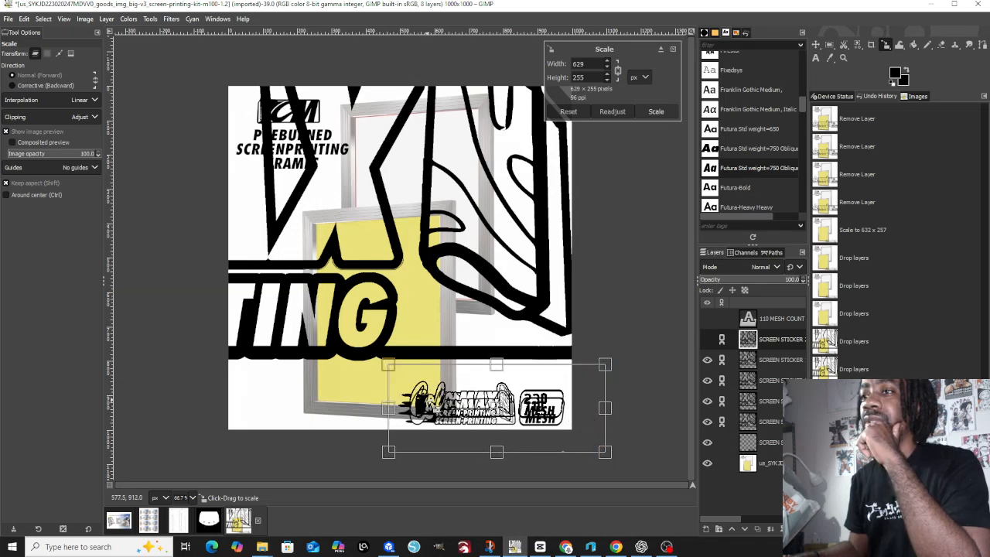
left_click(664, 113)
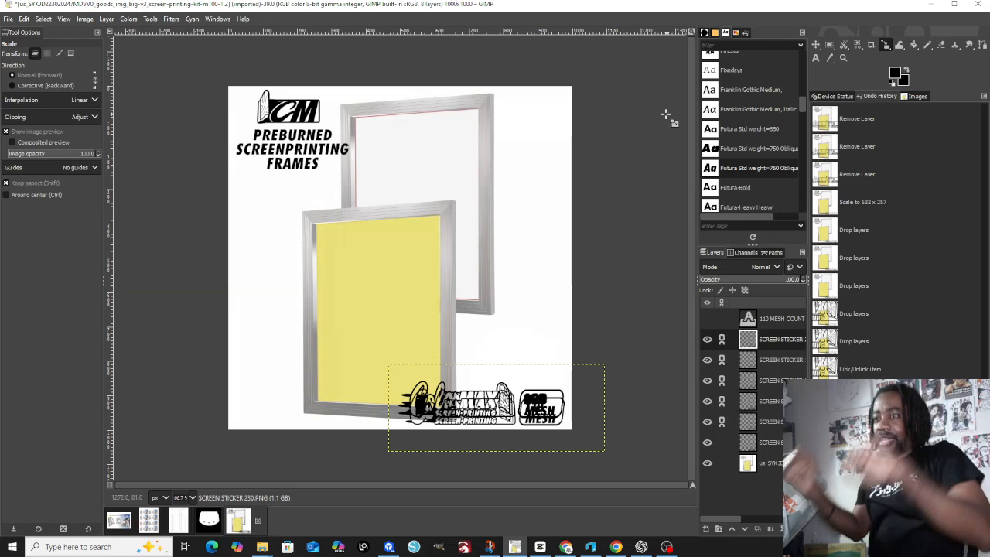
left_click(816, 45)
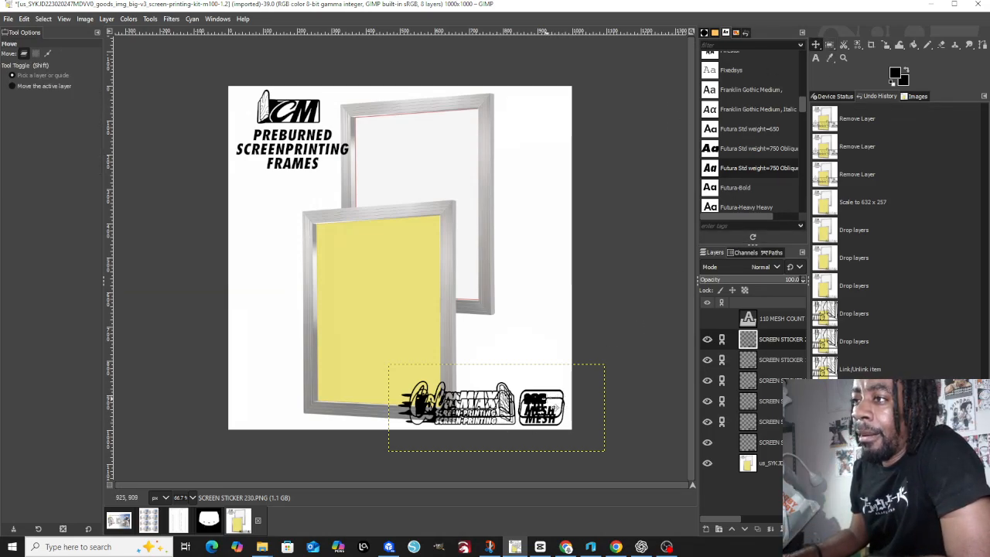
left_click_drag(551, 397, 556, 416)
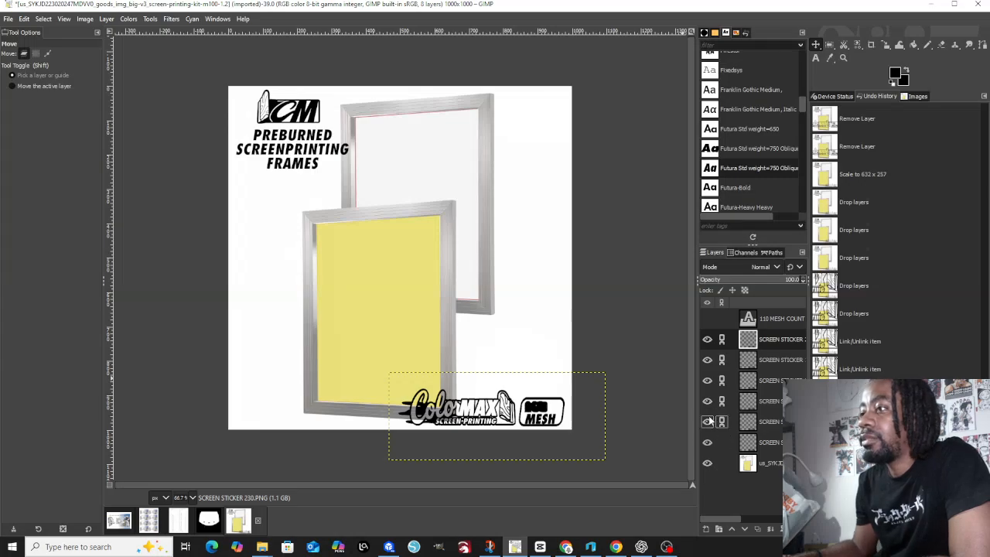
- Hide the five newly imported SCREEN STICKER layers, leaving the 110 mesh sticker and the photo visible
left_click(707, 422)
left_click(707, 401)
left_click(707, 381)
left_click(707, 360)
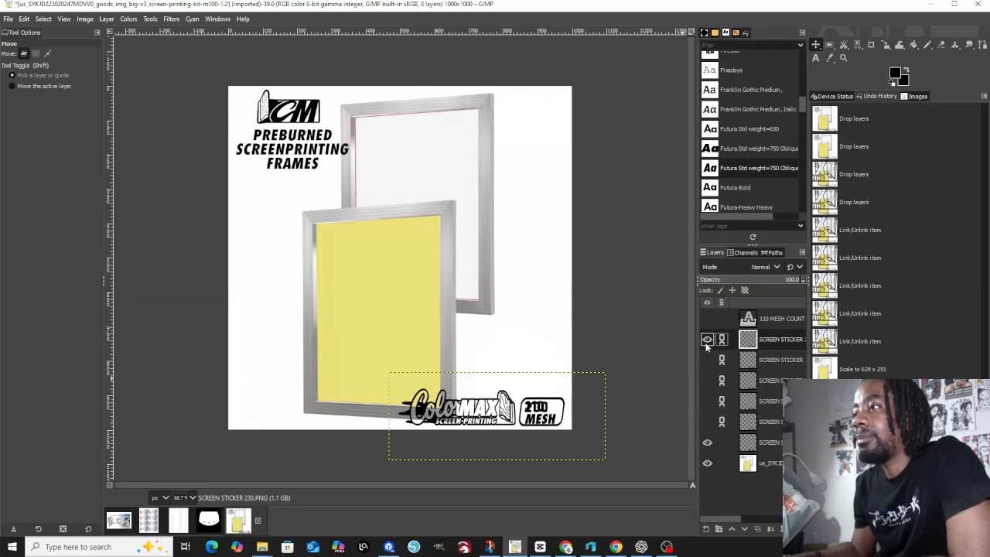
left_click(707, 339)
- Unlink the five hidden SCREEN STICKER layers from one another
left_click(722, 360)
left_click(721, 380)
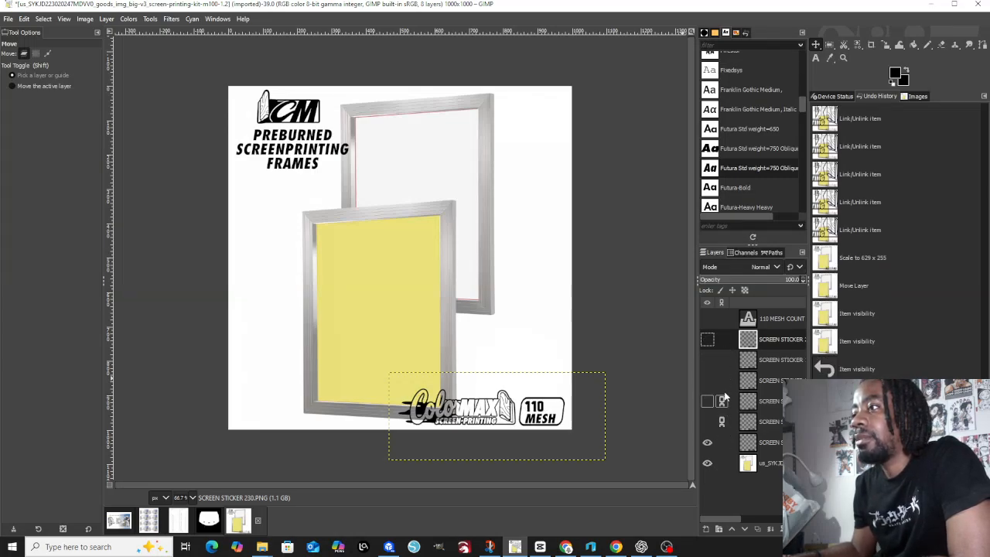
left_click(722, 401)
left_click(722, 421)
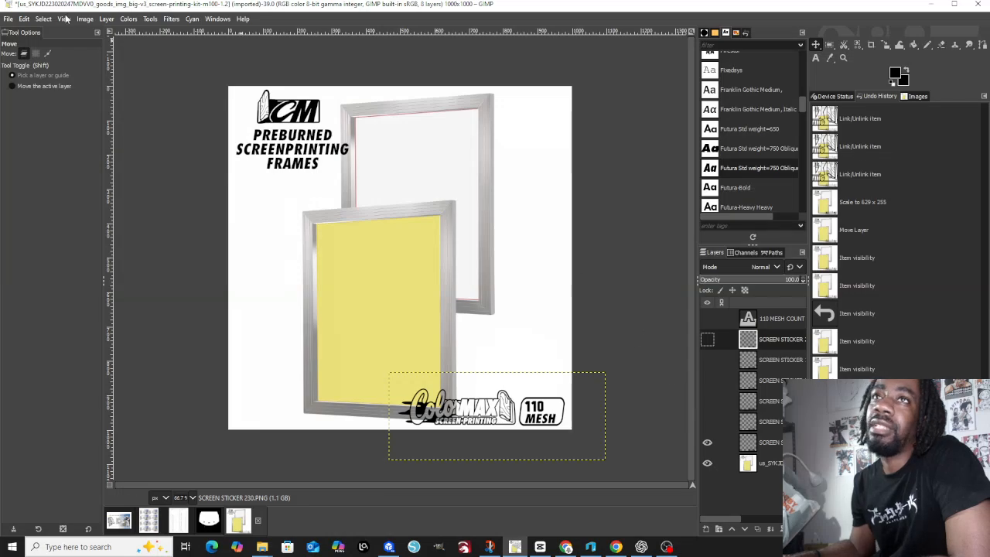
left_click(9, 19)
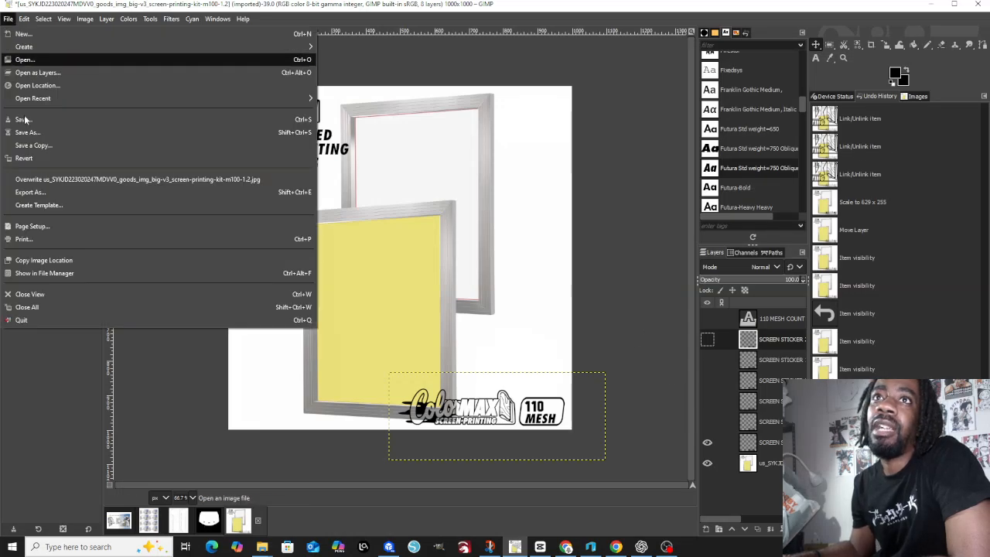
left_click(71, 200)
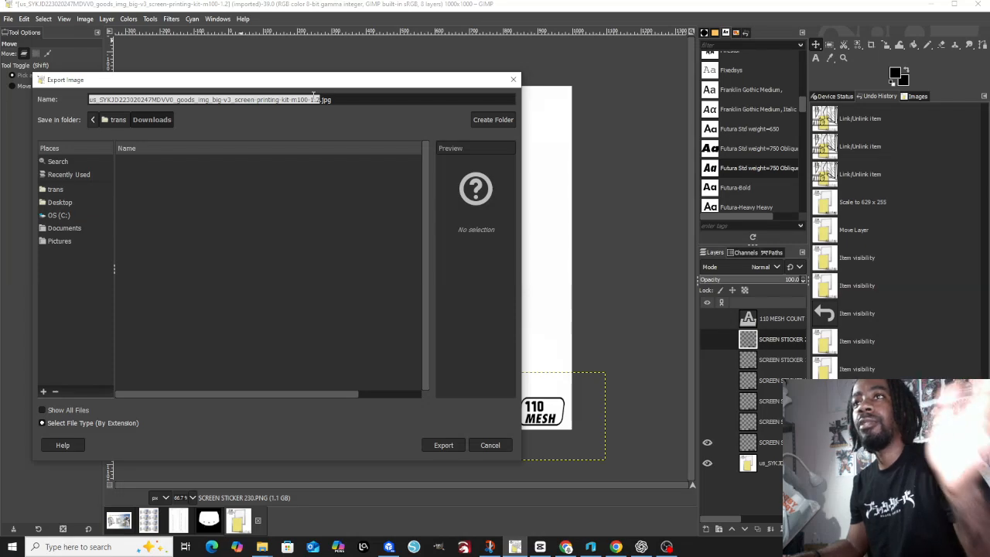
key("BackSpace")
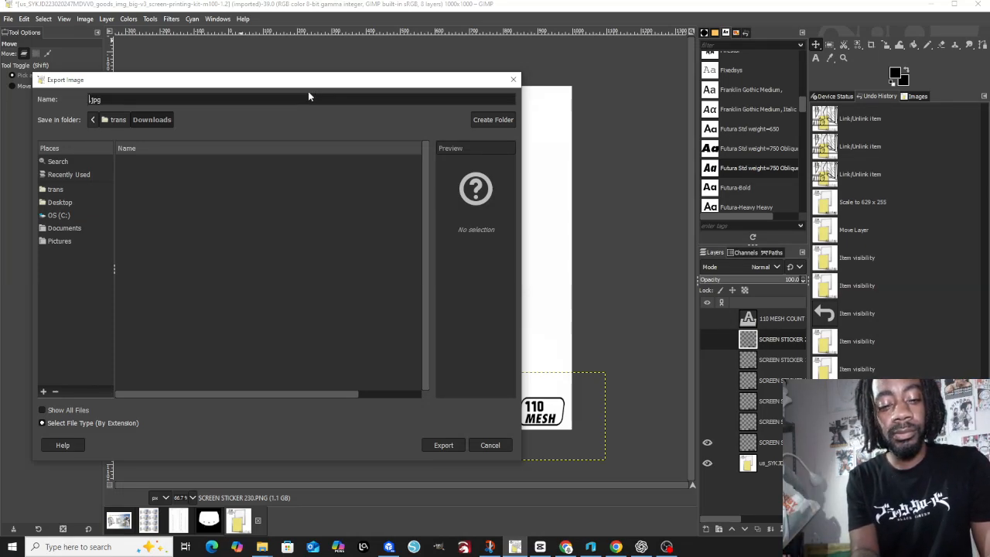
type("110 ")
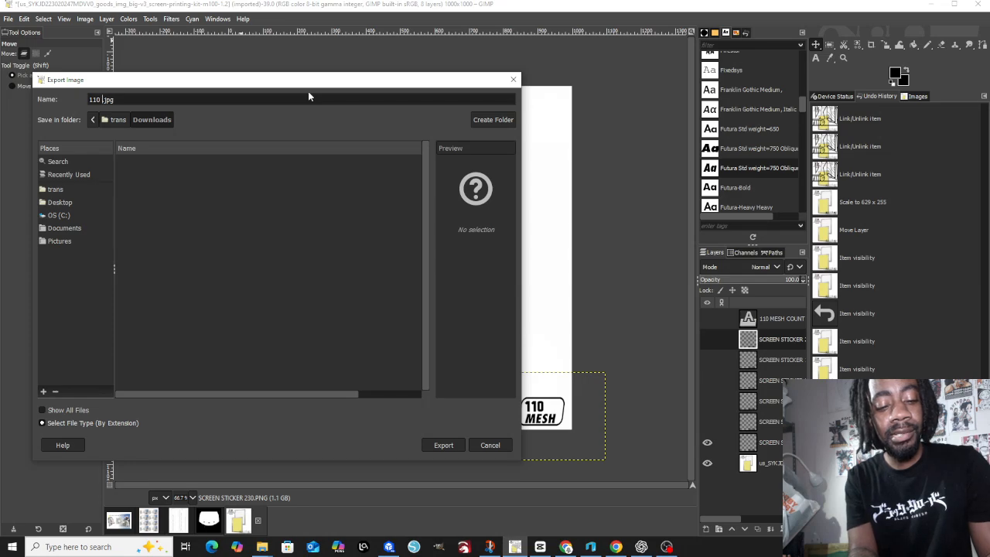
type("MES")
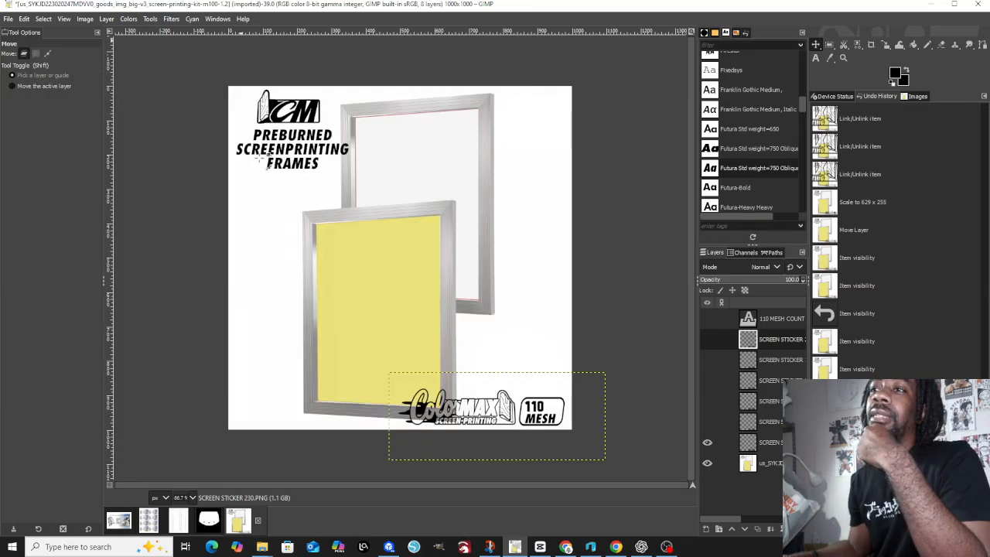
- Export the image to the Downloads folder as 110 MESH.jpg with the JPEG quality set to 100
left_click(8, 19)
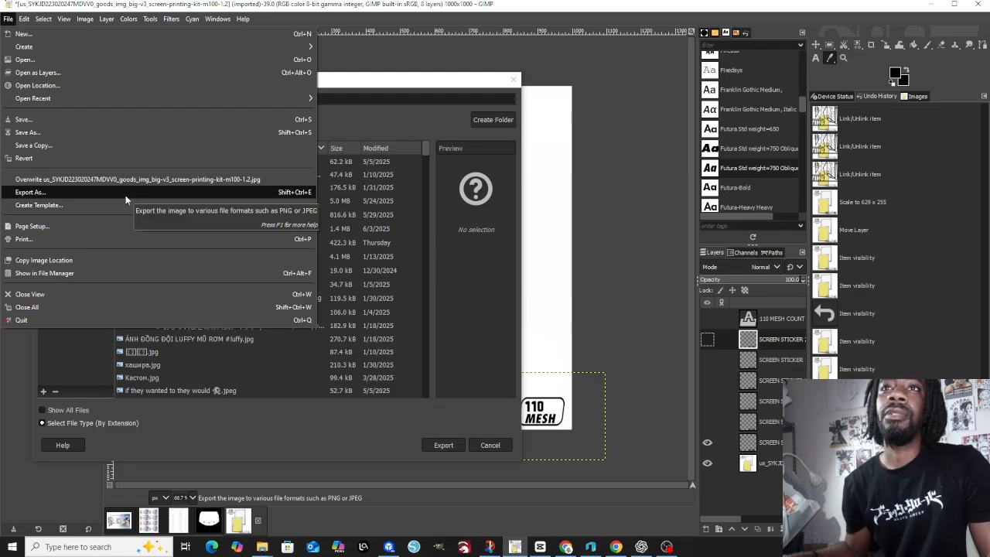
left_click(125, 195)
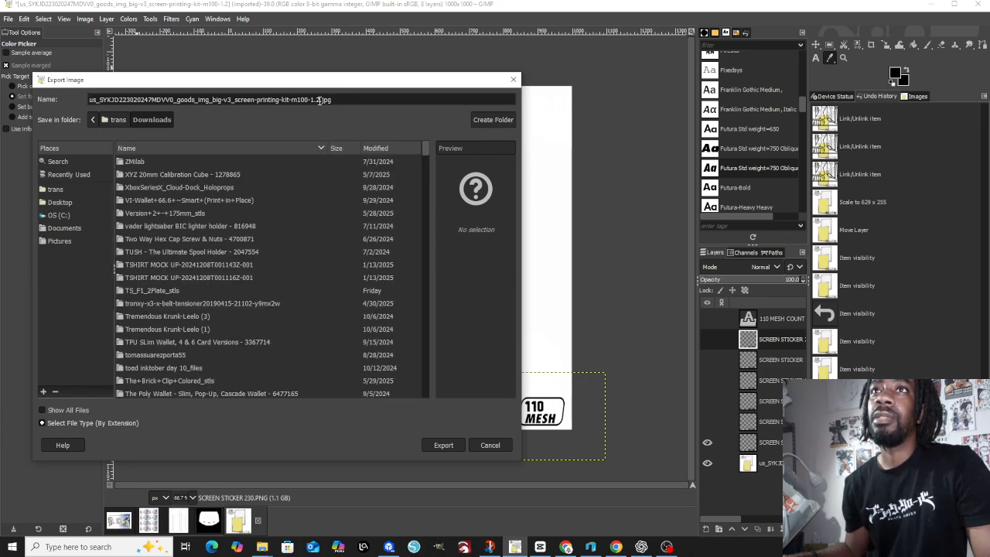
double_click(323, 99)
left_click_drag(102, 107, 86, 101)
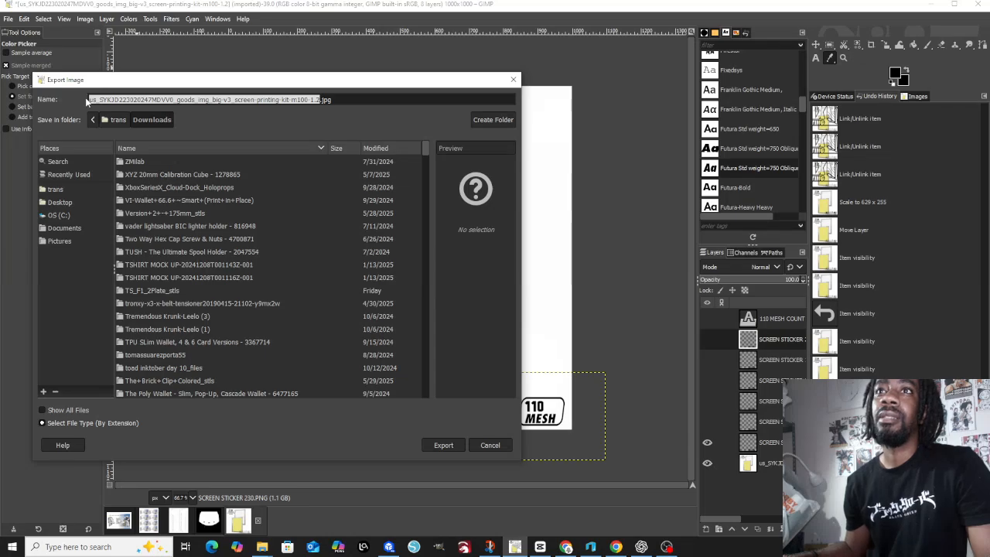
key("BackSpace")
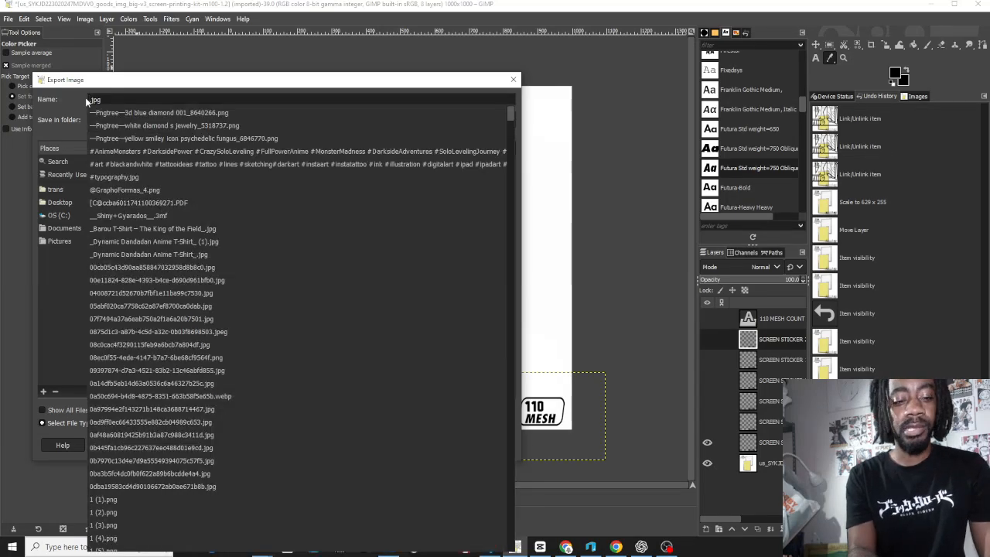
type("10")
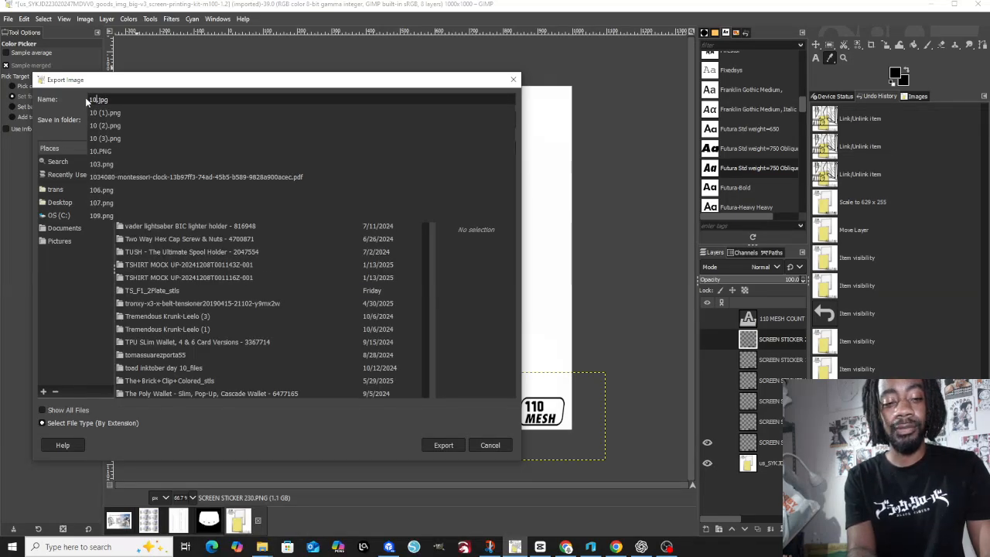
type("110")
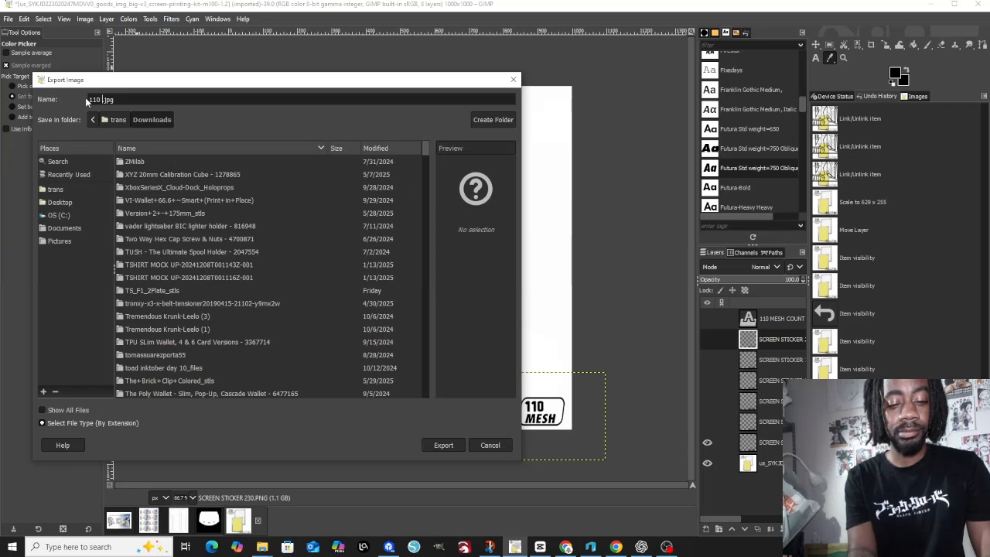
type(" MES")
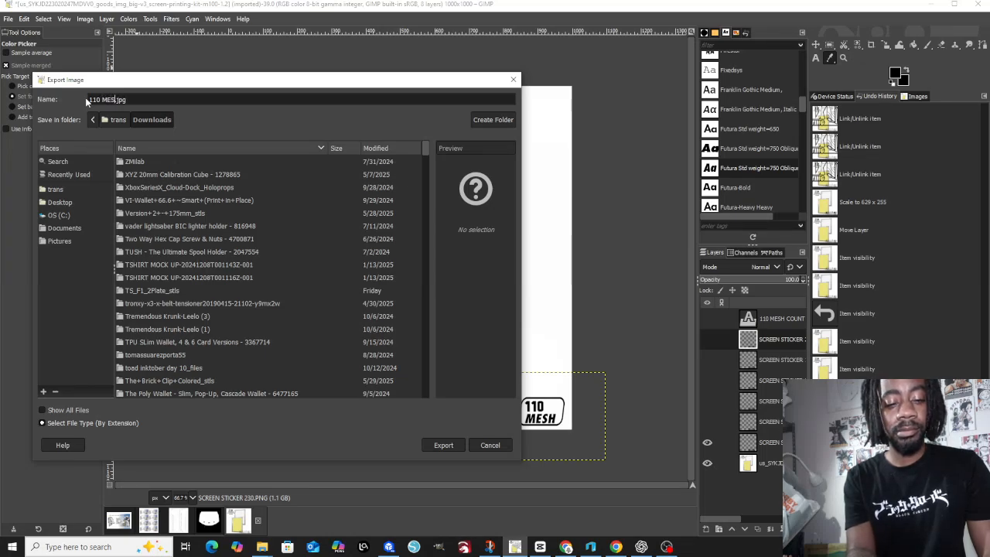
type("H")
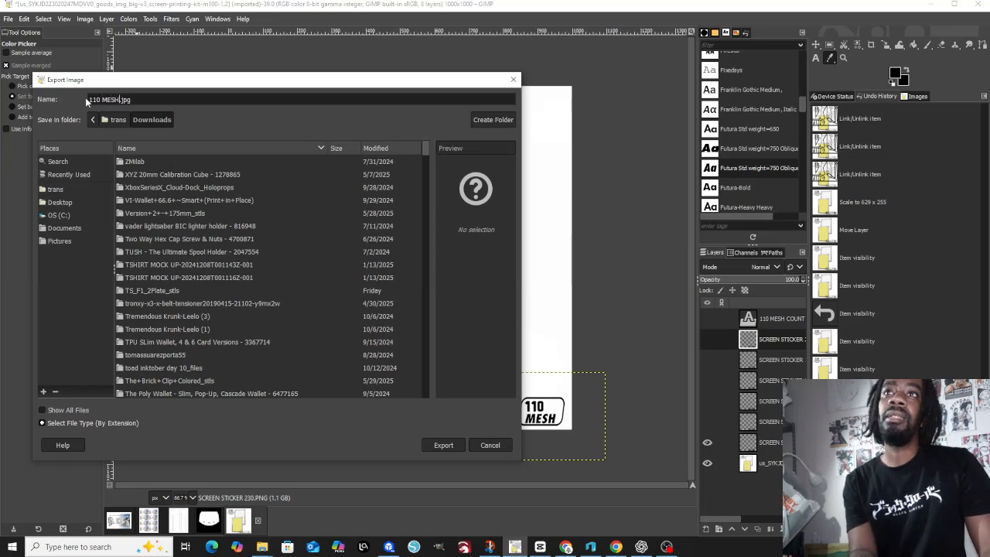
key("Return")
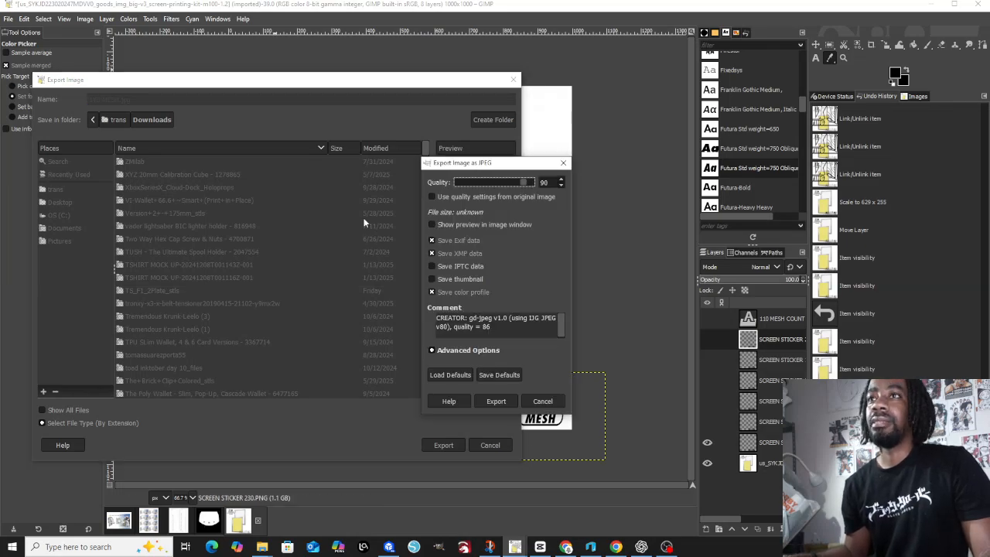
left_click_drag(523, 181, 545, 181)
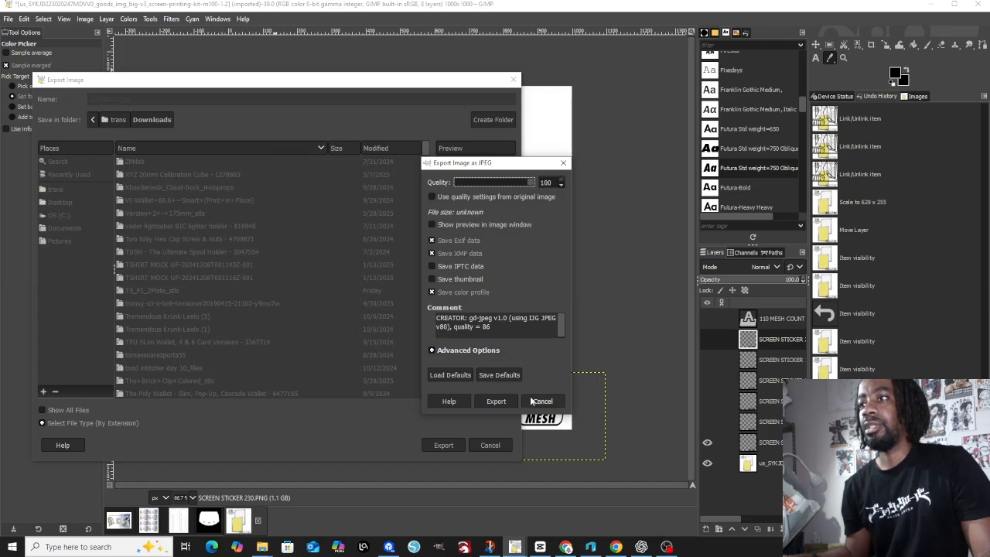
left_click(479, 402)
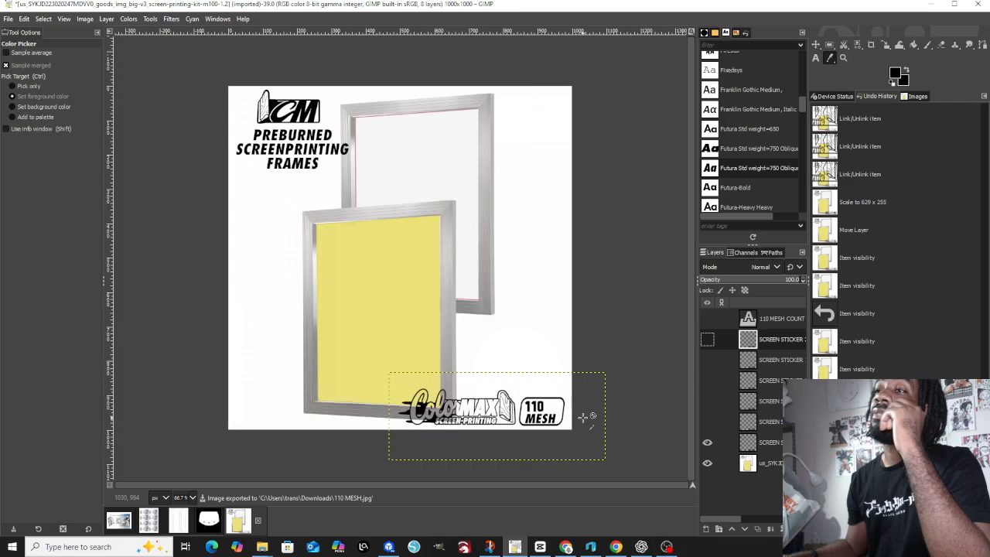
- Show the 200 mesh sticker in place of the 110 one and export the image as 200 MESH.jpg at JPEG quality 100
left_click(707, 441)
left_click(707, 422)
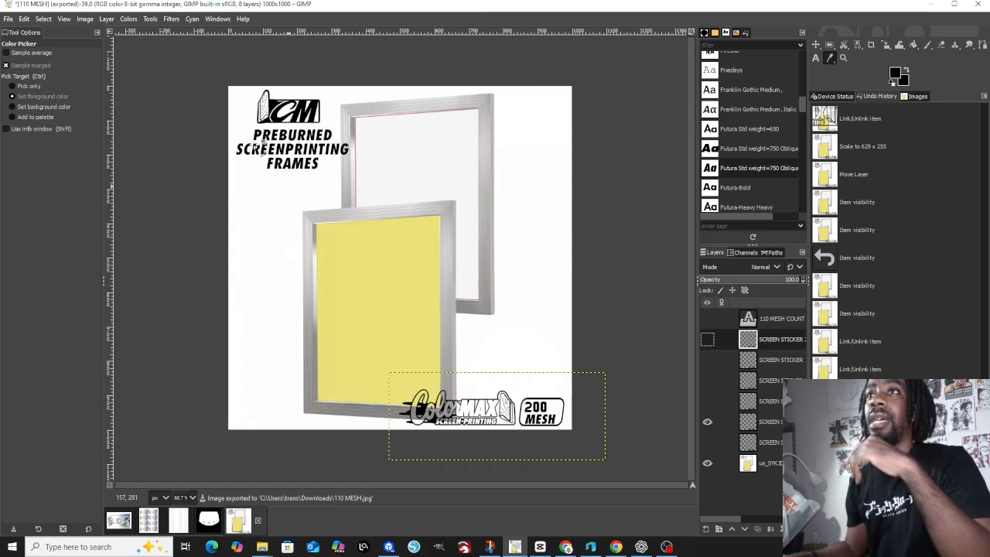
left_click(8, 19)
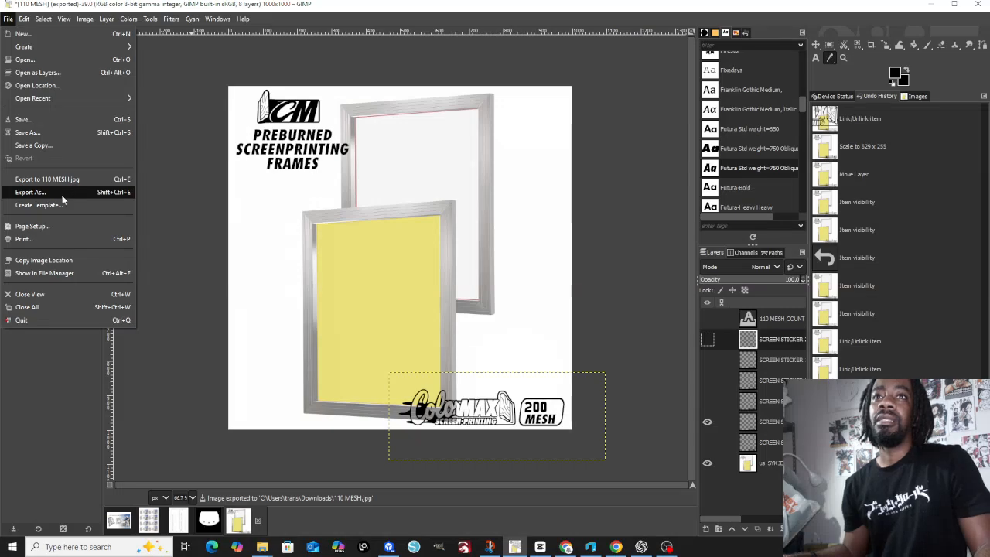
left_click(31, 192)
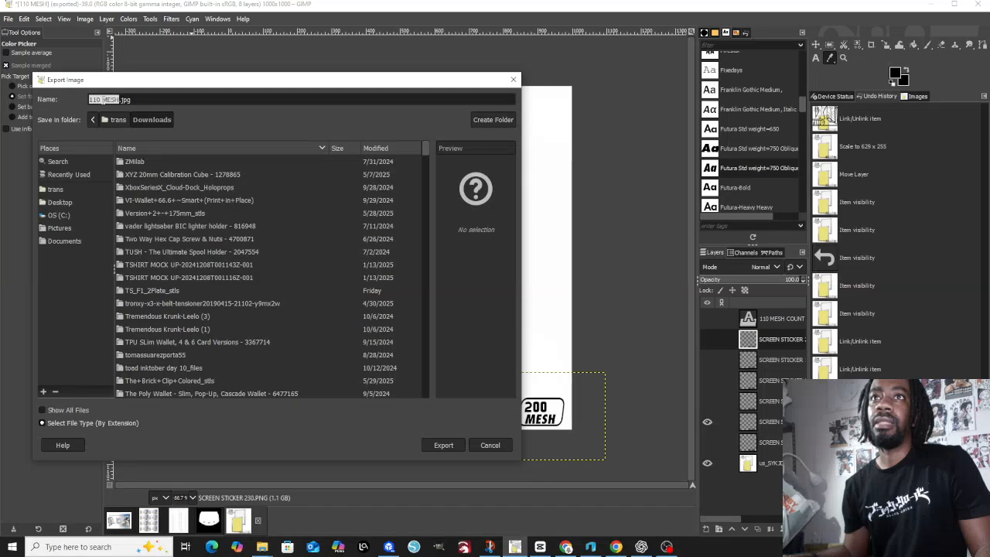
left_click(101, 100)
key("BackSpace")
key("BackSpace")
key("BackSpace")
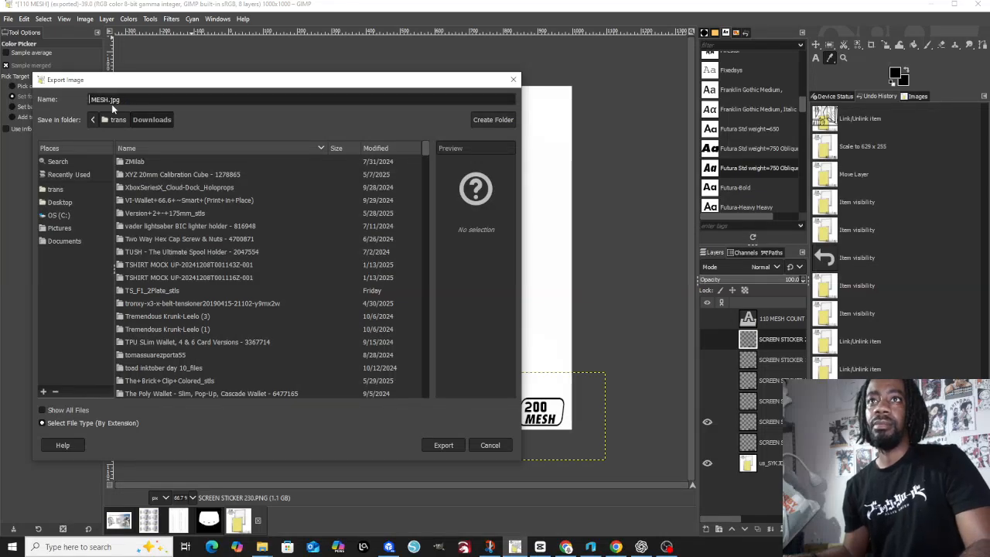
type("200")
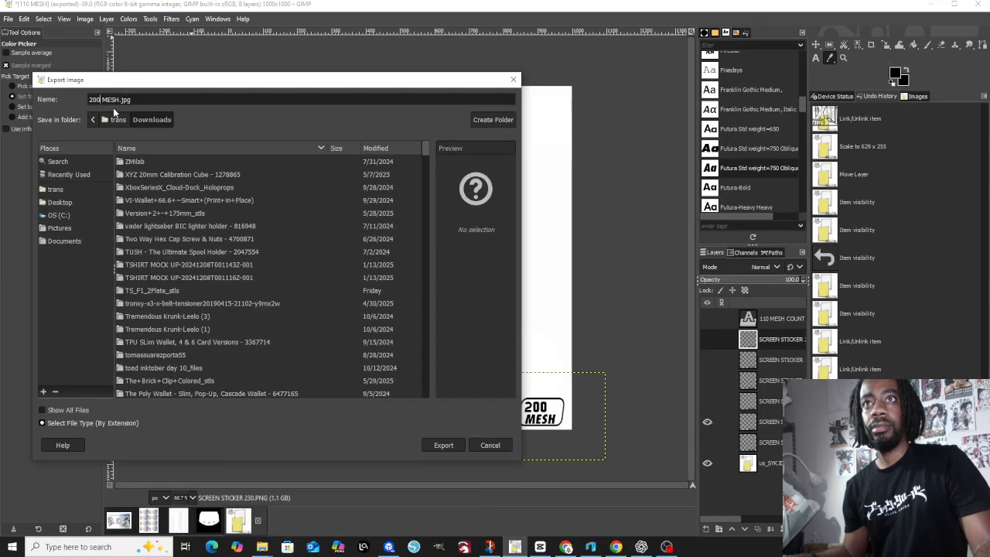
left_click(446, 446)
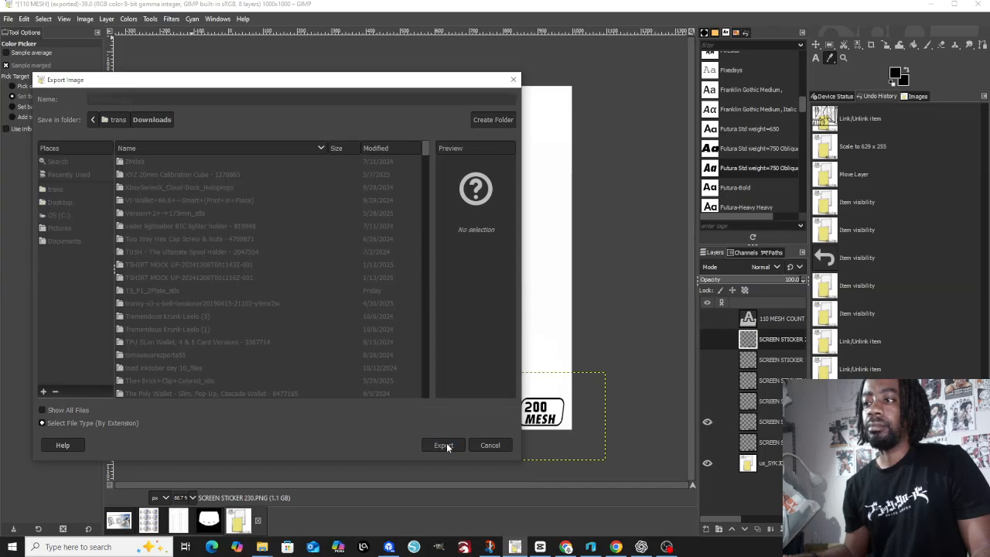
left_click(445, 445)
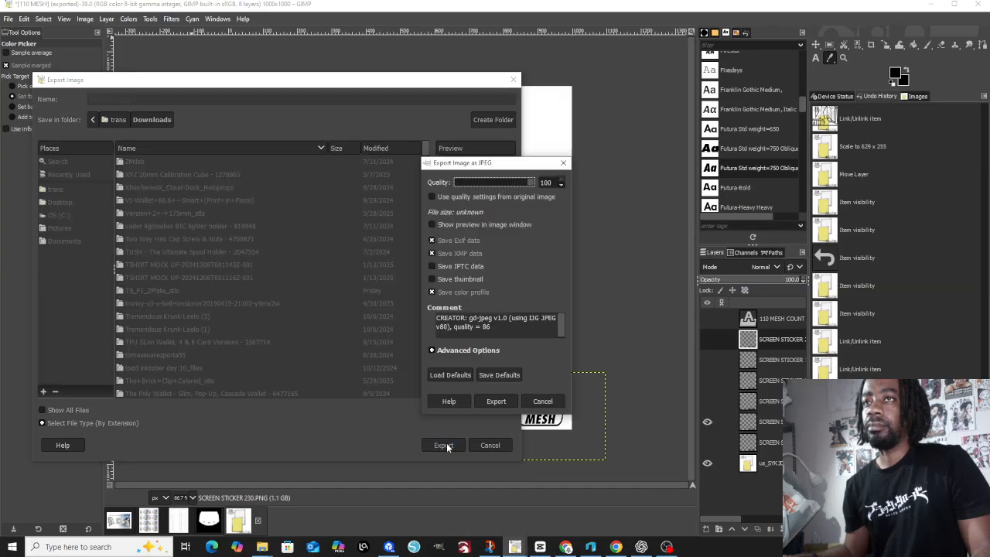
left_click(497, 400)
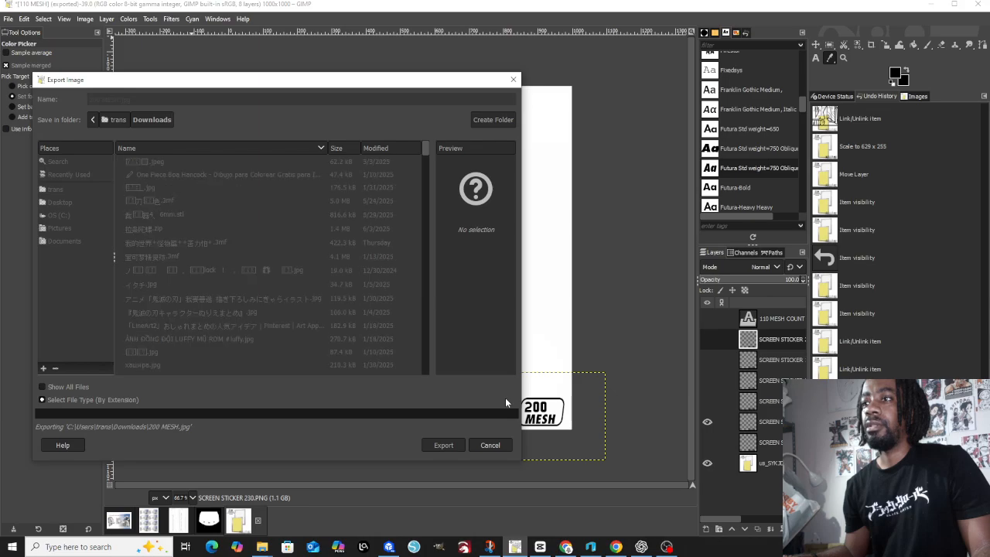